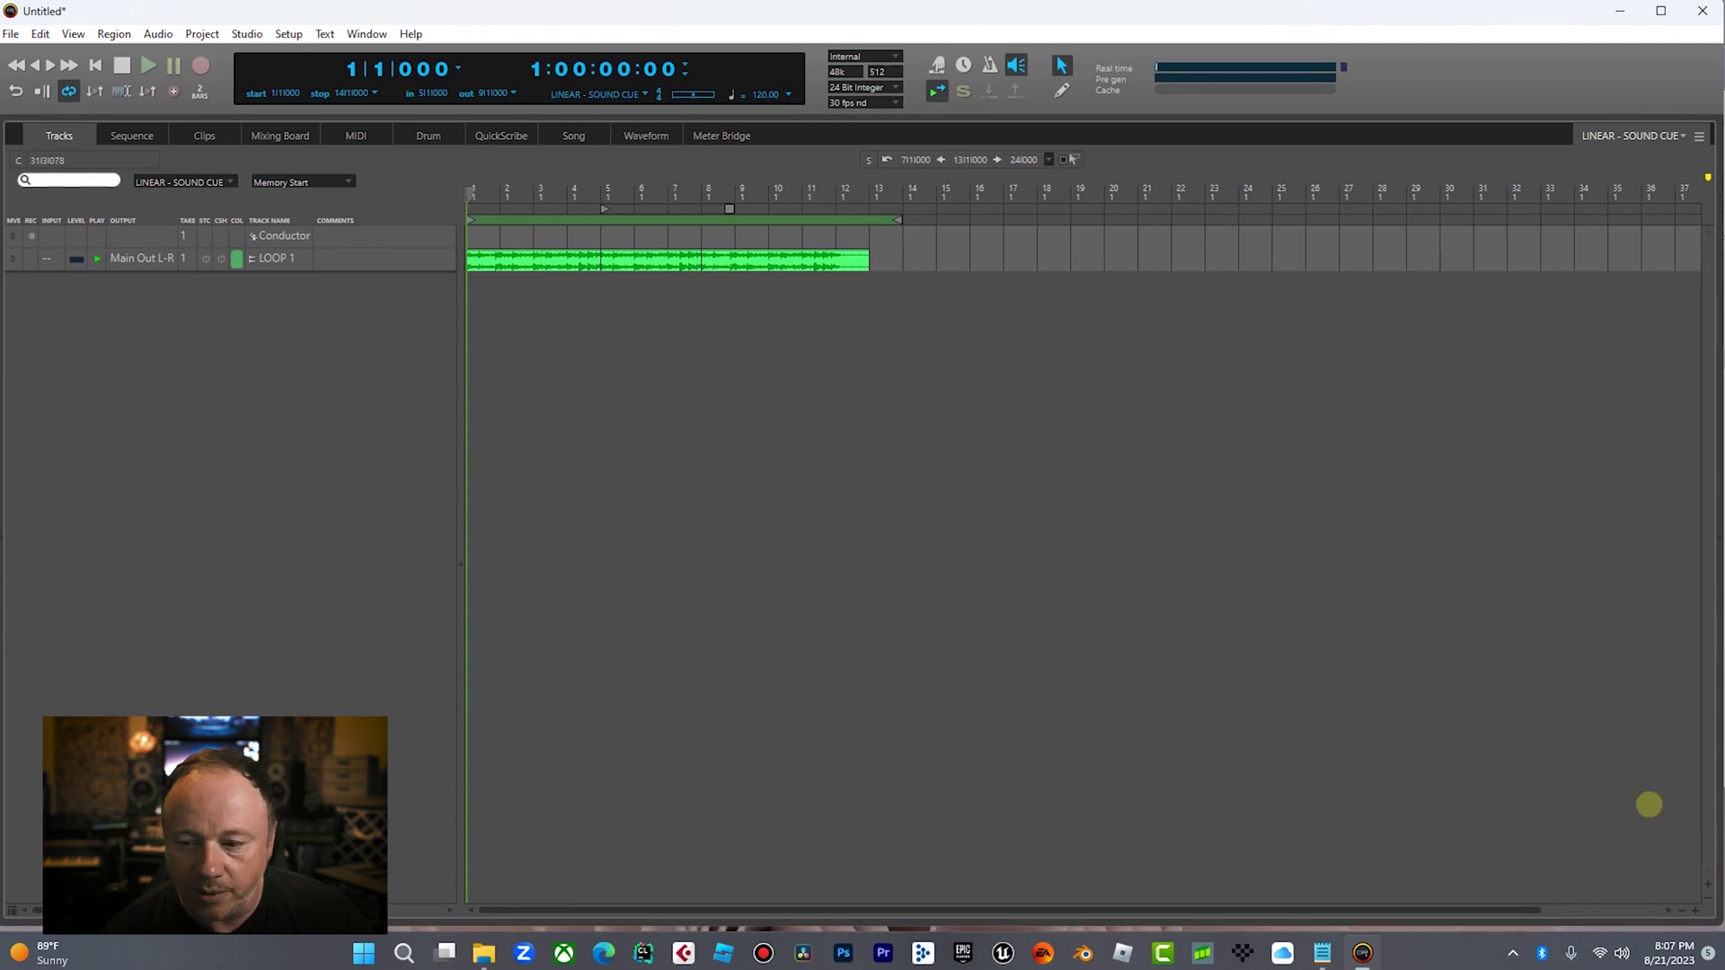
# Enlarge the track rows and show the sequence list: HORIZONTAL, VERTICAL and LINEAR - SOUND CUE
pyautogui.click(1710, 886)
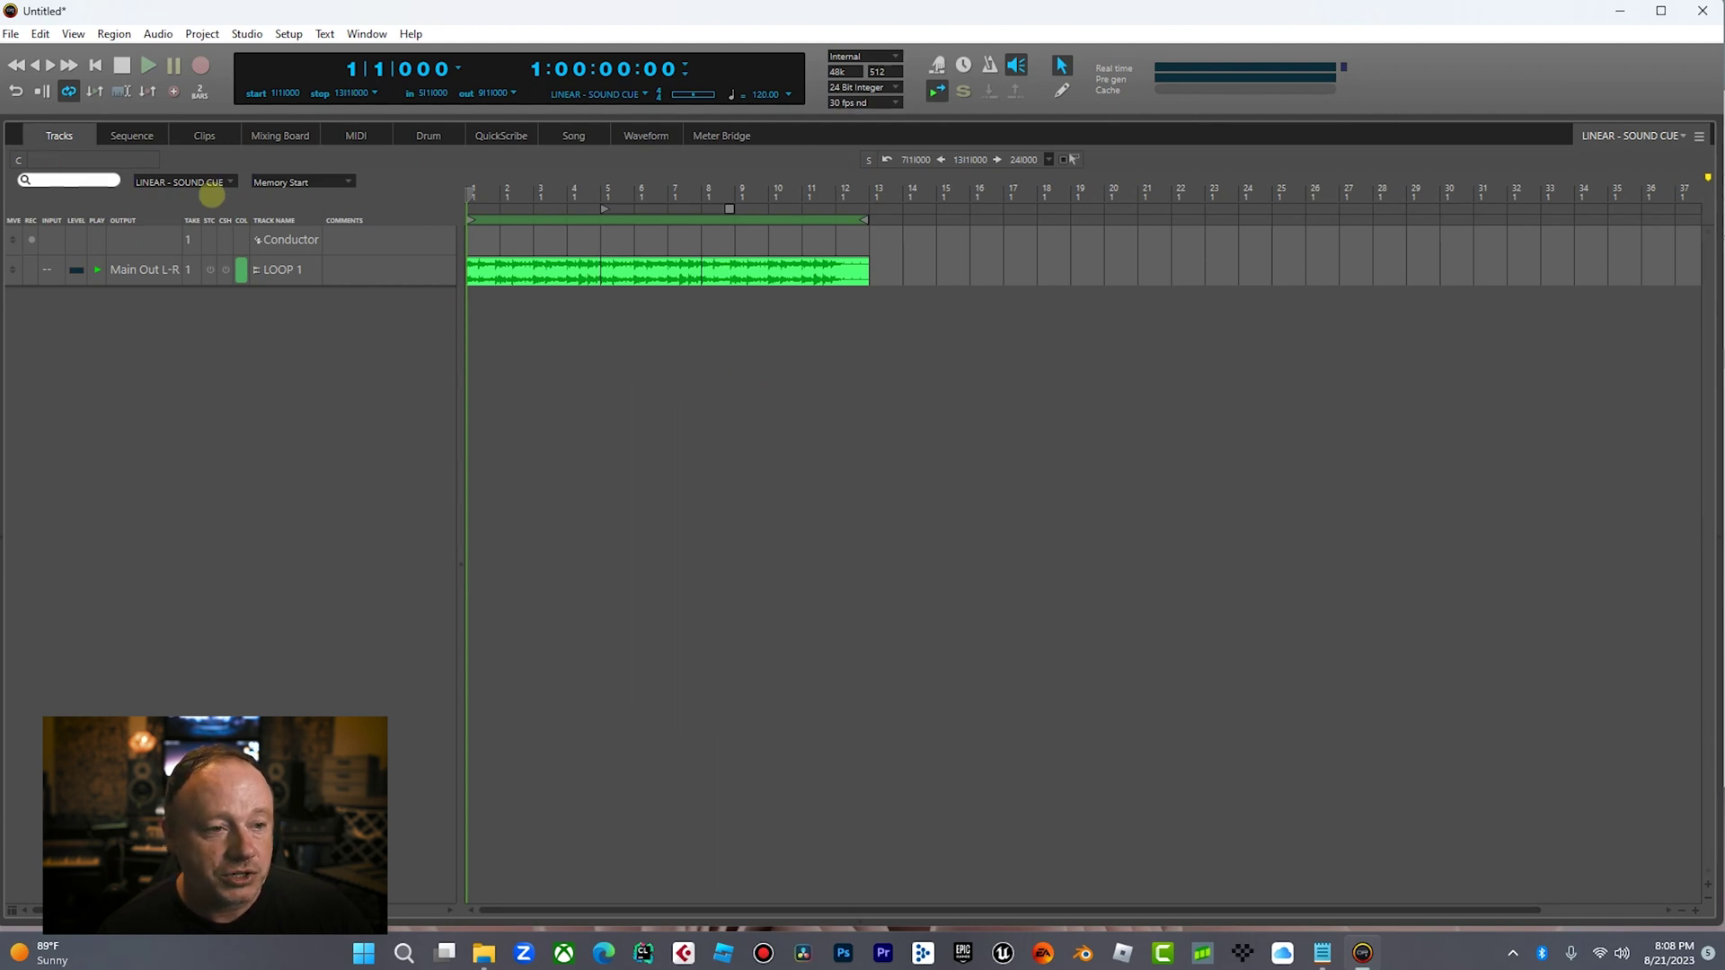
pyautogui.click(204, 182)
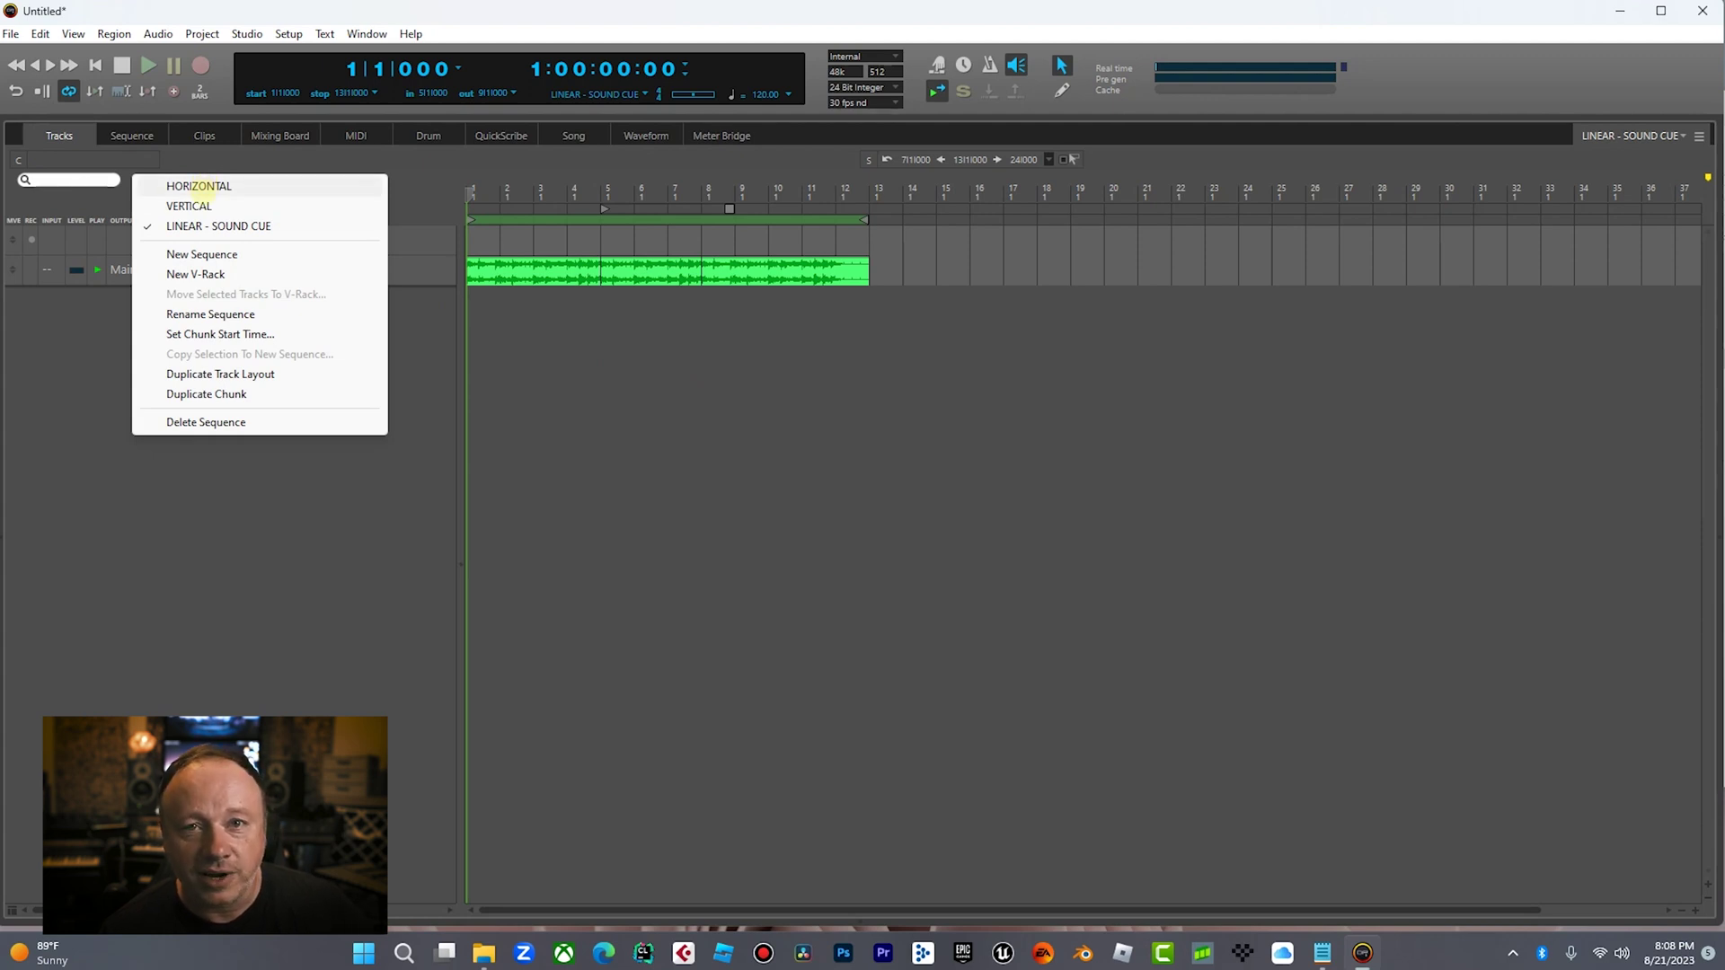
# Switch to the HORIZONTAL sequence and move the memory cycle through bars 5–9, 1–5, then 8–12
pyautogui.click(198, 186)
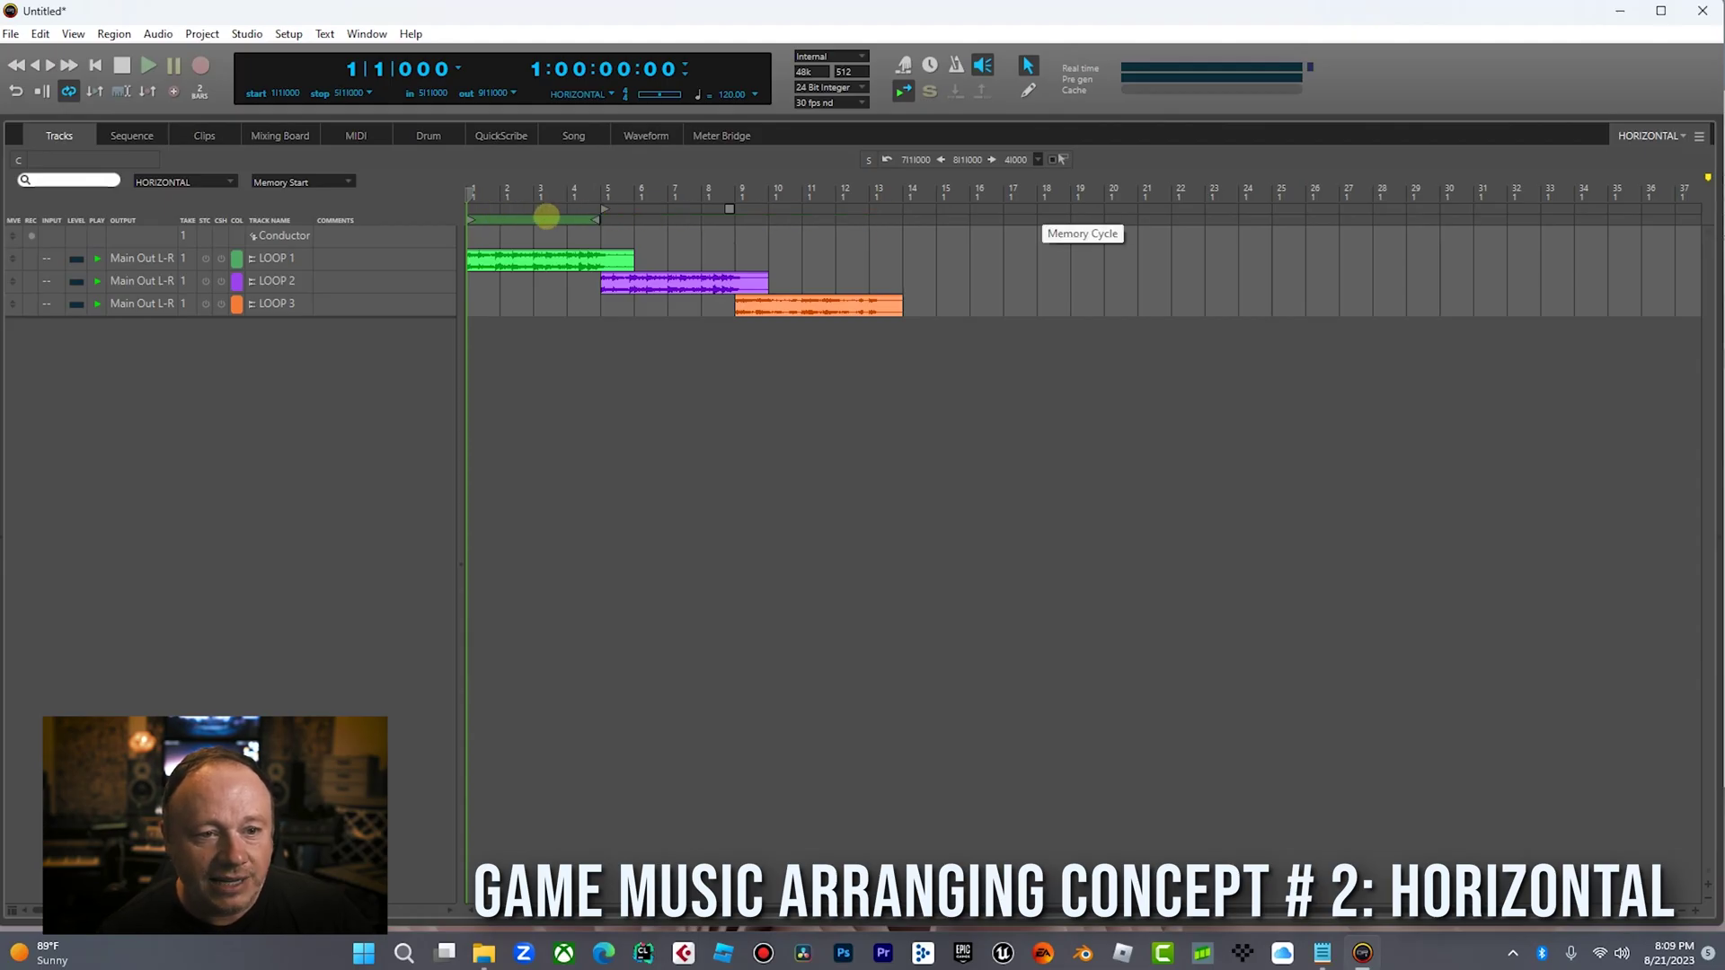
pyautogui.moveTo(561, 217); pyautogui.dragTo(683, 221)
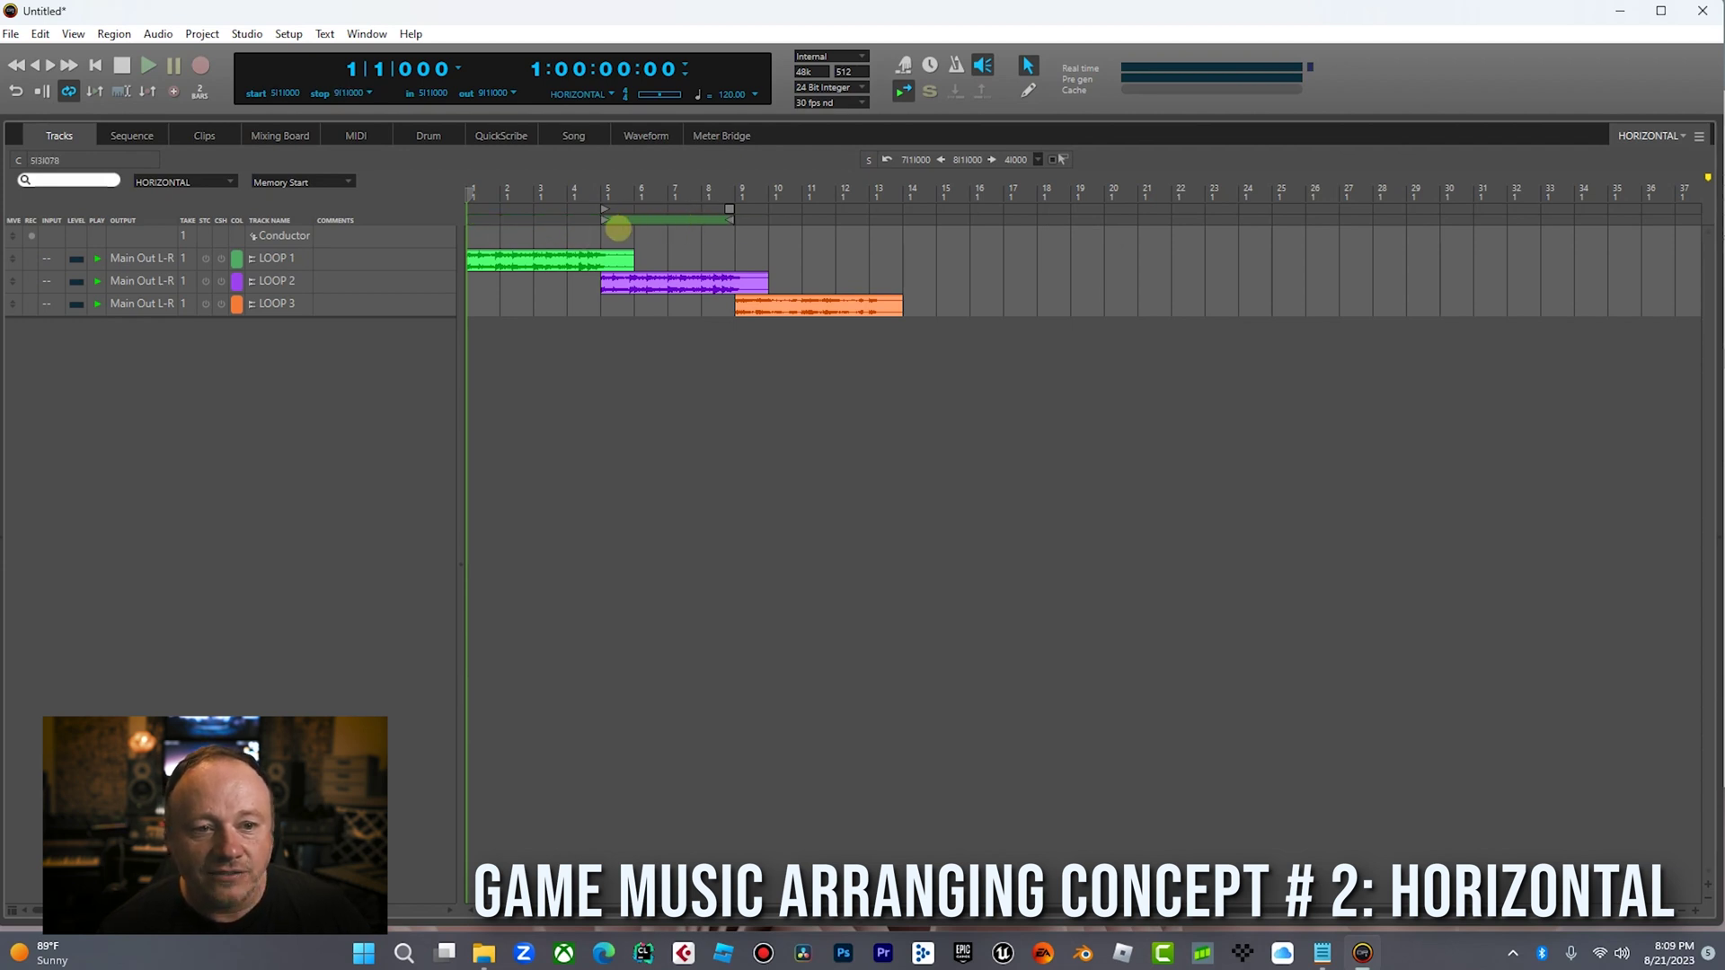
pyautogui.moveTo(639, 219)
pyautogui.mouseDown()
pyautogui.moveTo(507, 219)
pyautogui.moveTo(643, 218)
pyautogui.mouseUp()
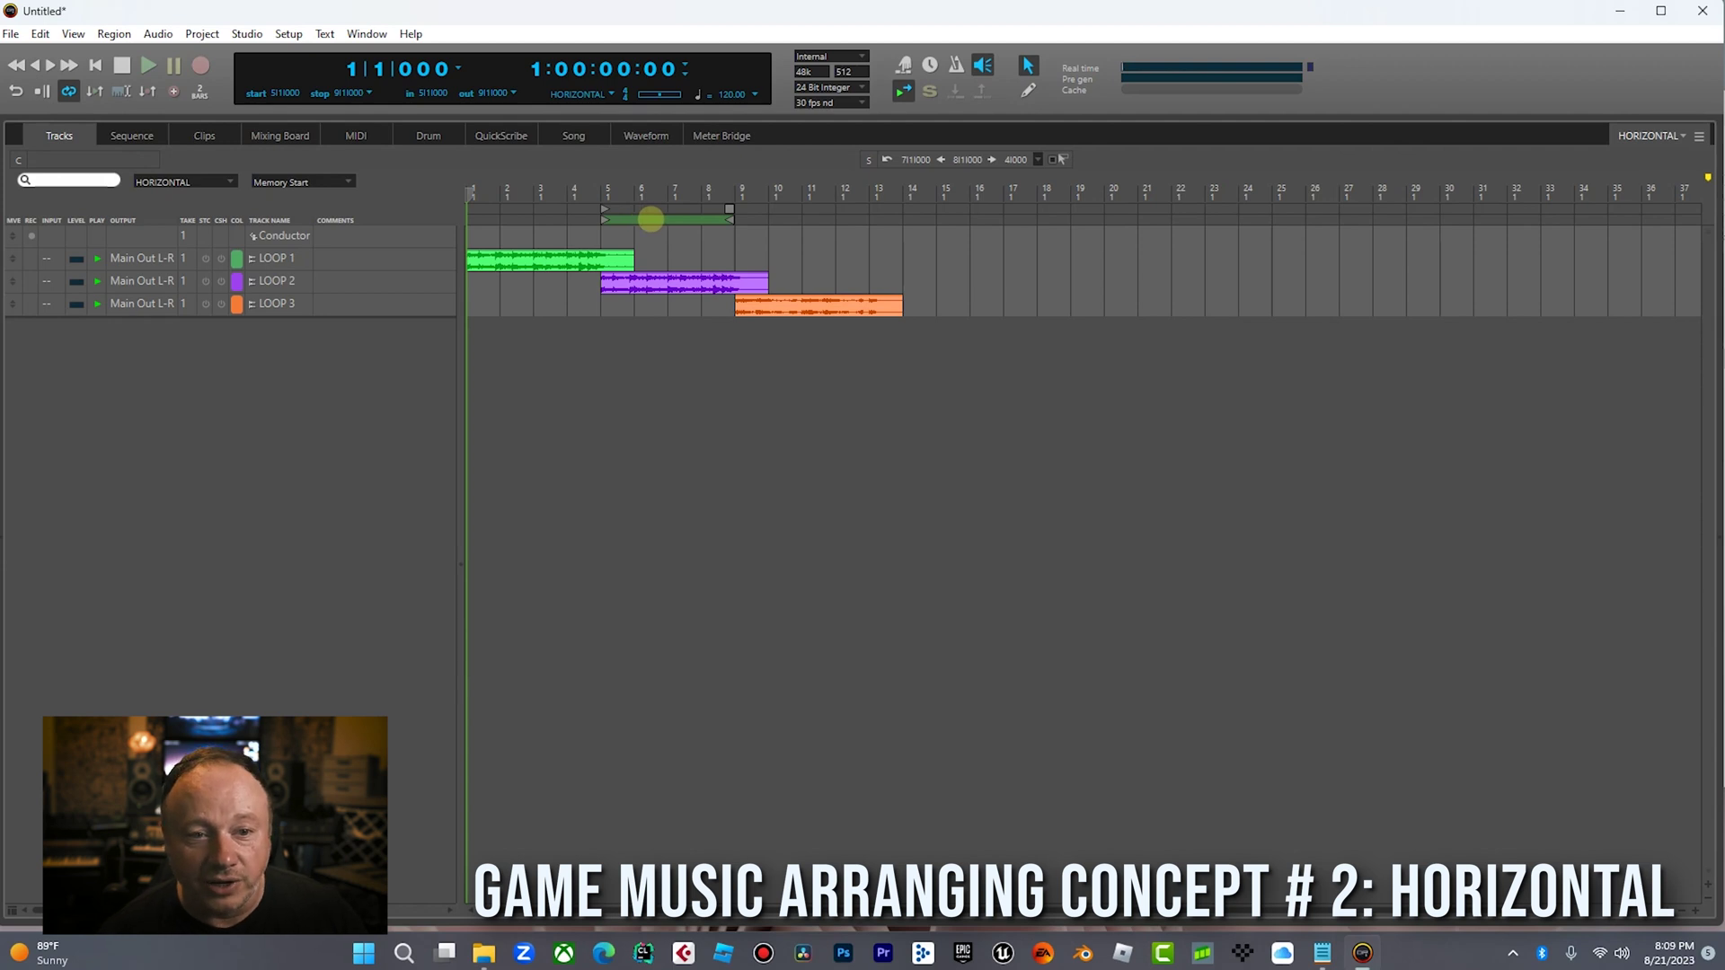
pyautogui.moveTo(672, 218); pyautogui.dragTo(750, 222)
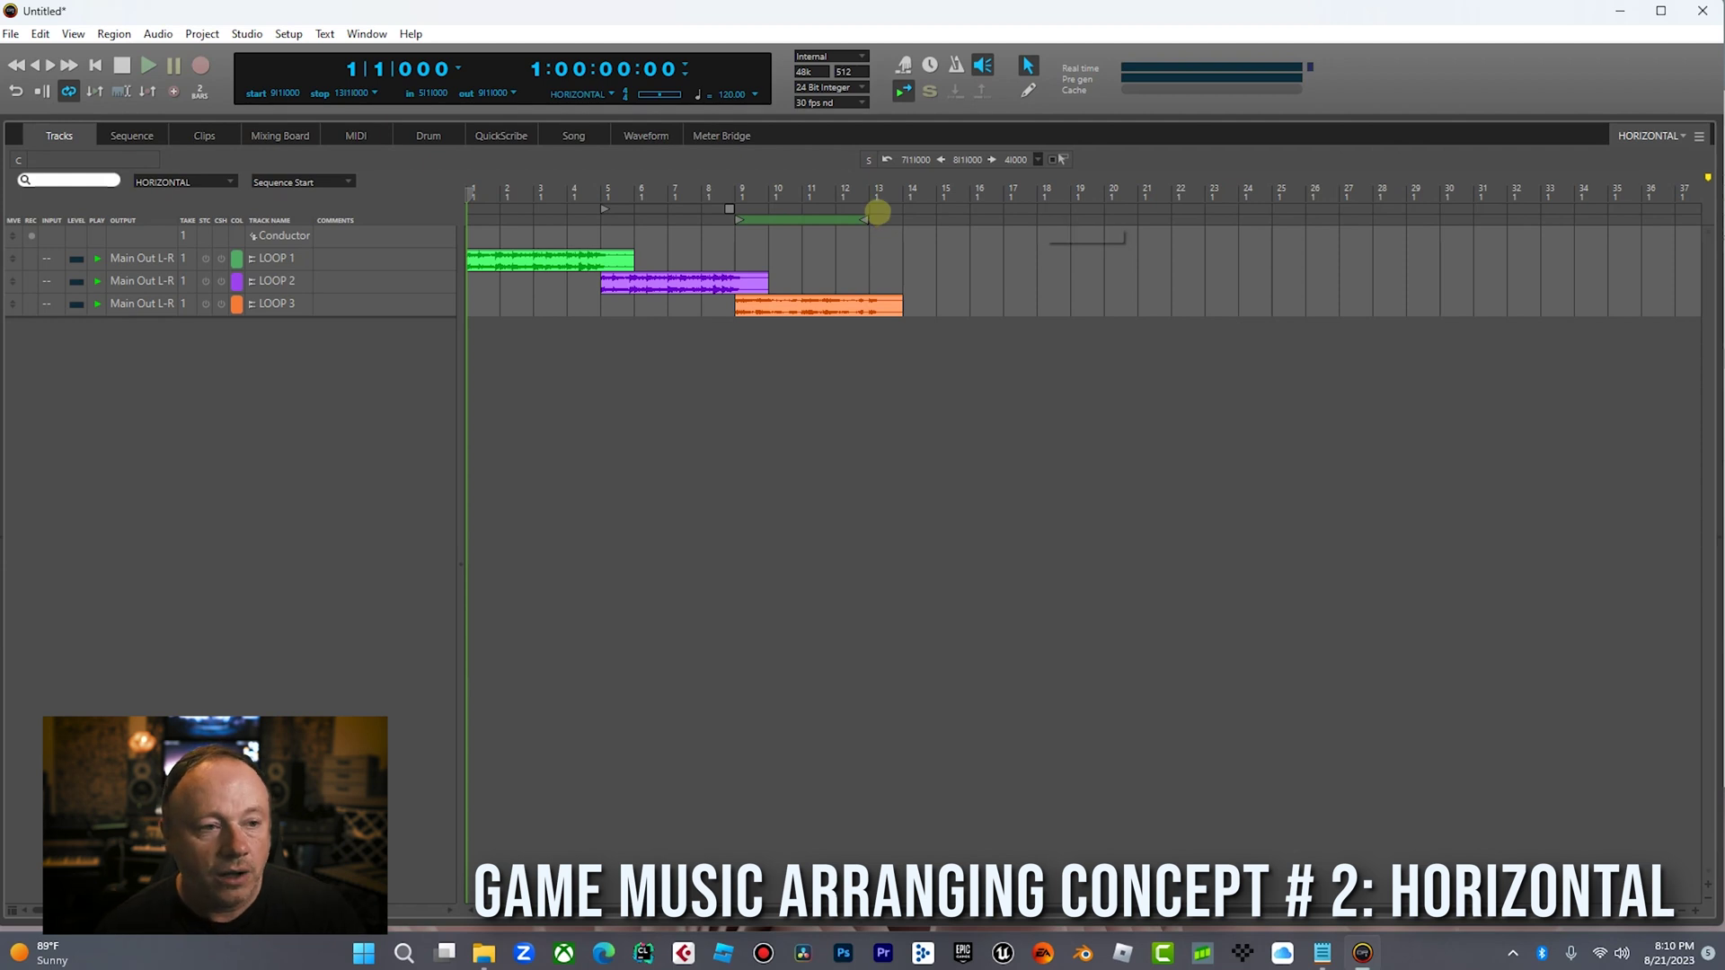
# Switch the project to the VERTICAL sequence of stacked loops
pyautogui.click(203, 182)
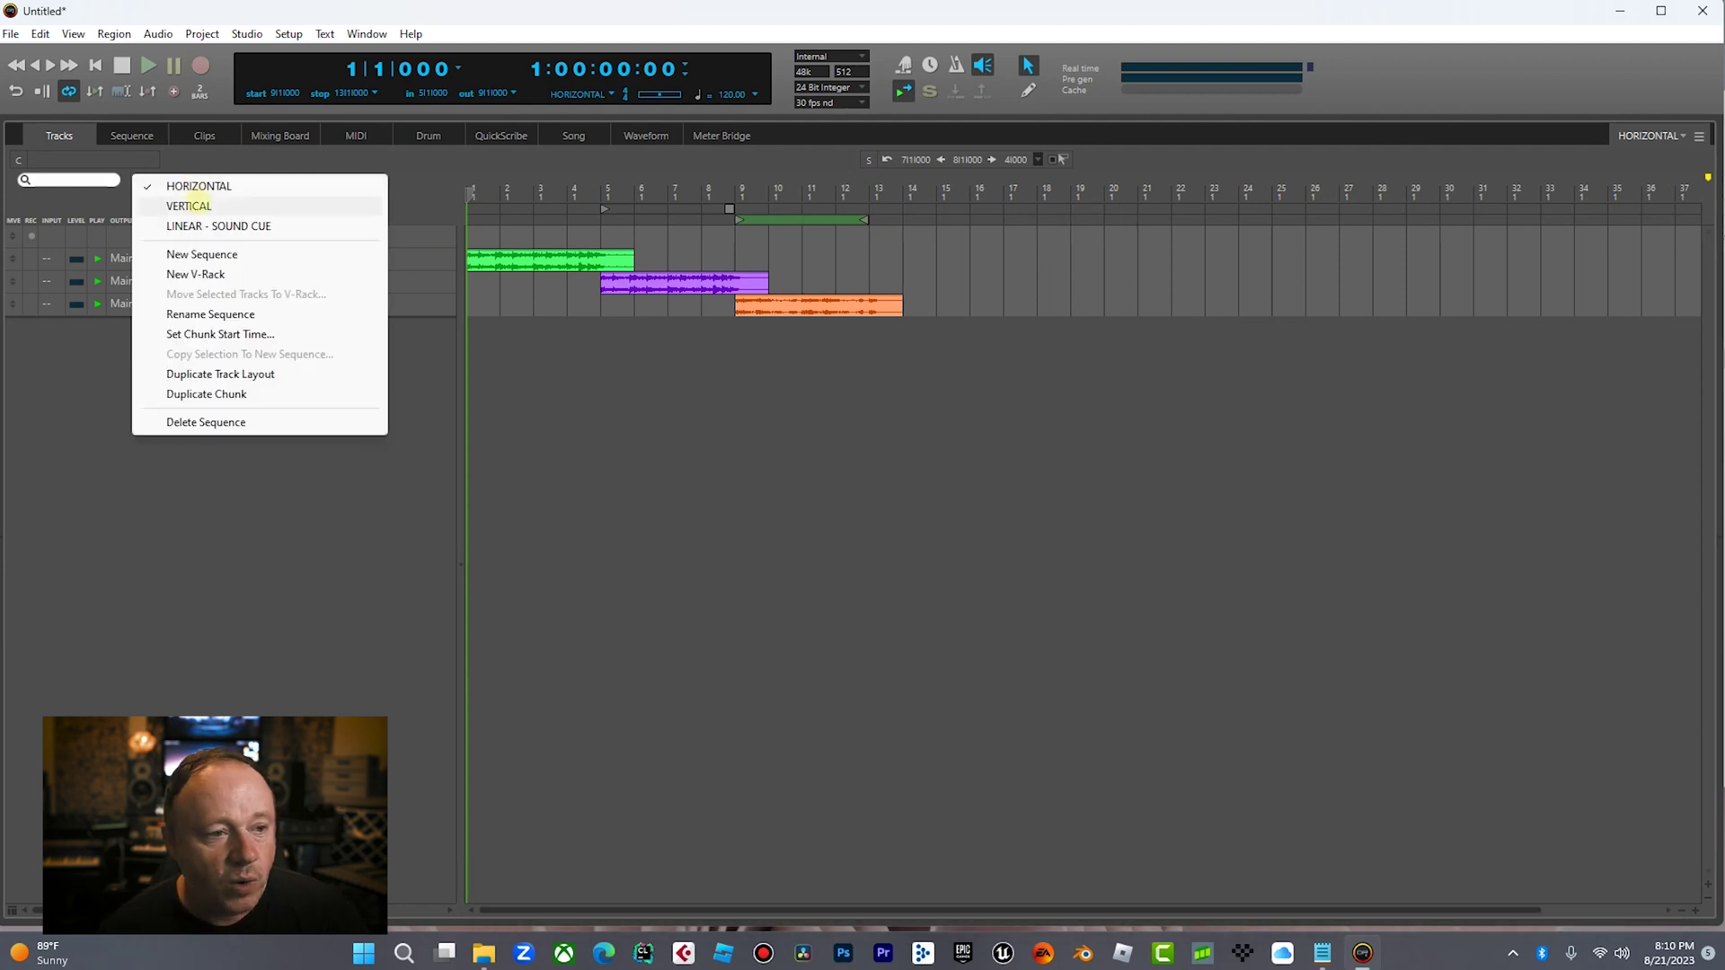
pyautogui.click(190, 206)
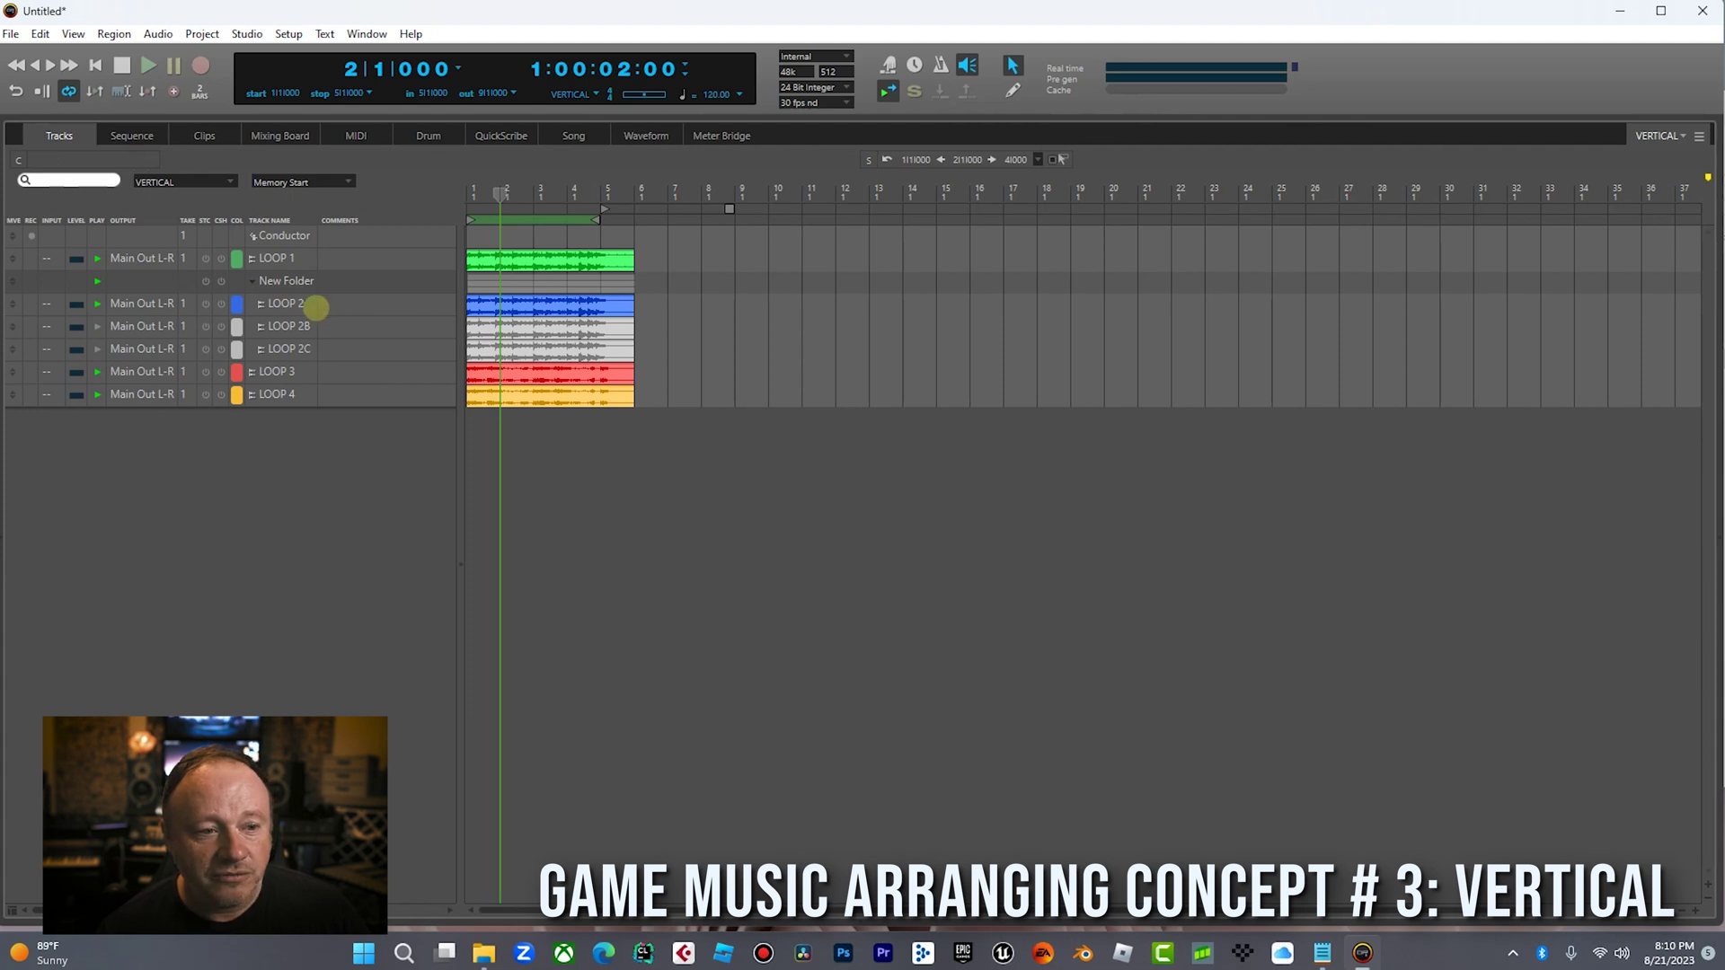
# Collapse New Folder and bring up its track options menu
pyautogui.click(252, 280)
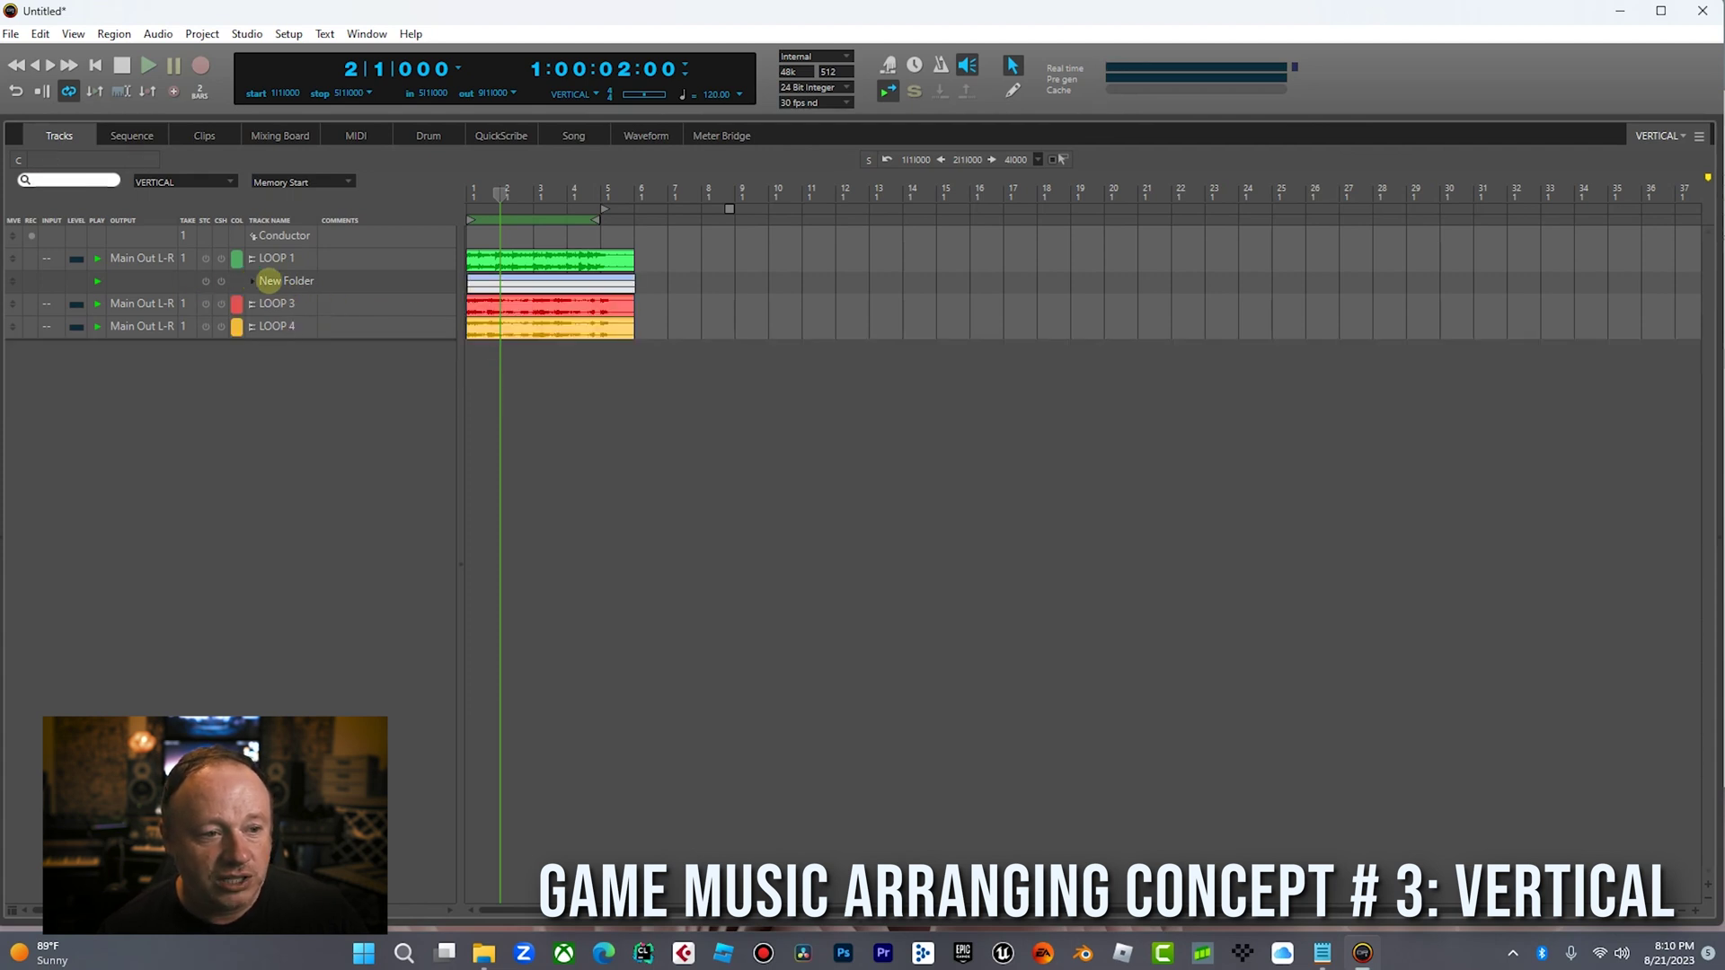
pyautogui.rightClick(276, 281)
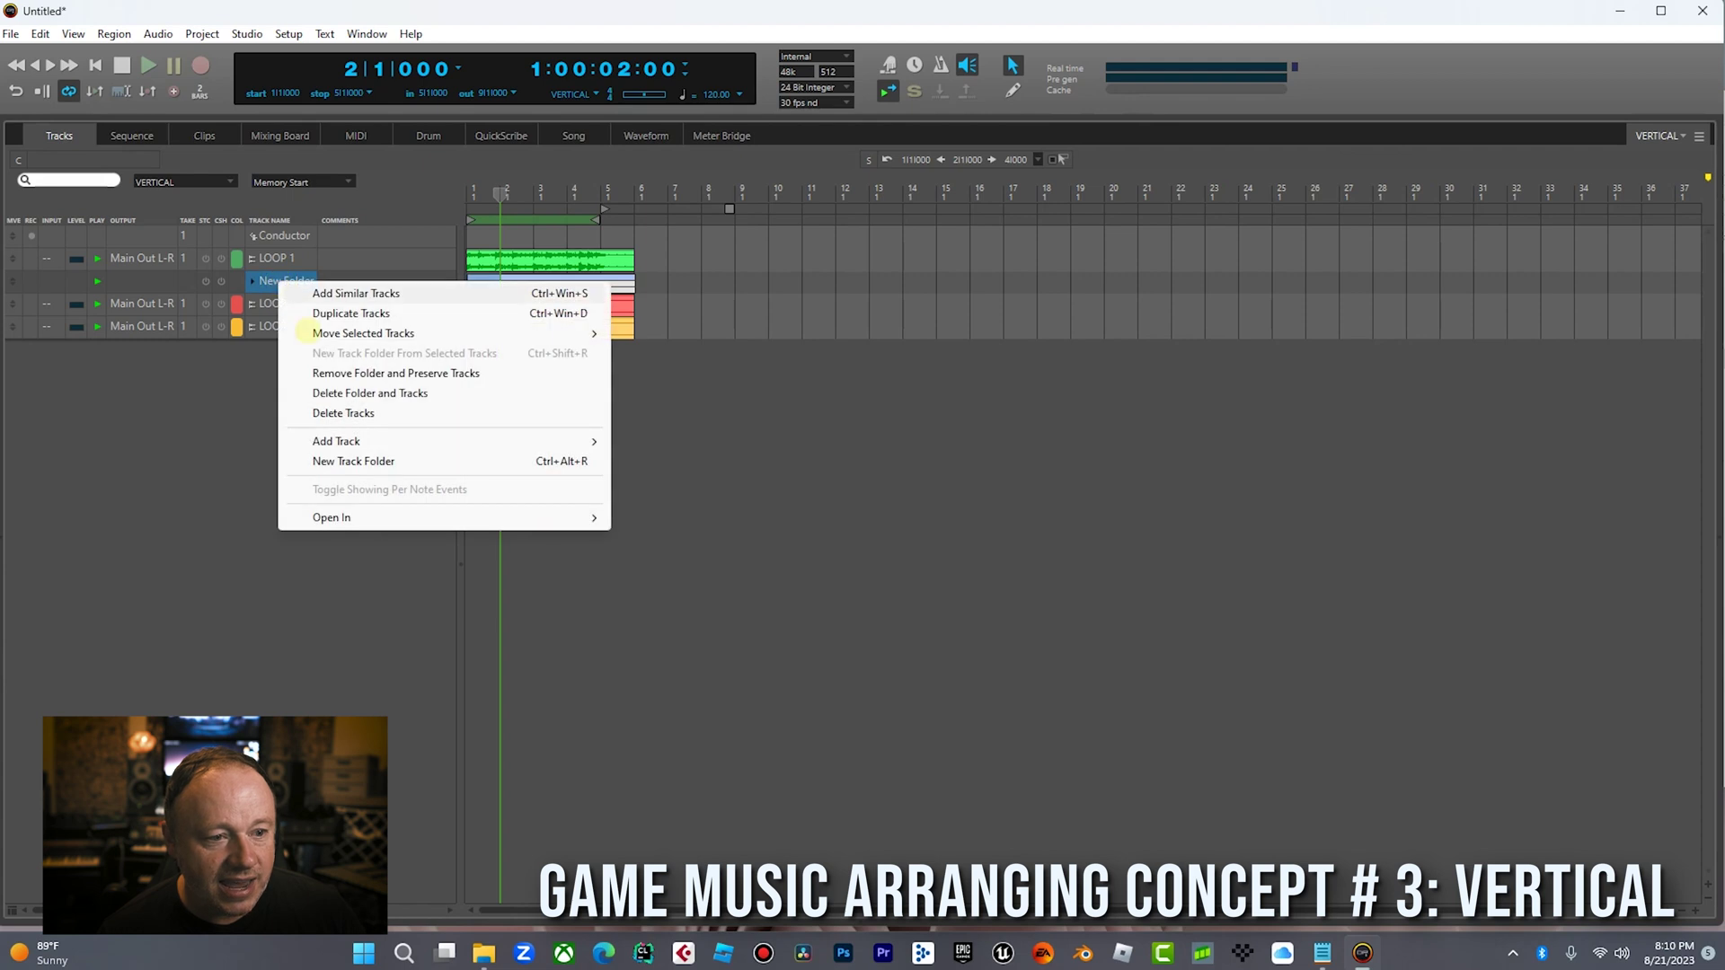
pyautogui.click(273, 360)
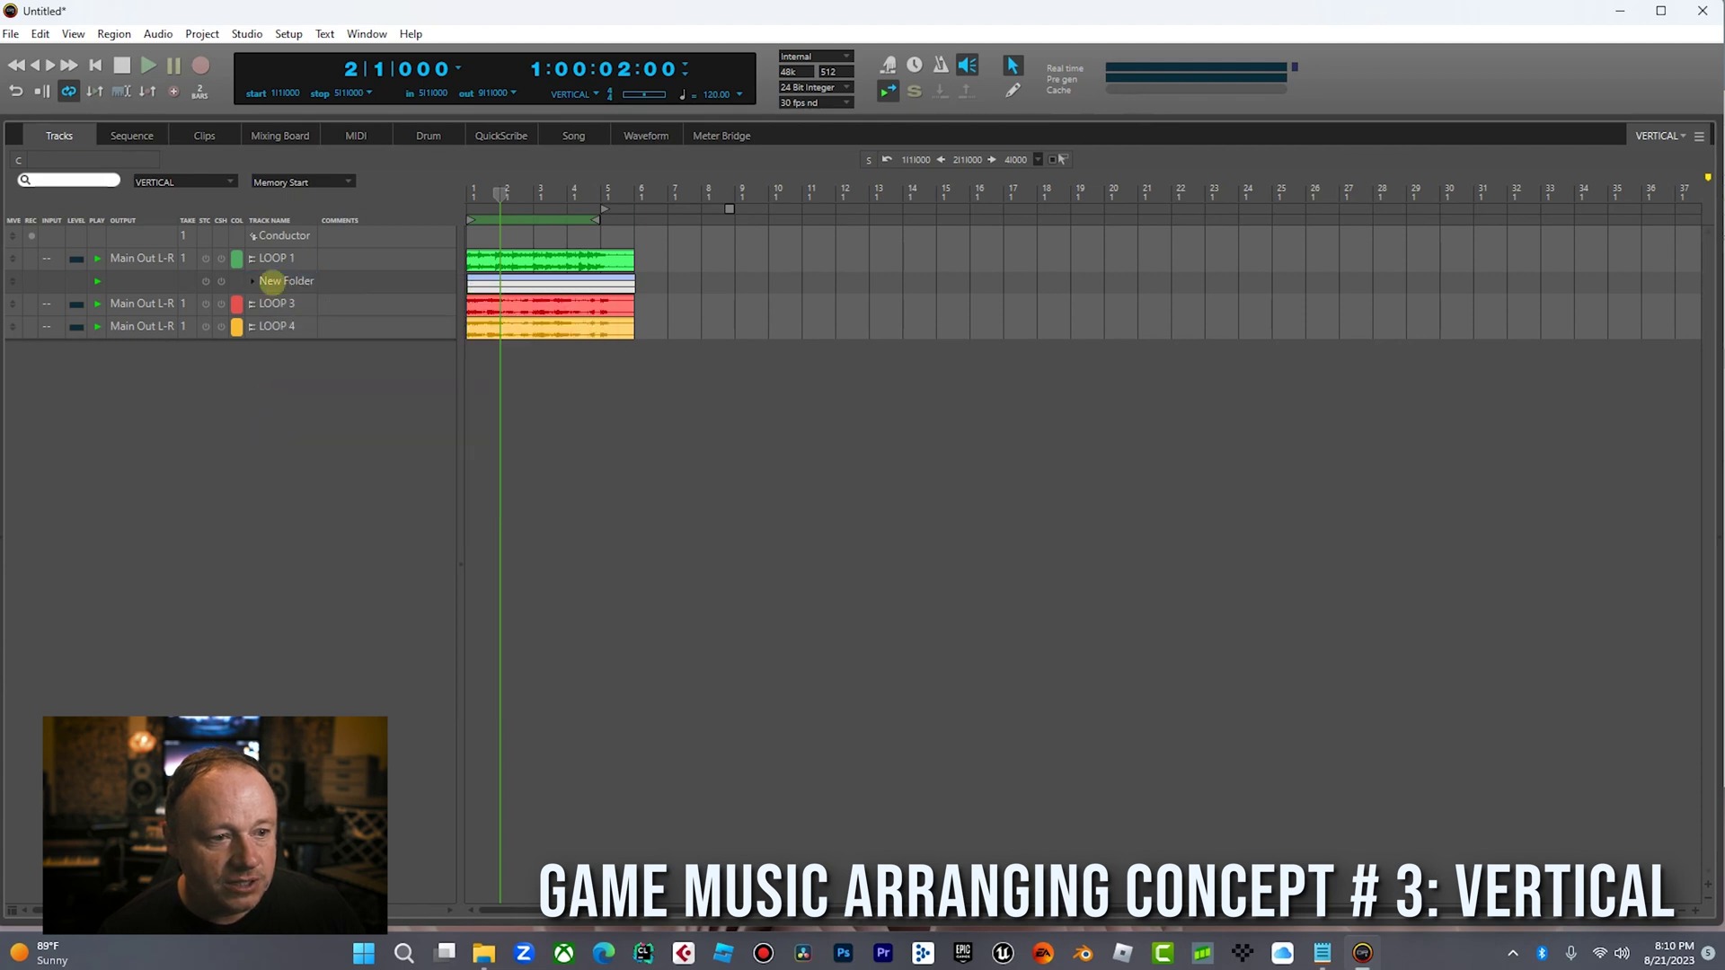
pyautogui.rightClick(273, 280)
# Rename the folder to STRING, expand it, and place the playhead at bar 4
pyautogui.doubleClick(275, 283)
pyautogui.write('STRING')
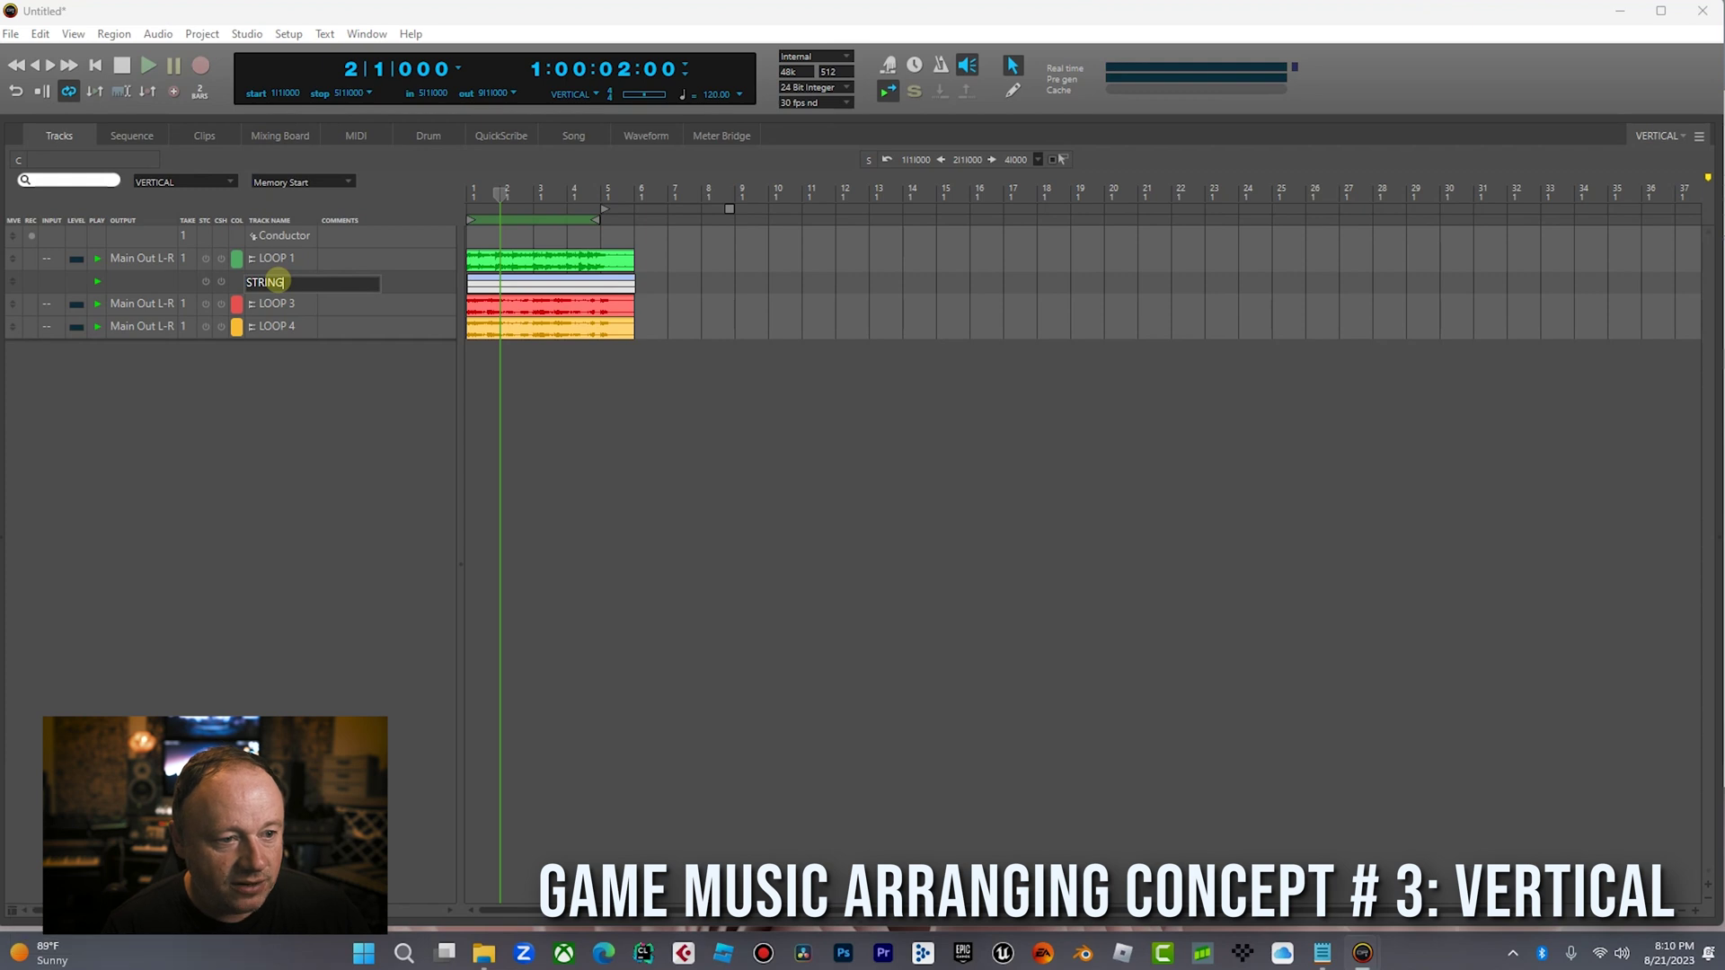
pyautogui.press('Return')
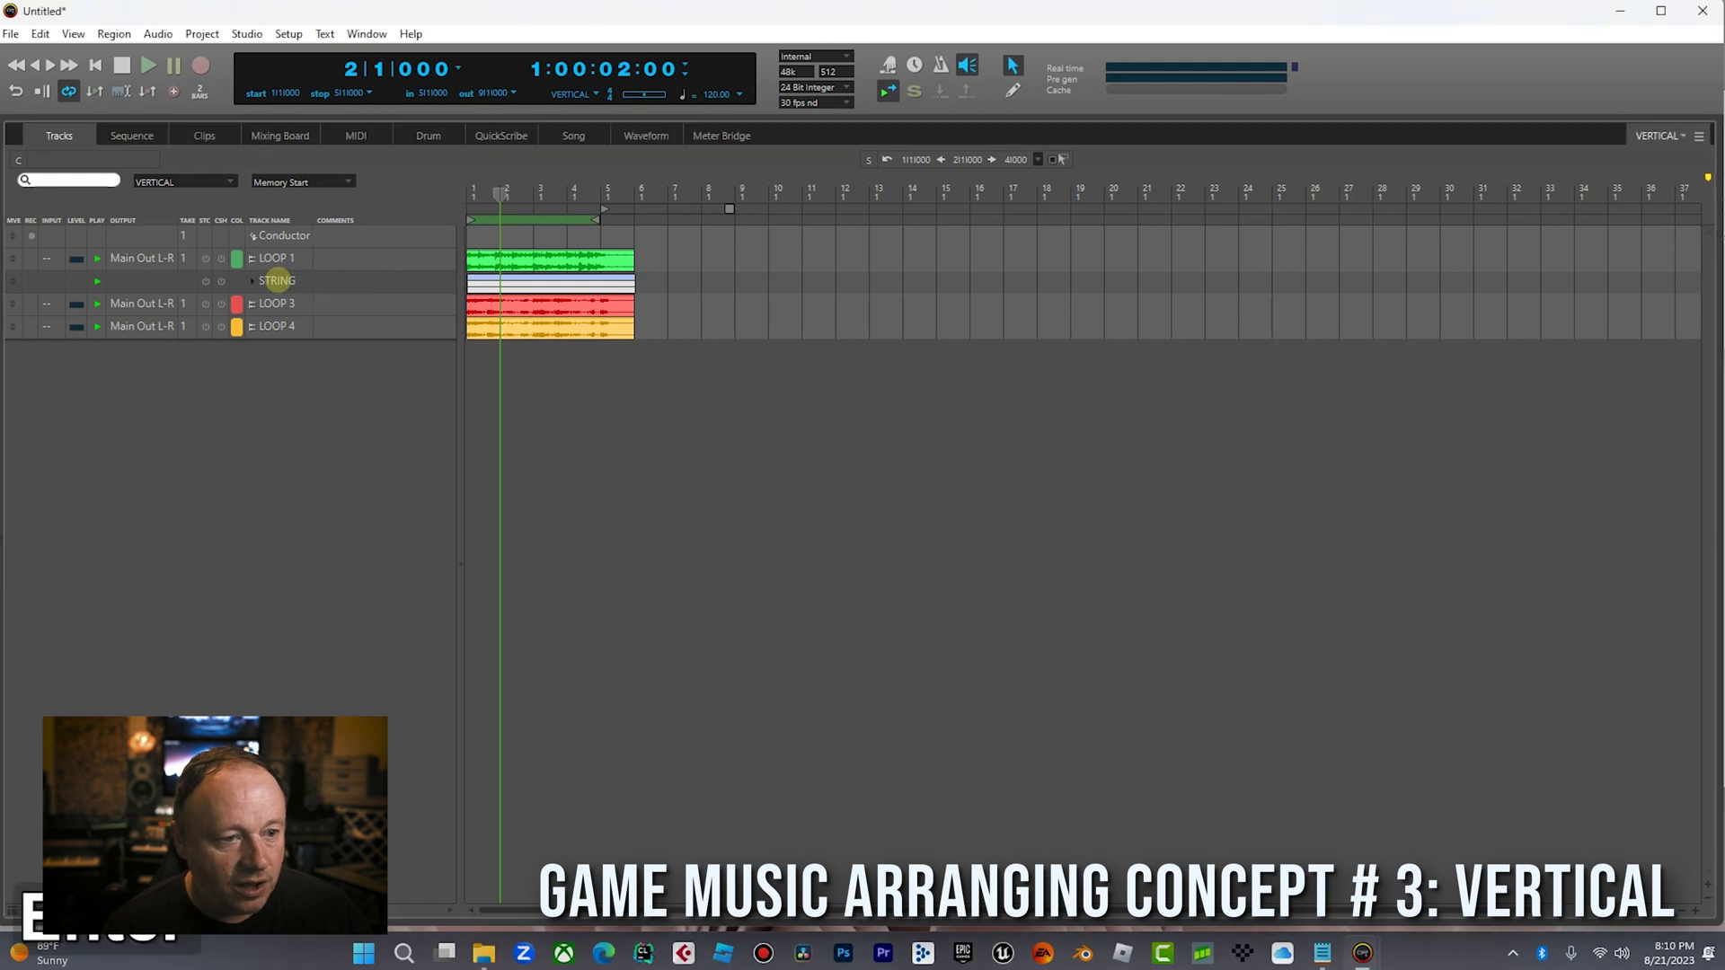
pyautogui.click(254, 280)
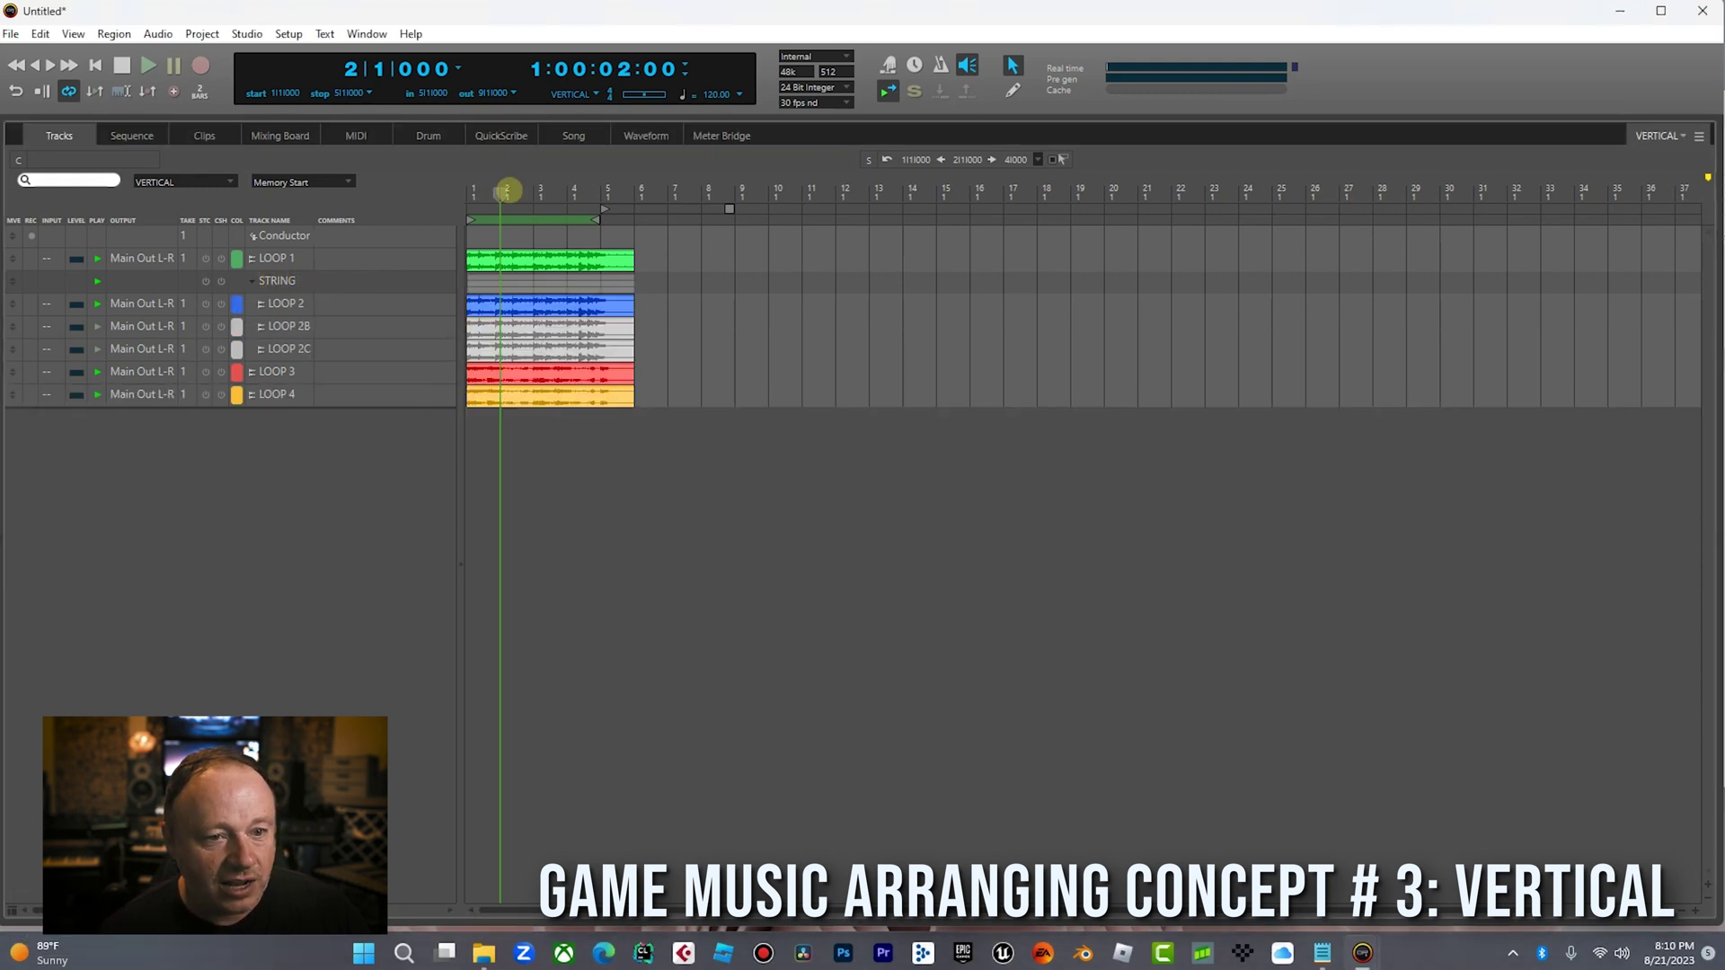
pyautogui.click(554, 192)
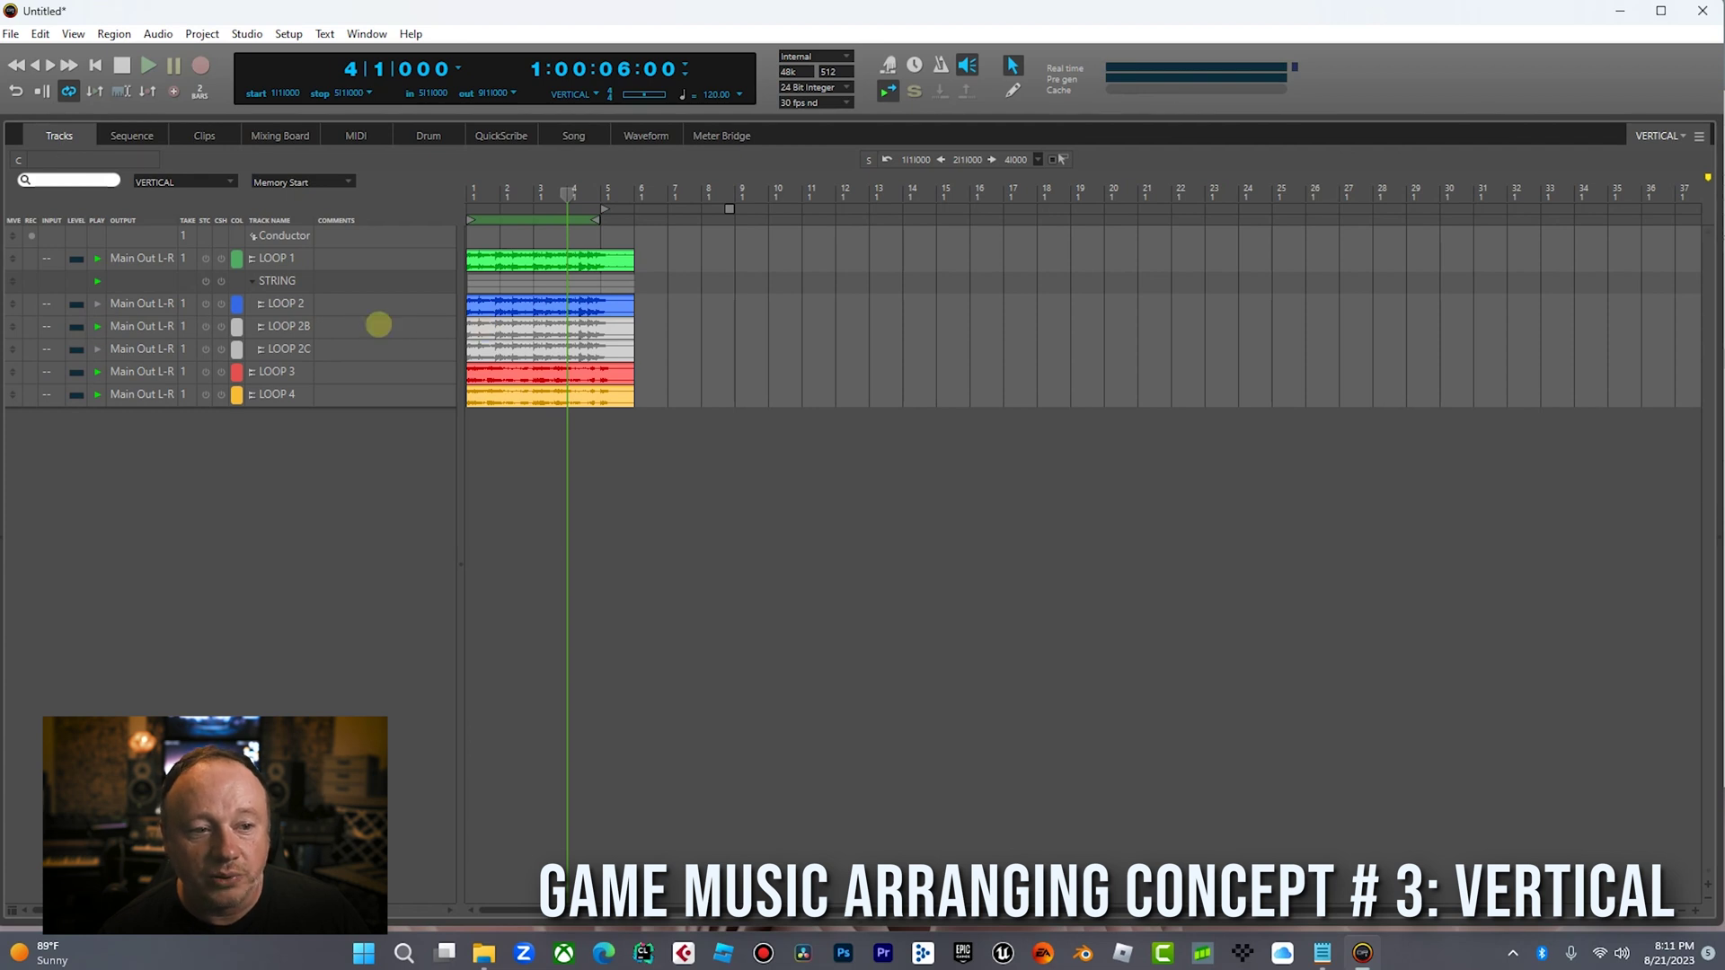
# Colour LOOP 2B dark blue and LOOP 2 light grey, then scrub the first bars
pyautogui.click(236, 326)
pyautogui.click(210, 183)
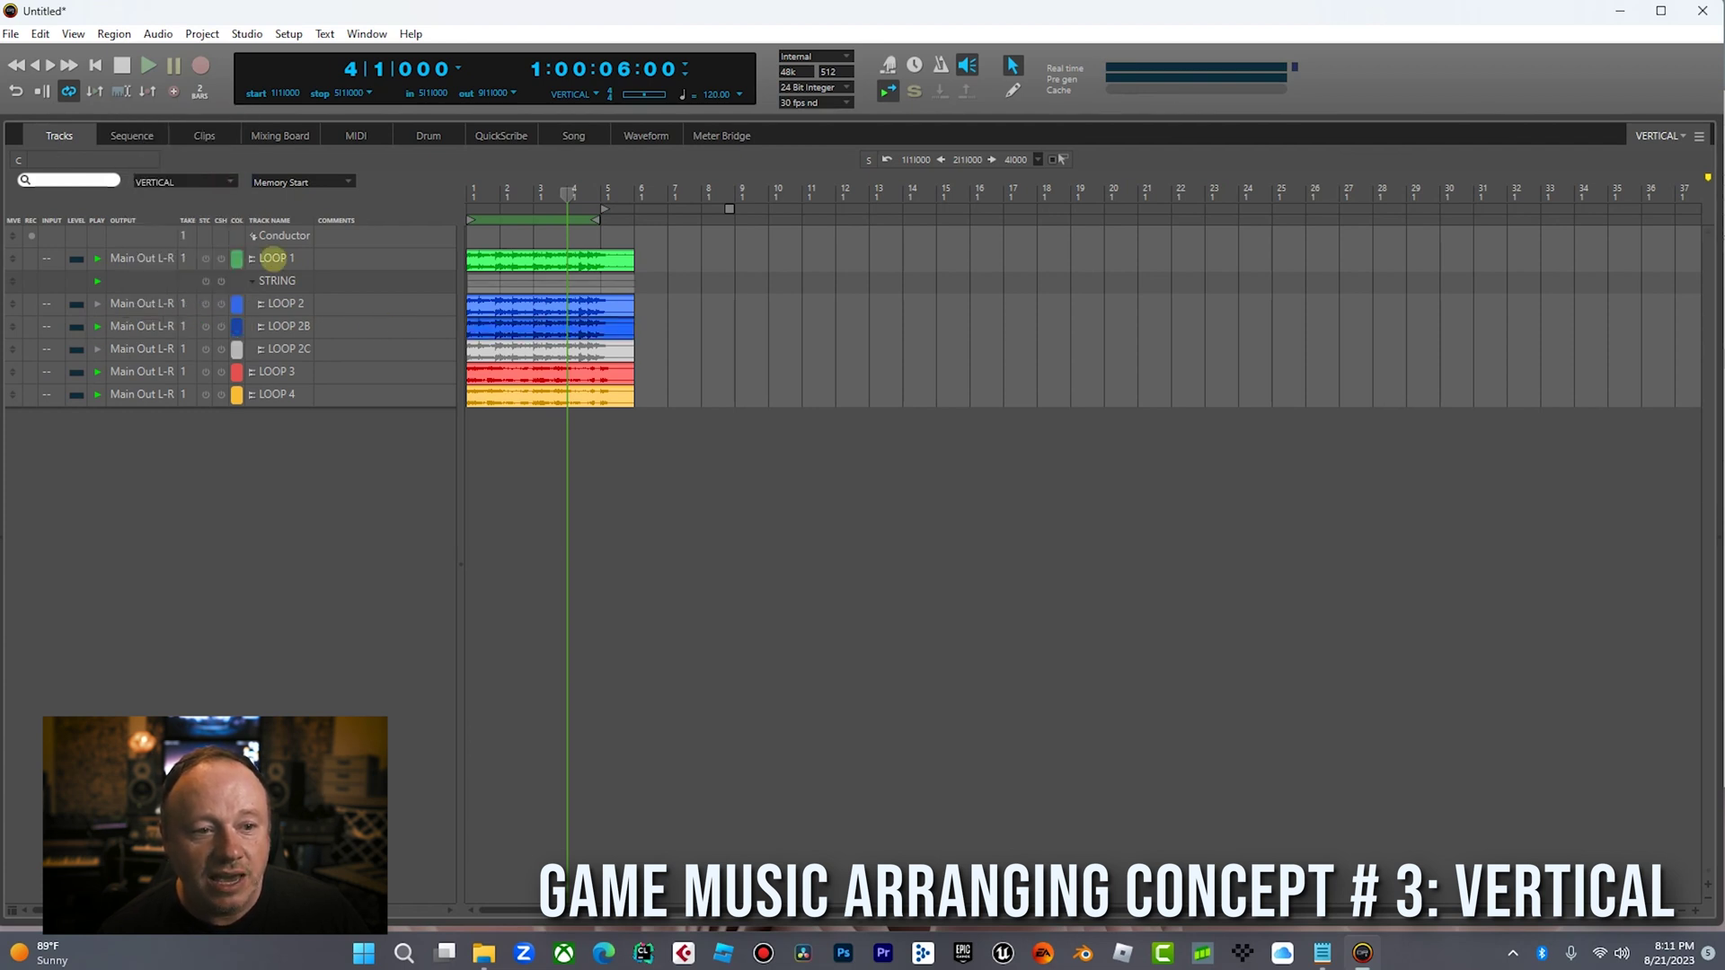
pyautogui.click(236, 303)
pyautogui.click(323, 489)
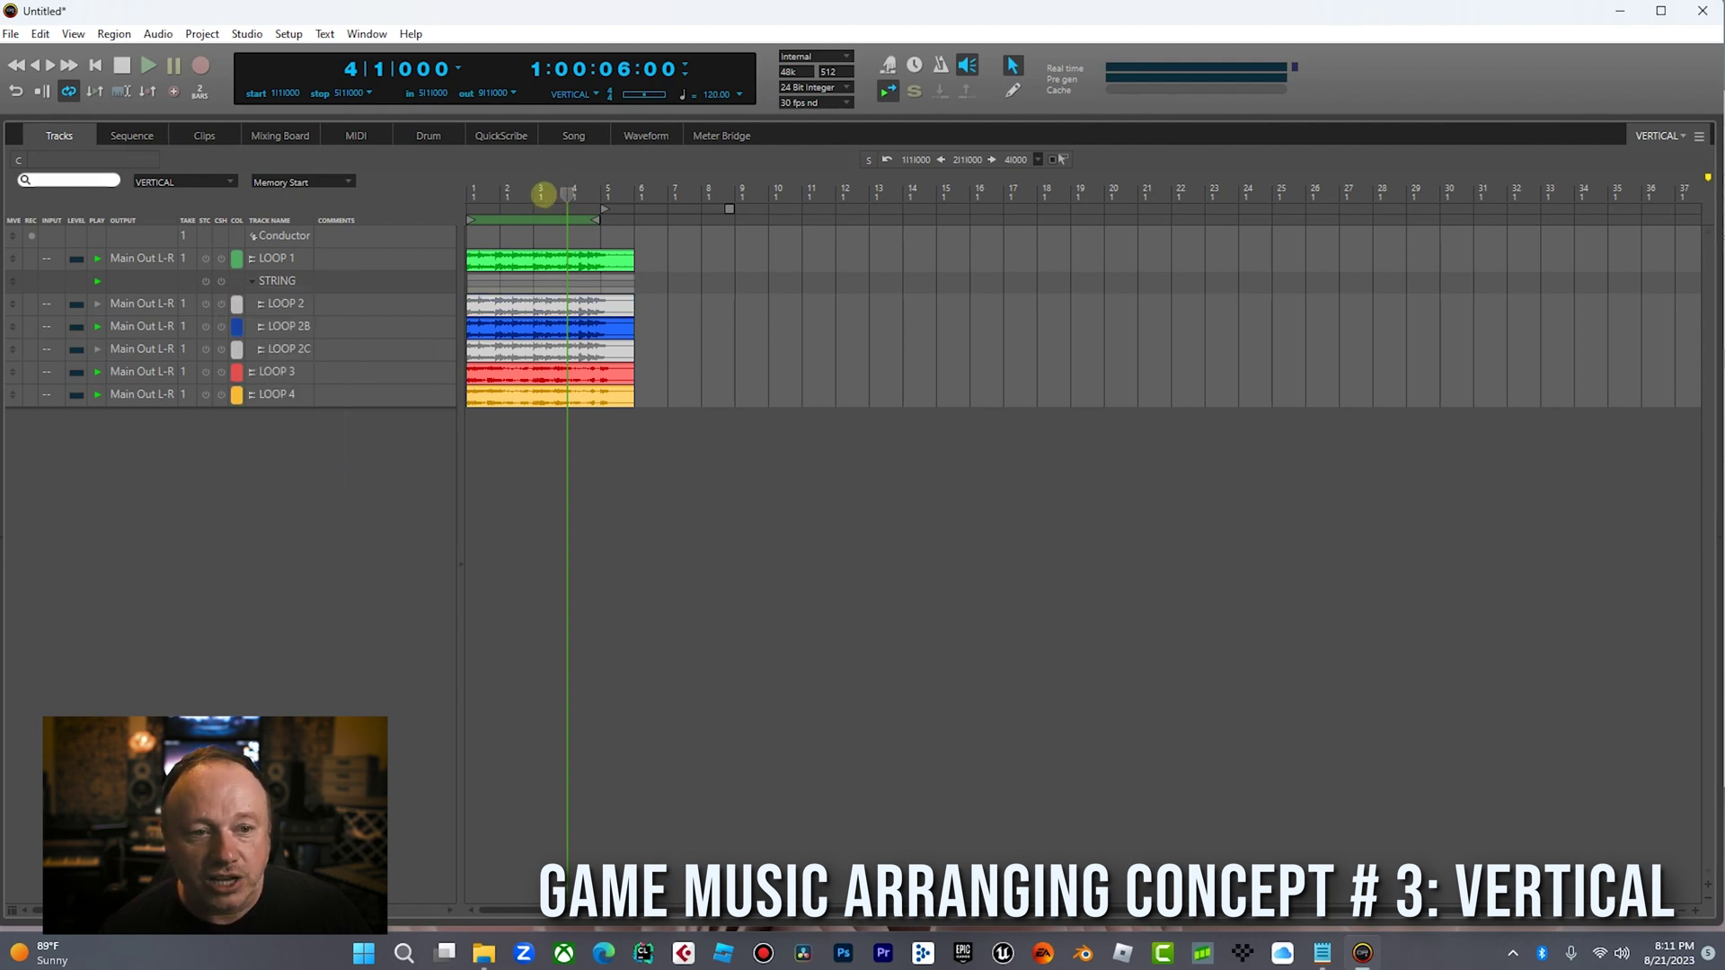
pyautogui.moveTo(520, 193); pyautogui.dragTo(564, 192)
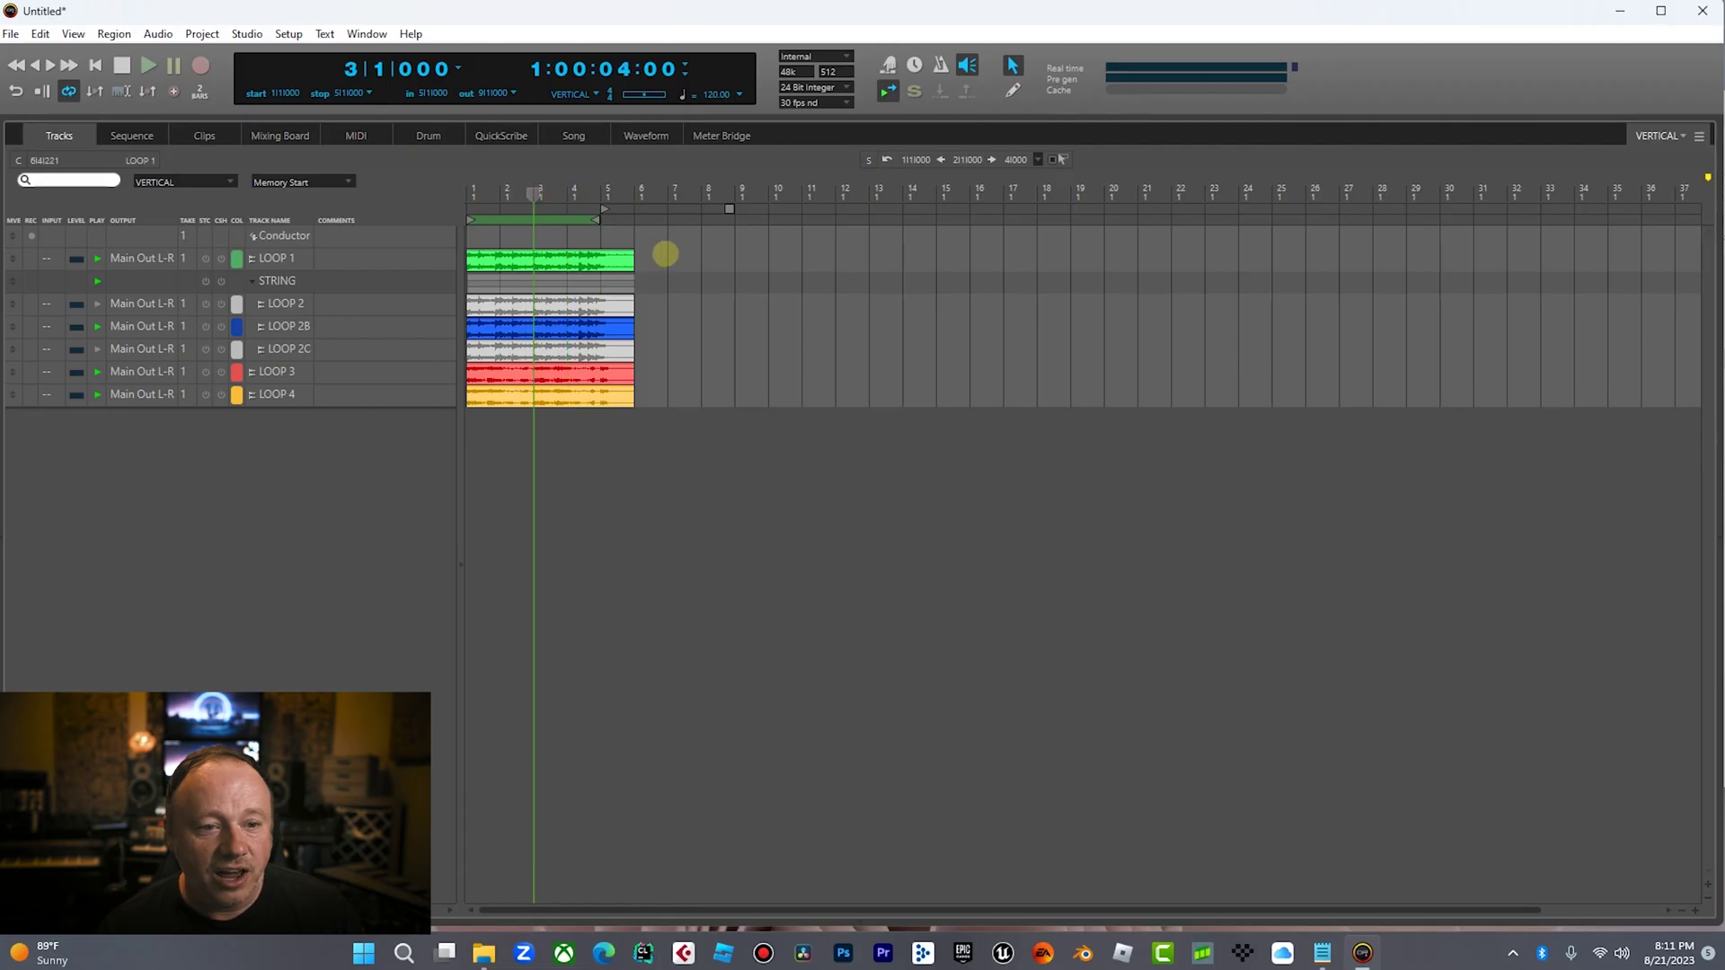
# Copy bars 1–5 of every track to start at bar 5 and cycle bars 5–9
pyautogui.moveTo(638, 269); pyautogui.dragTo(466, 389)
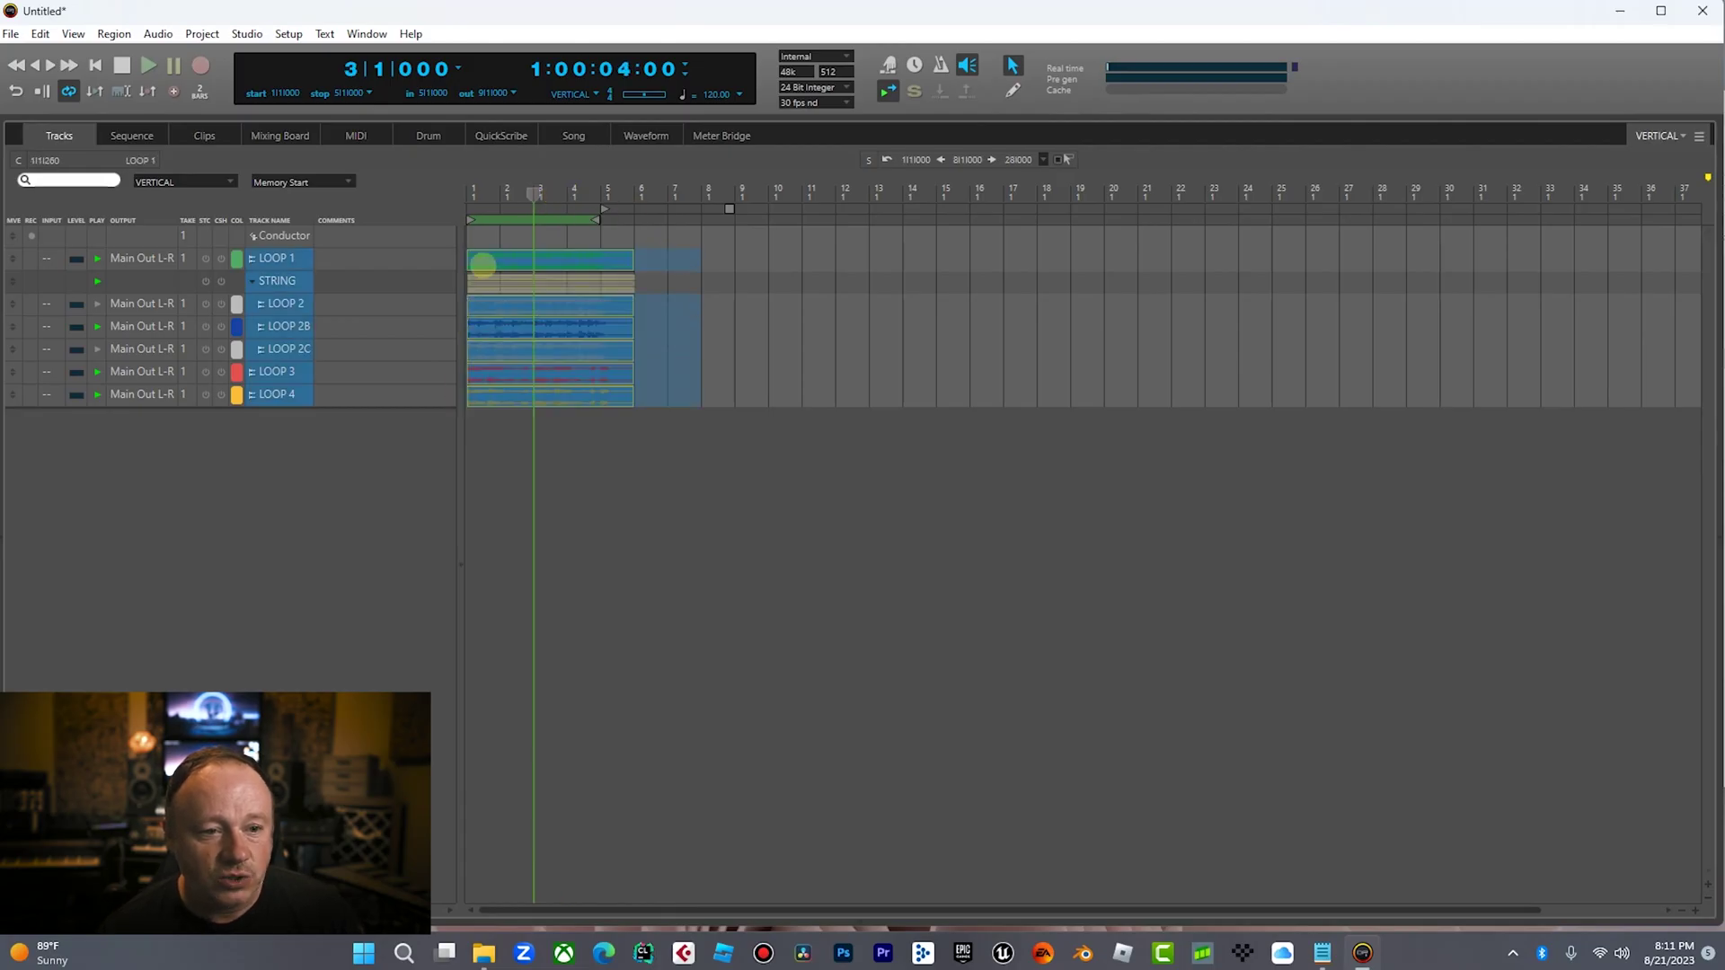
pyautogui.moveTo(526, 257); pyautogui.dragTo(620, 259)
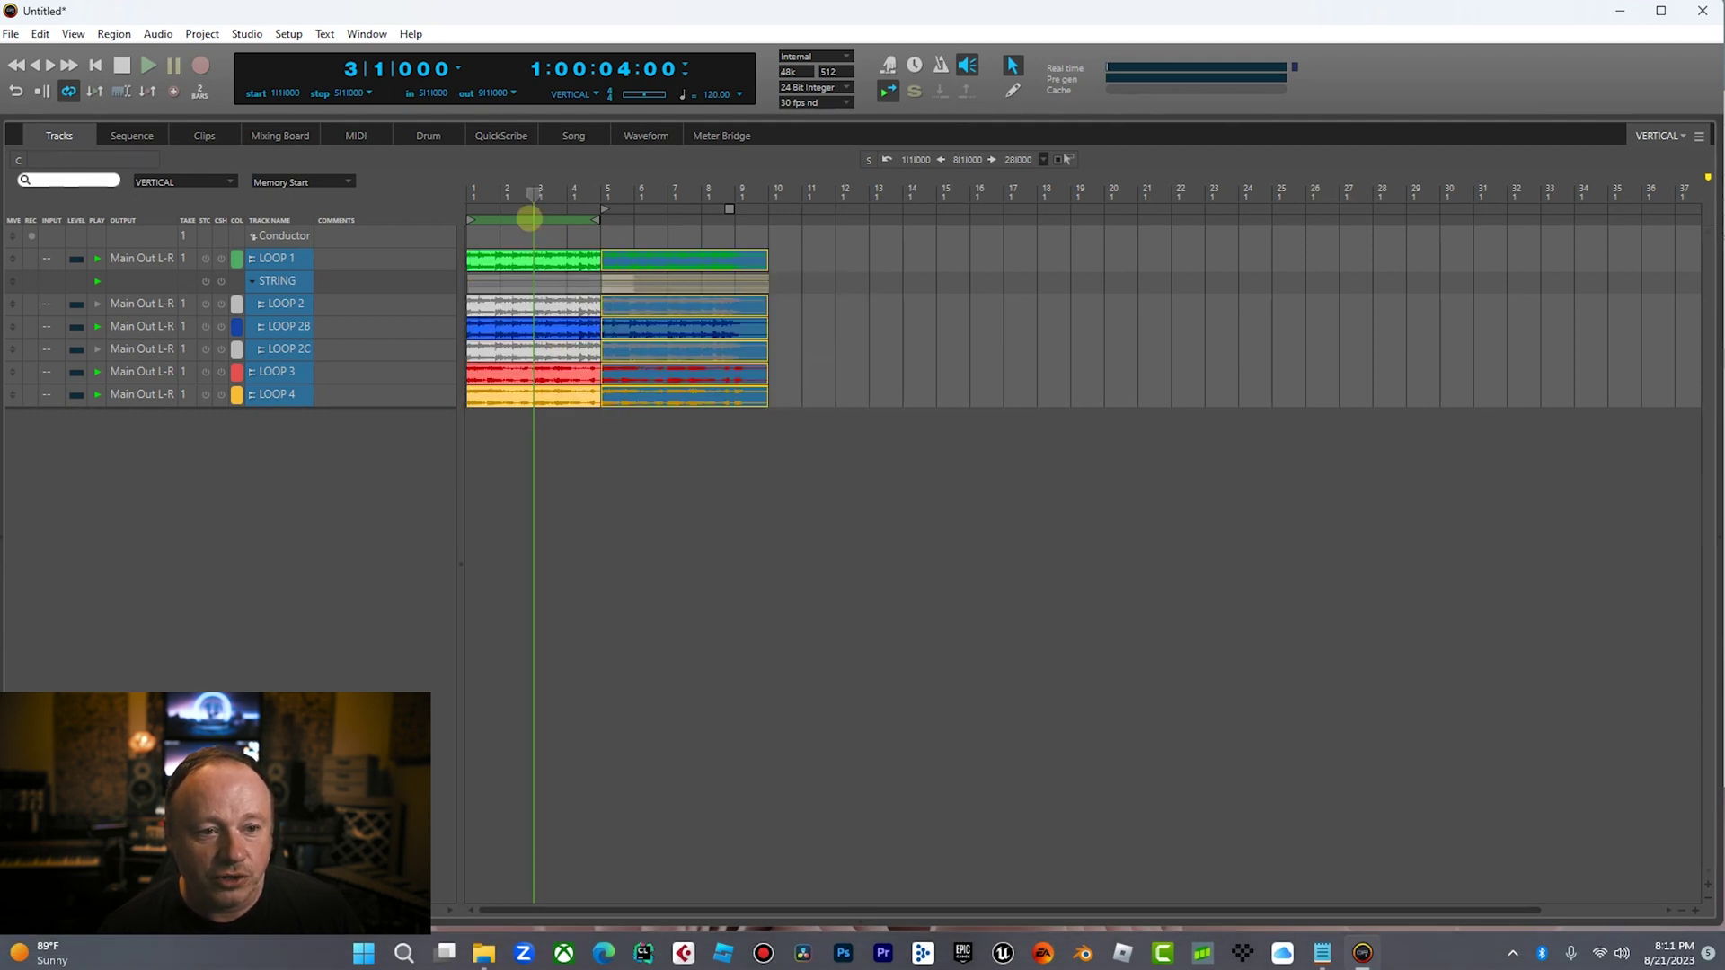
pyautogui.moveTo(530, 219); pyautogui.dragTo(652, 220)
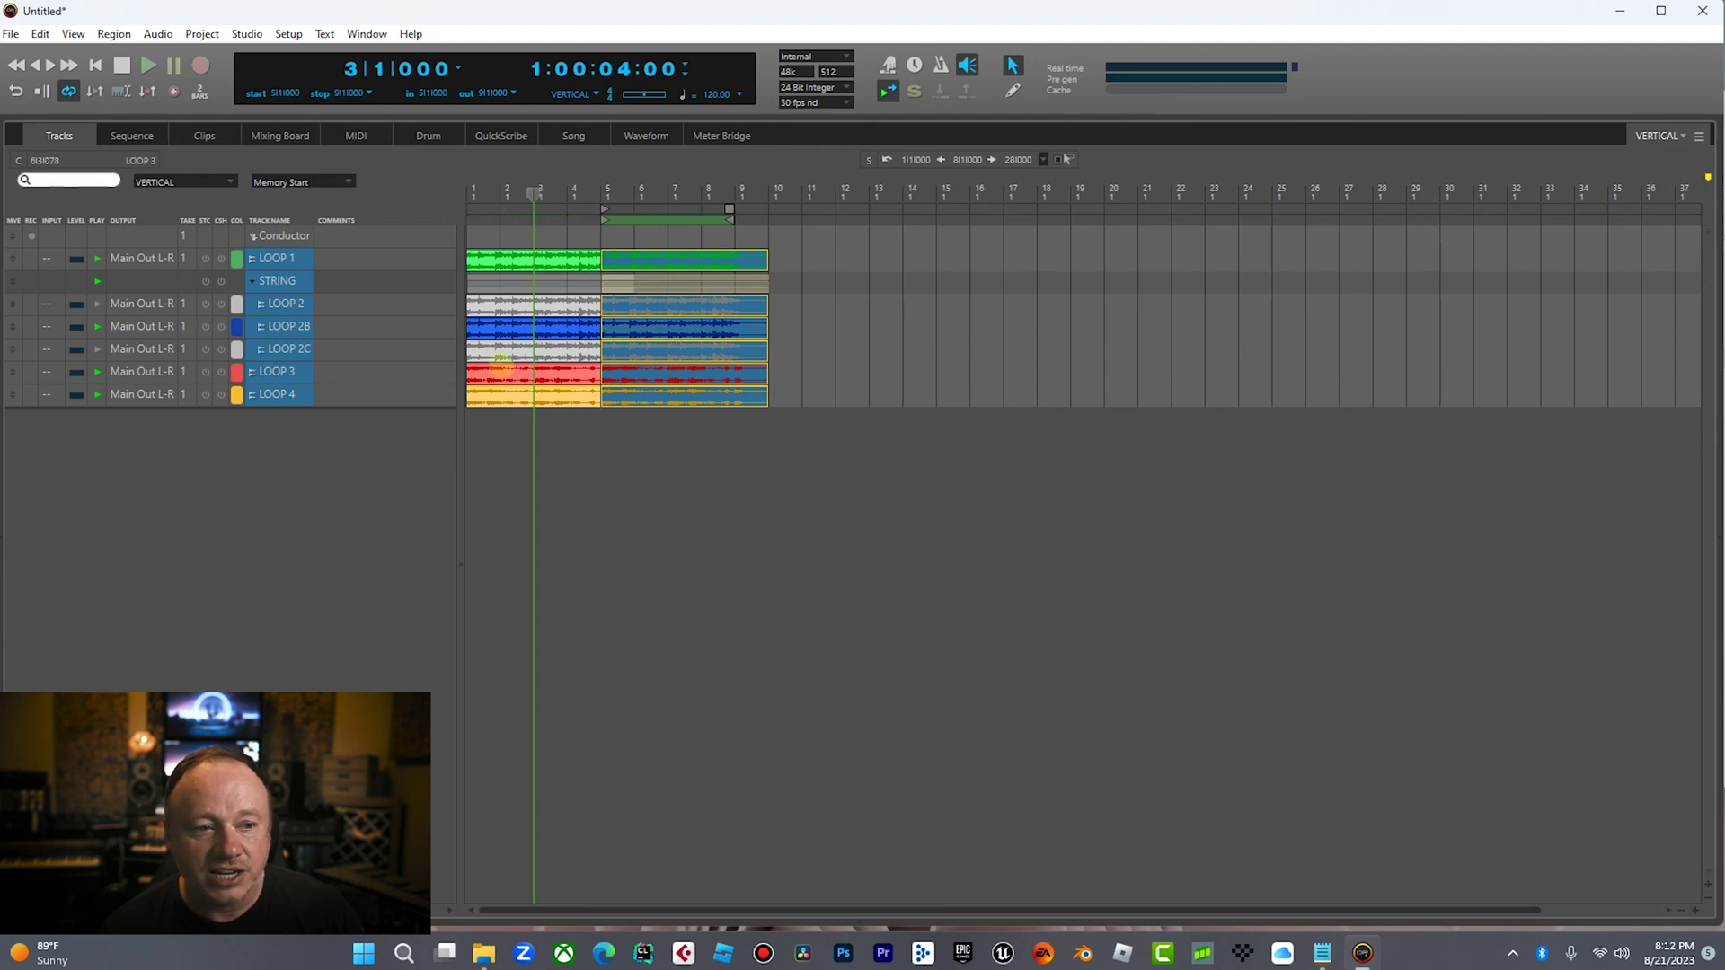
pyautogui.click(582, 482)
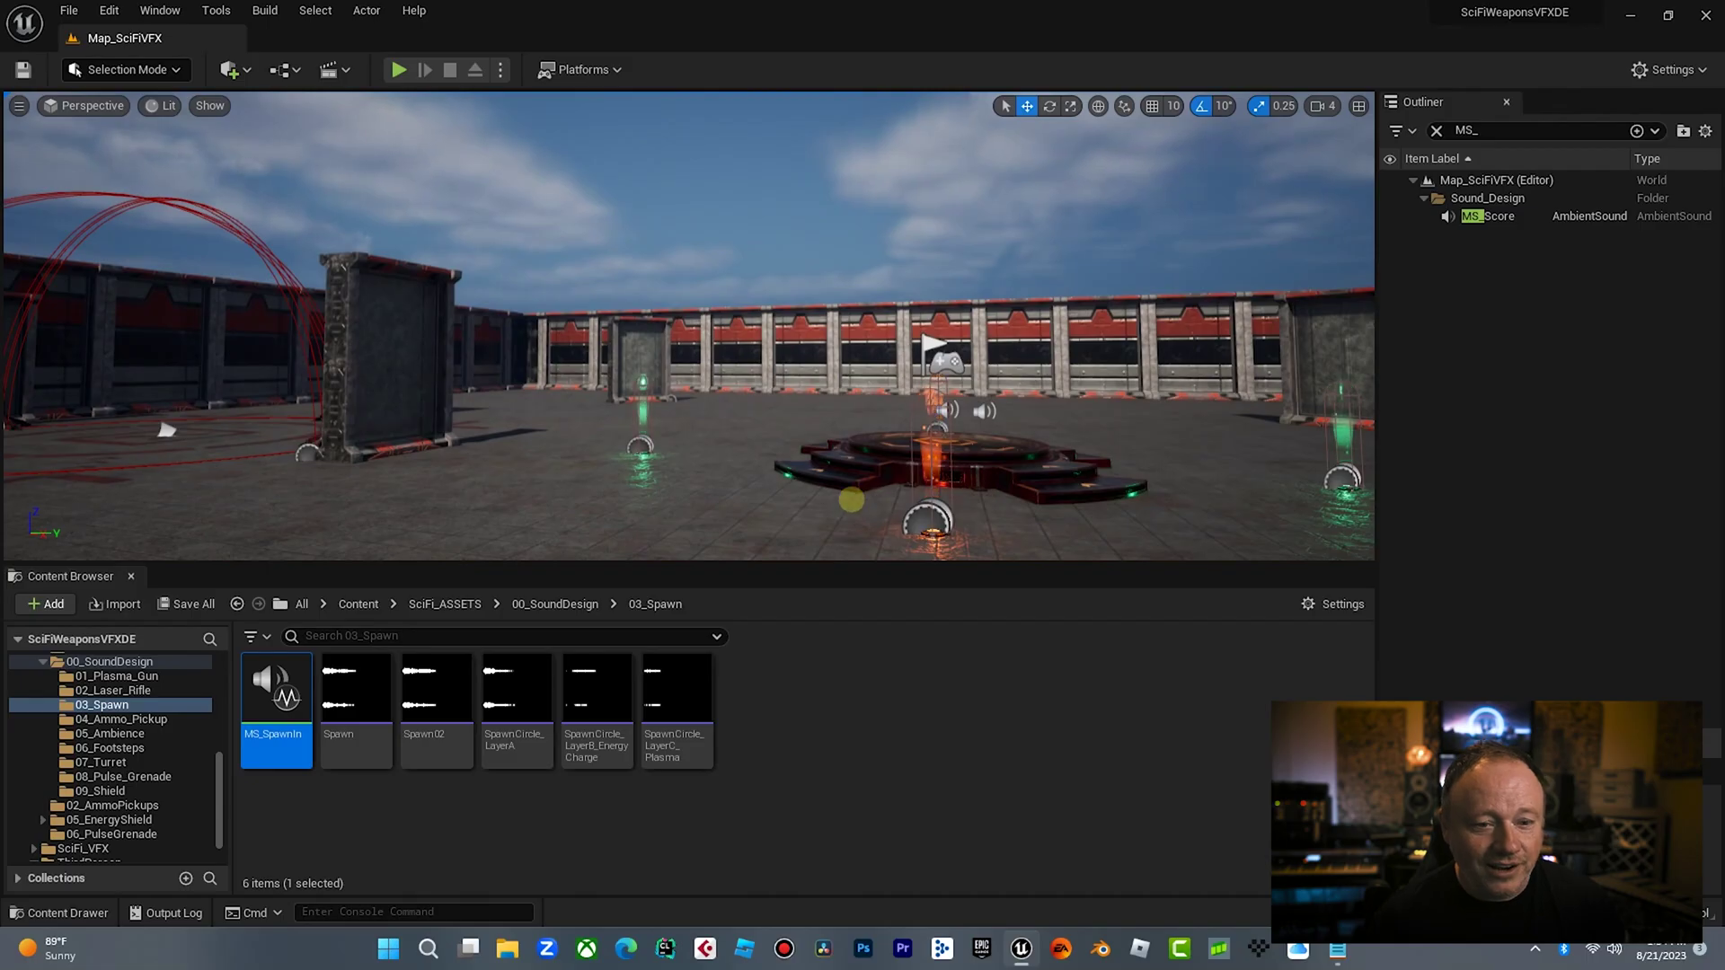
# Shift the sound actor along its Y axis and delete the MS_ Outliner filter text
pyautogui.moveTo(808, 422); pyautogui.dragTo(838, 422, button='middle')
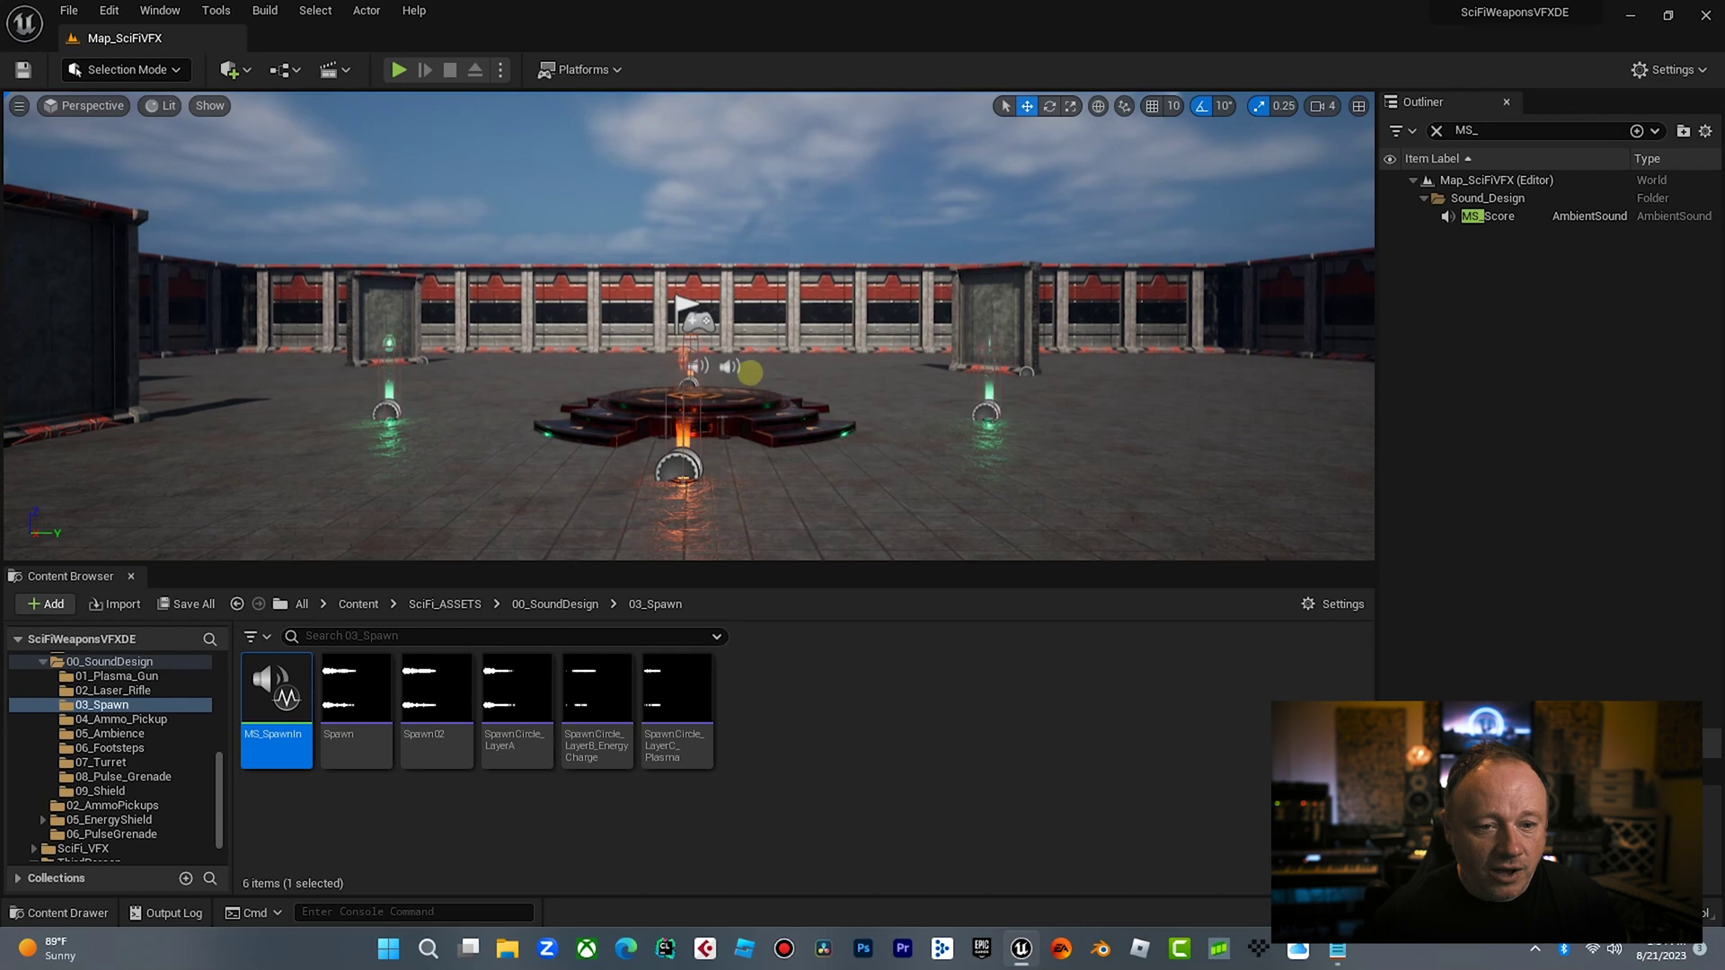
pyautogui.moveTo(789, 366); pyautogui.dragTo(853, 366)
pyautogui.click(1589, 130)
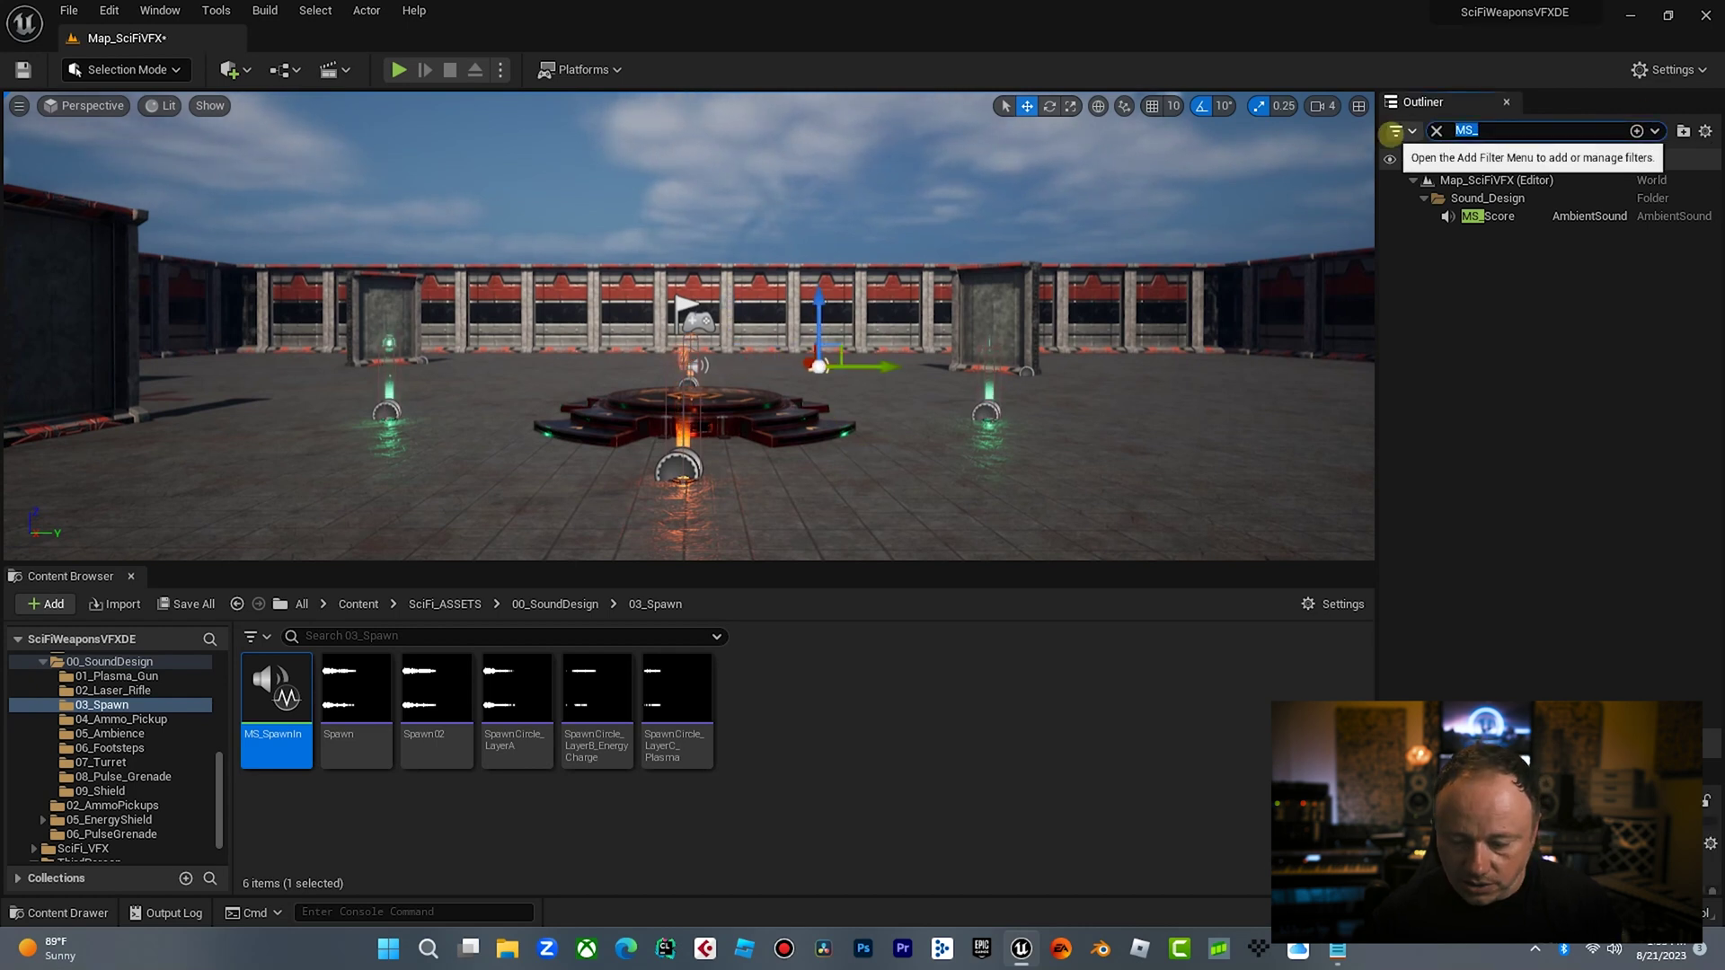
pyautogui.press('BackSpace')
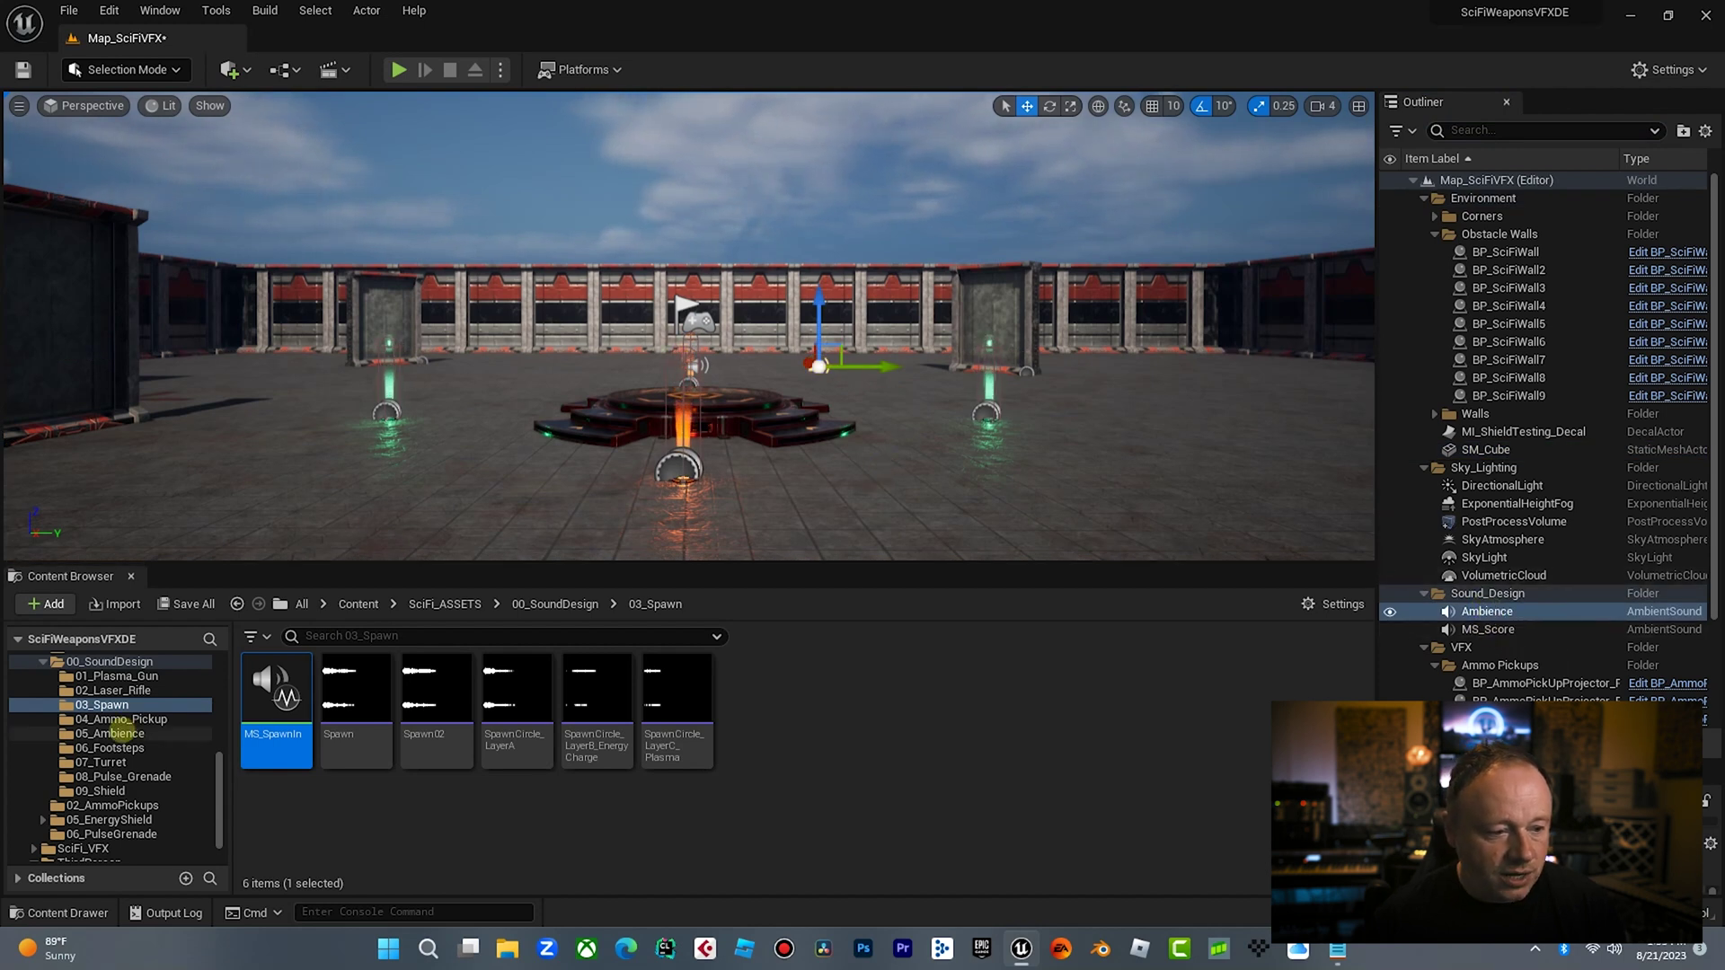
pyautogui.click(109, 733)
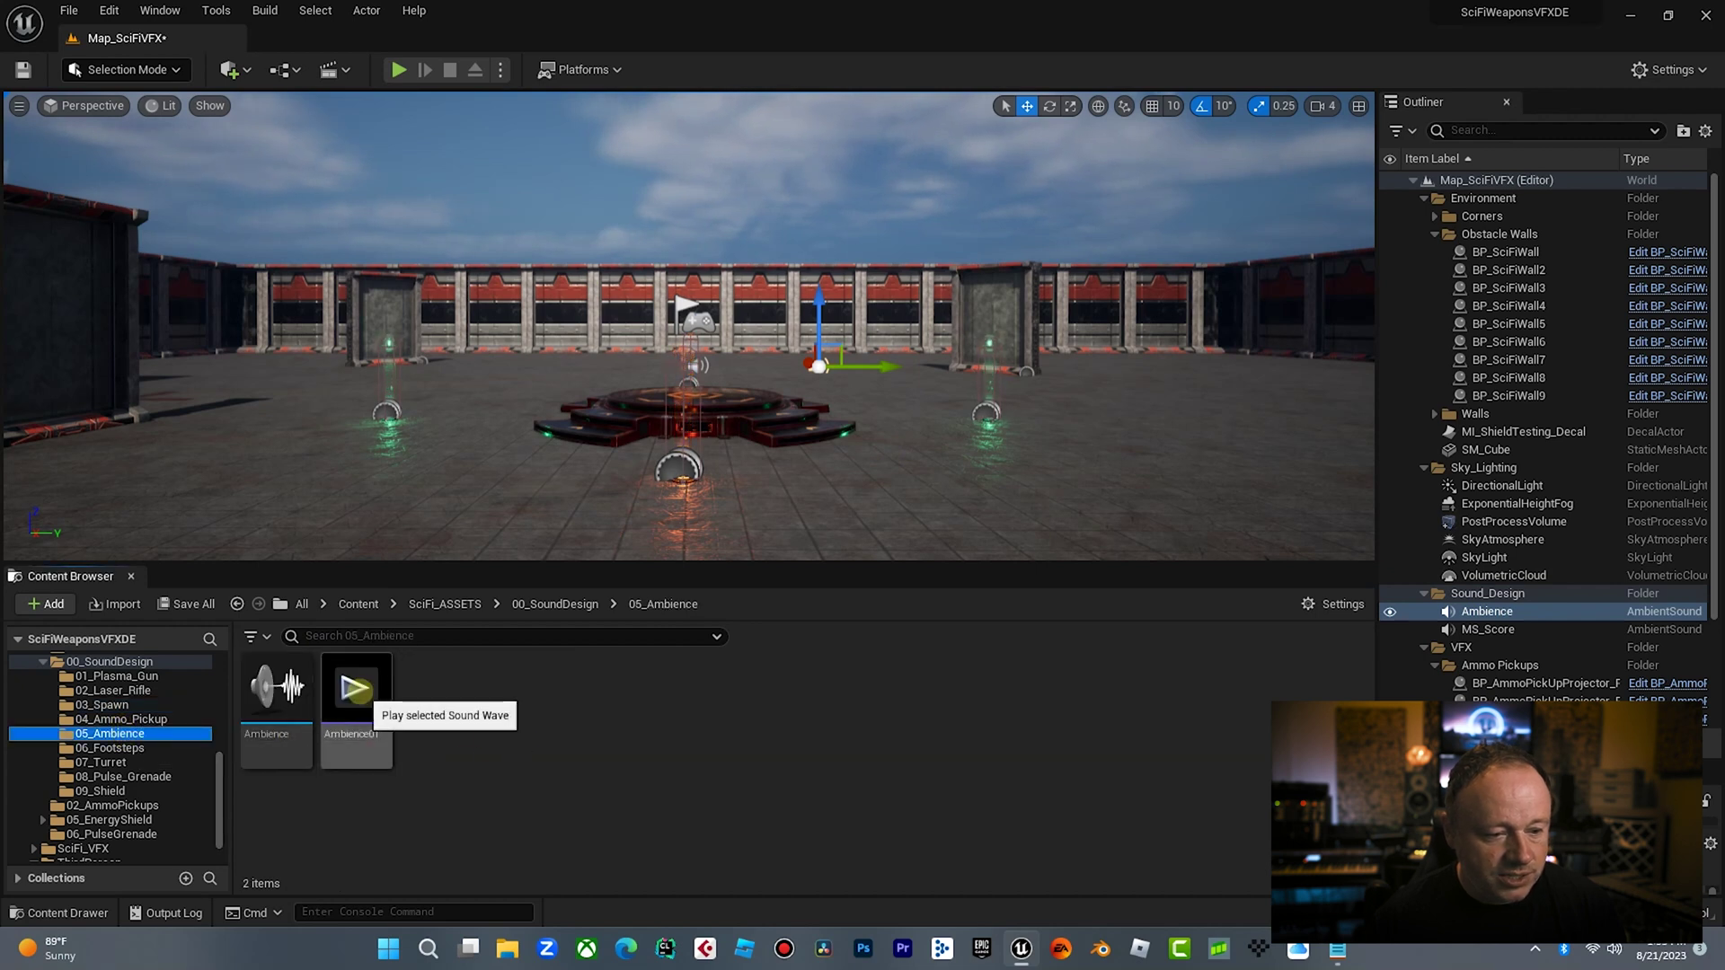
pyautogui.click(289, 687)
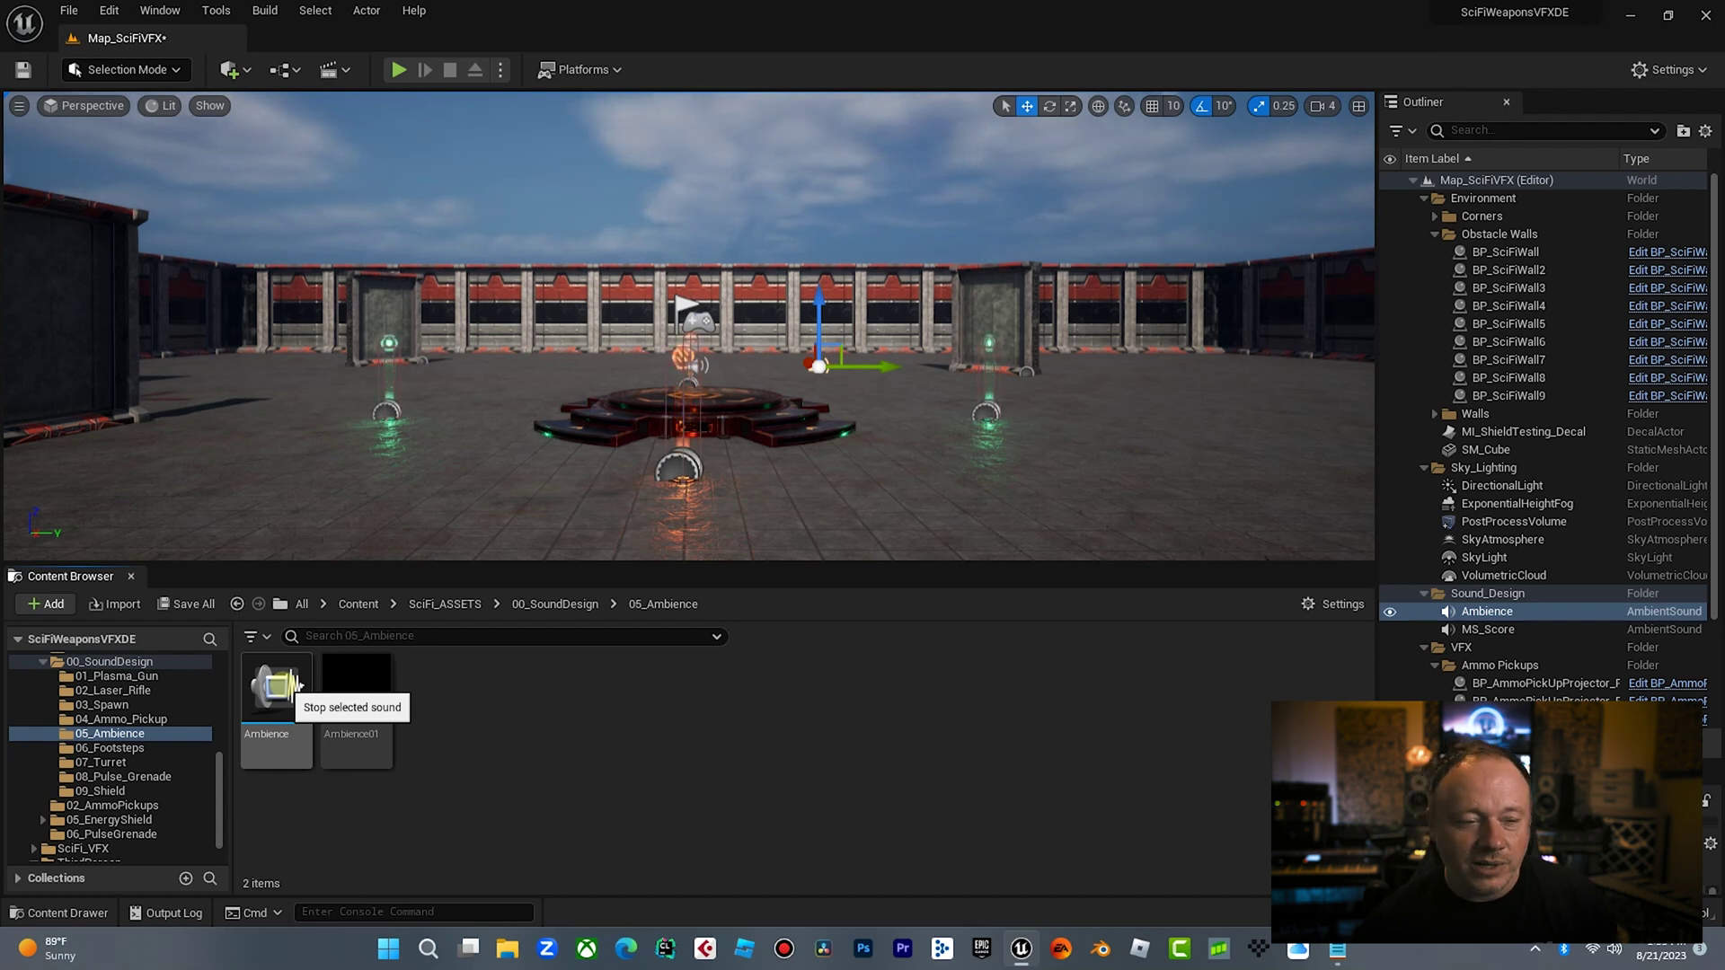
pyautogui.click(636, 711)
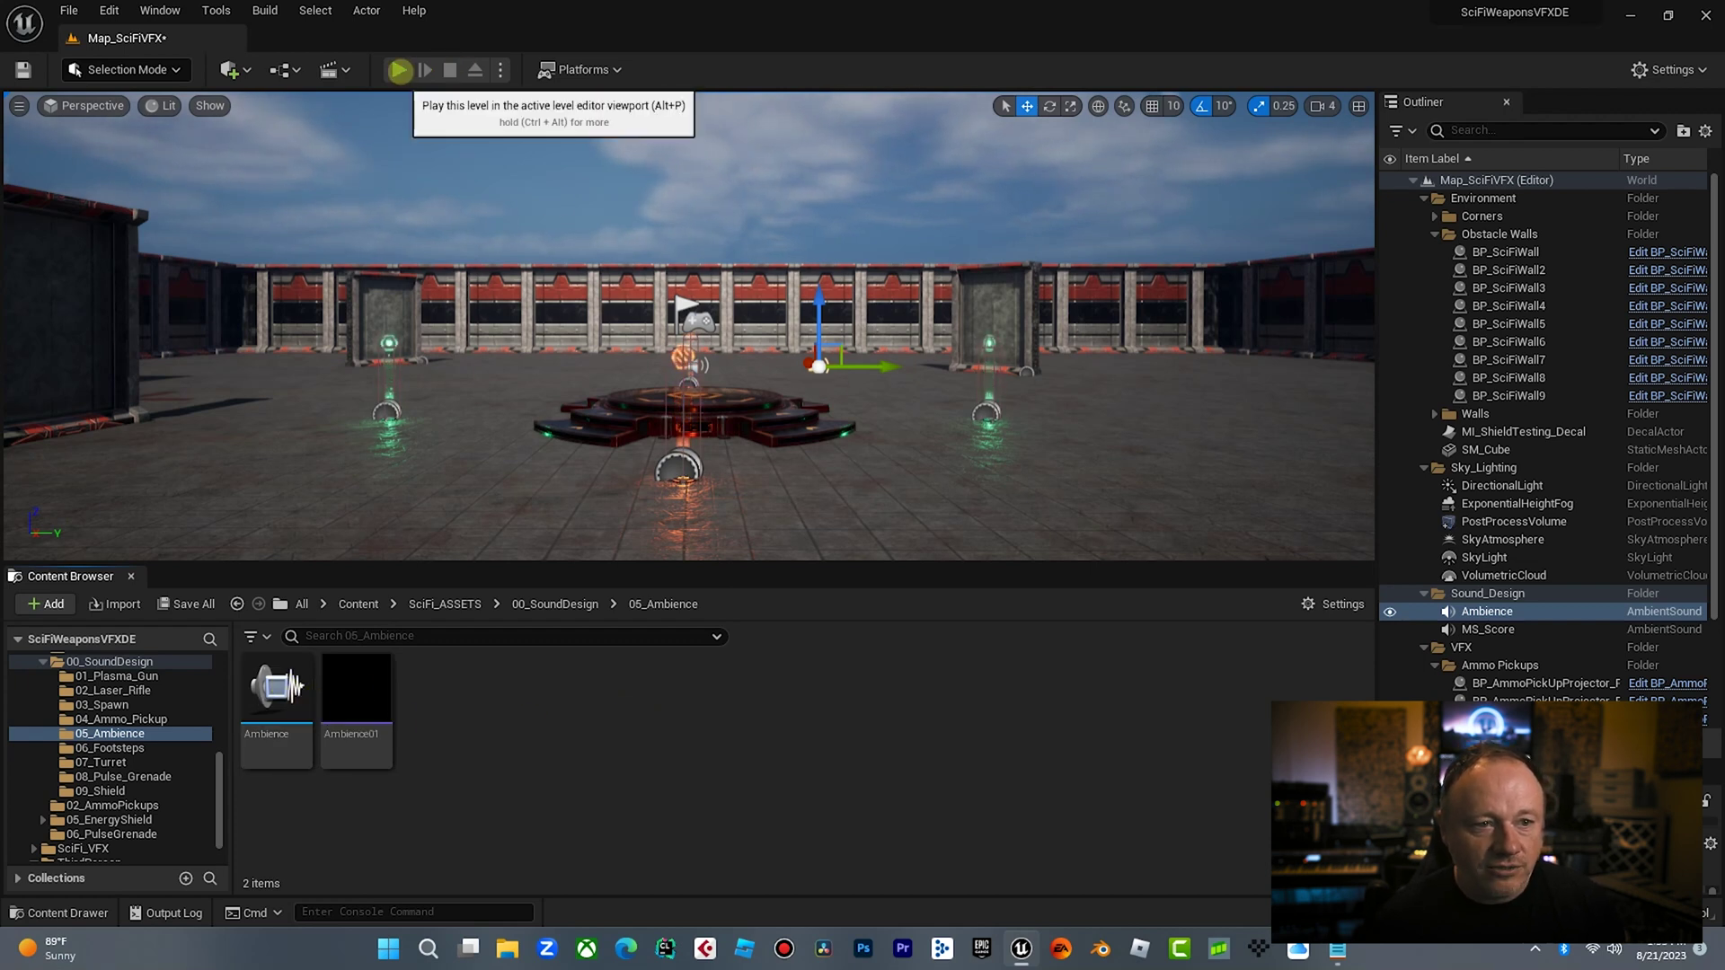
pyautogui.click(398, 69)
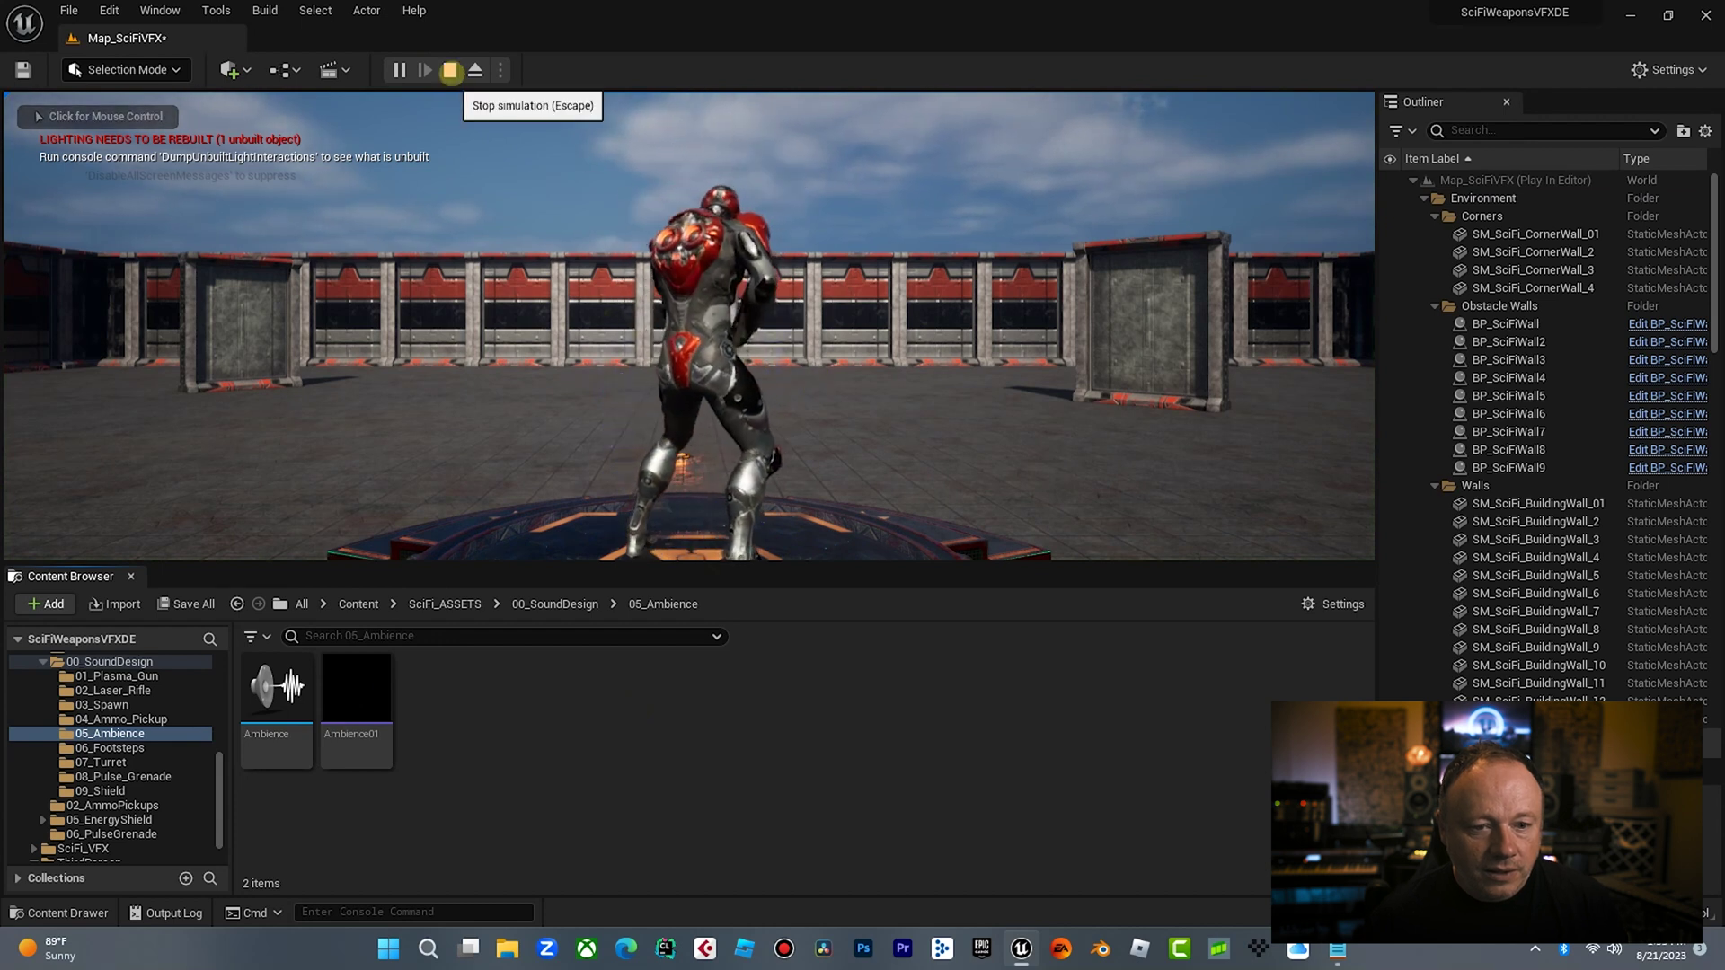
pyautogui.click(450, 70)
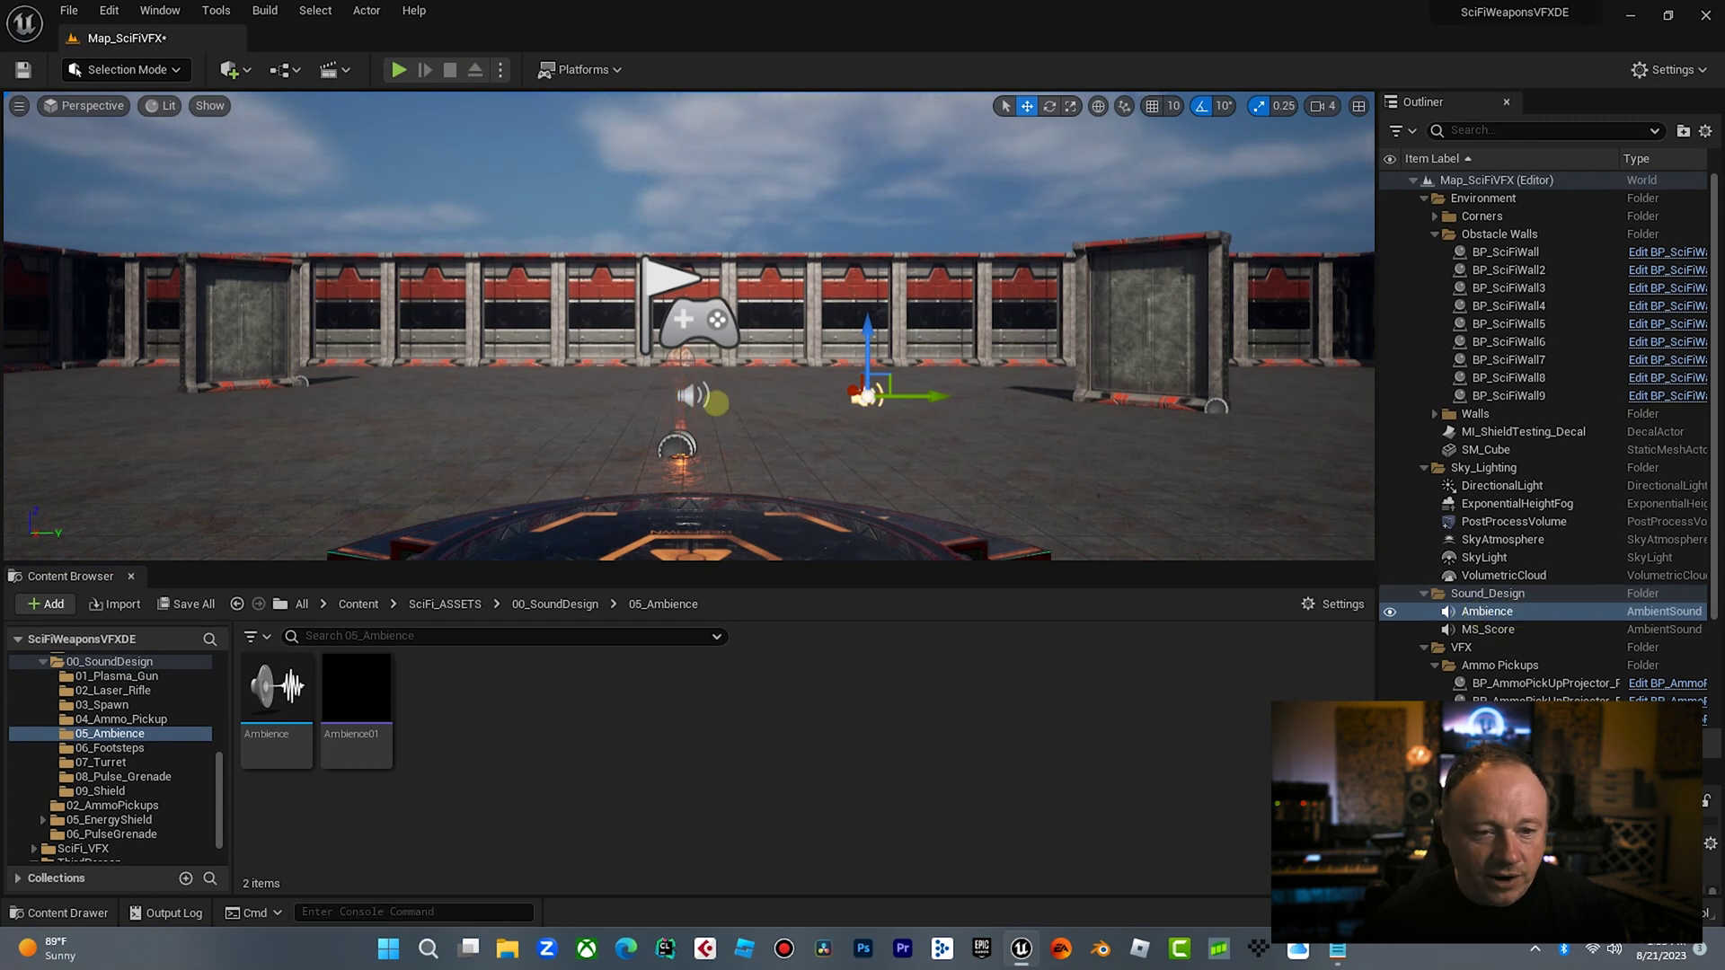
pyautogui.click(692, 395)
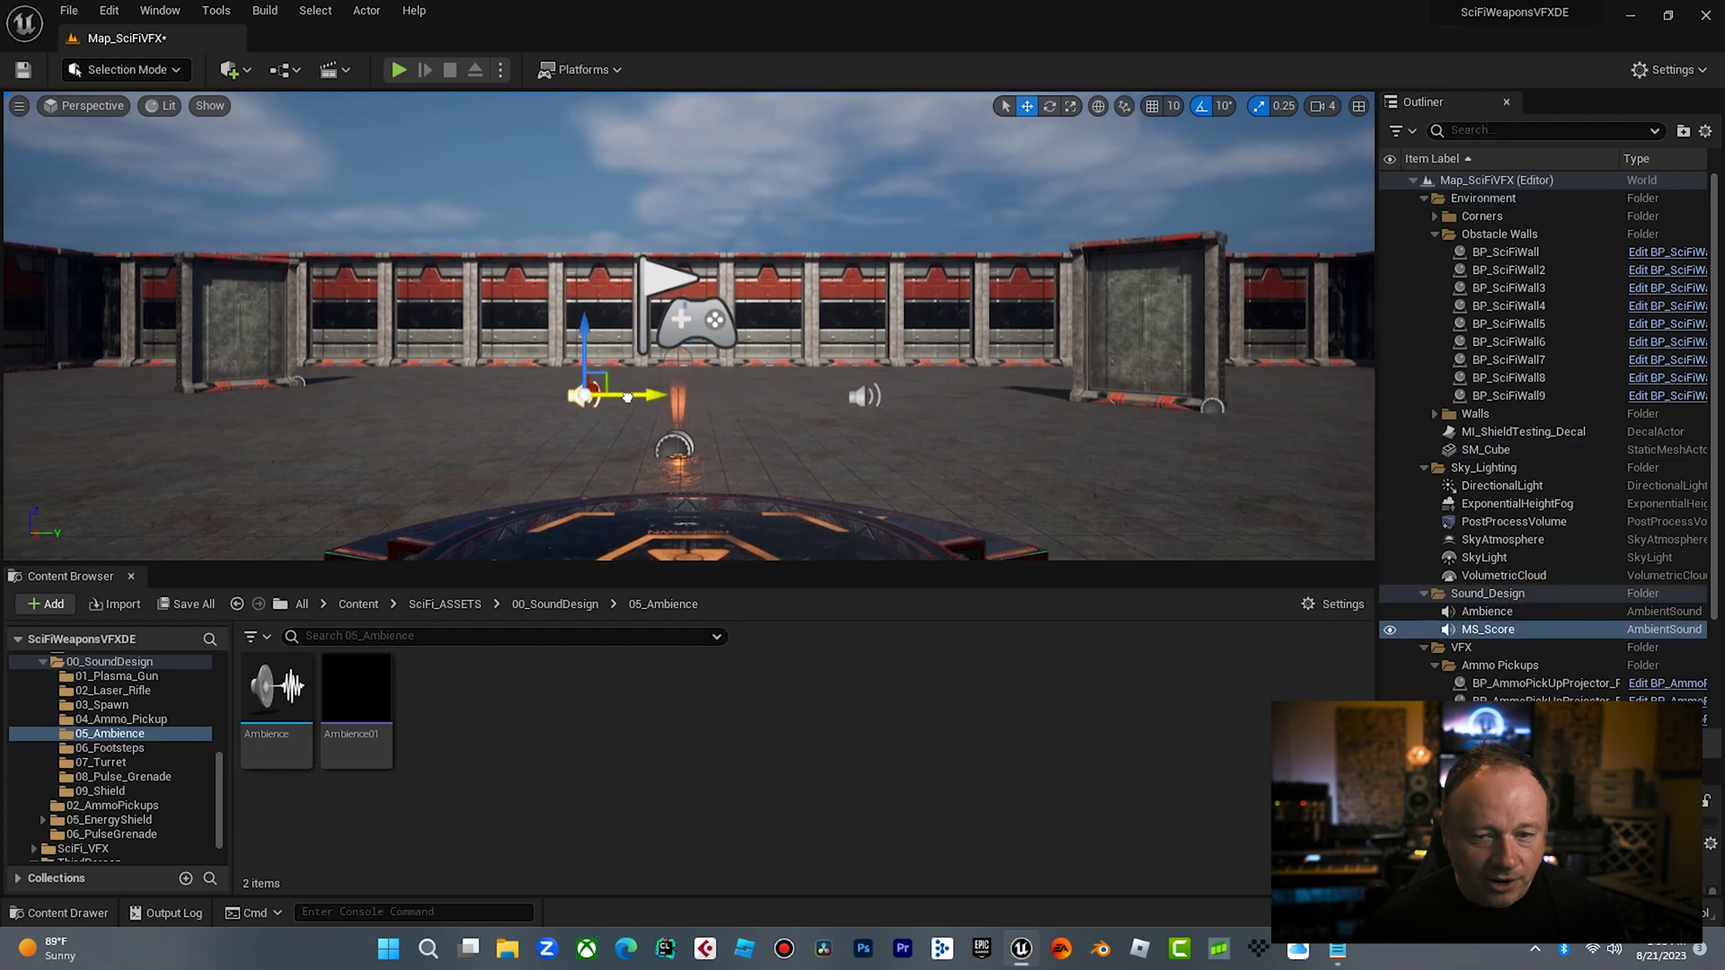
pyautogui.moveTo(622, 397); pyautogui.dragTo(611, 397)
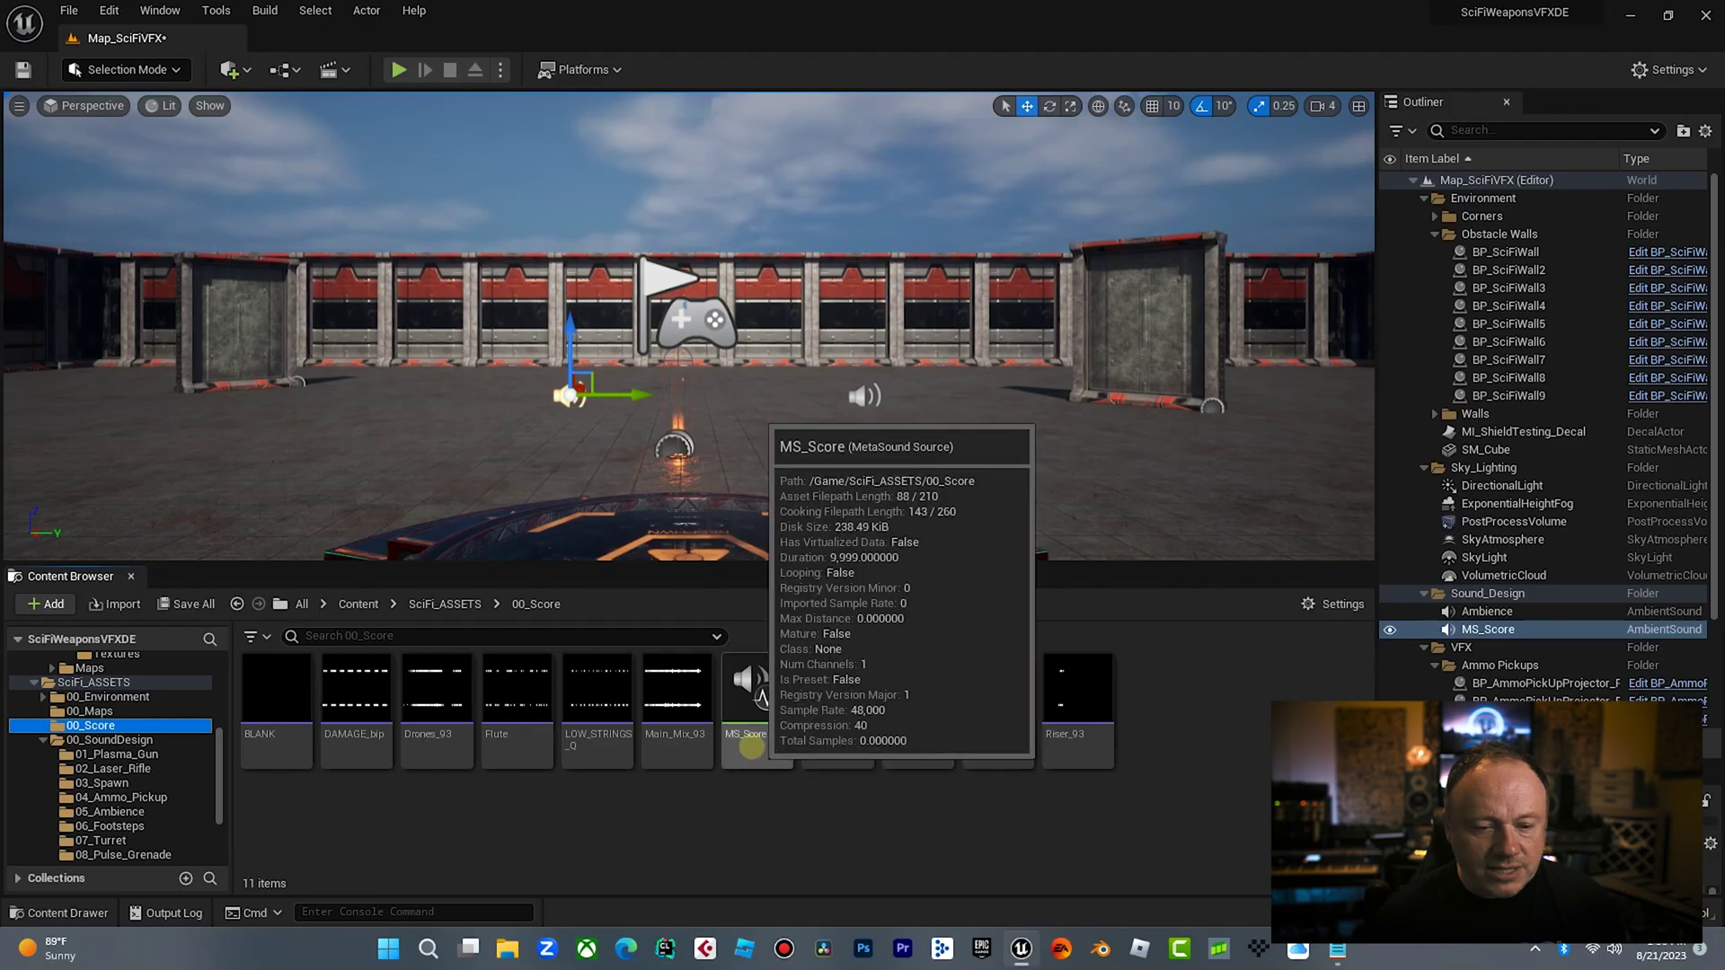
# Open MS_Score in the MetaSound editor and frame all layer groups and the mixer output
pyautogui.doubleClick(751, 746)
pyautogui.scroll(2, 481, 383)
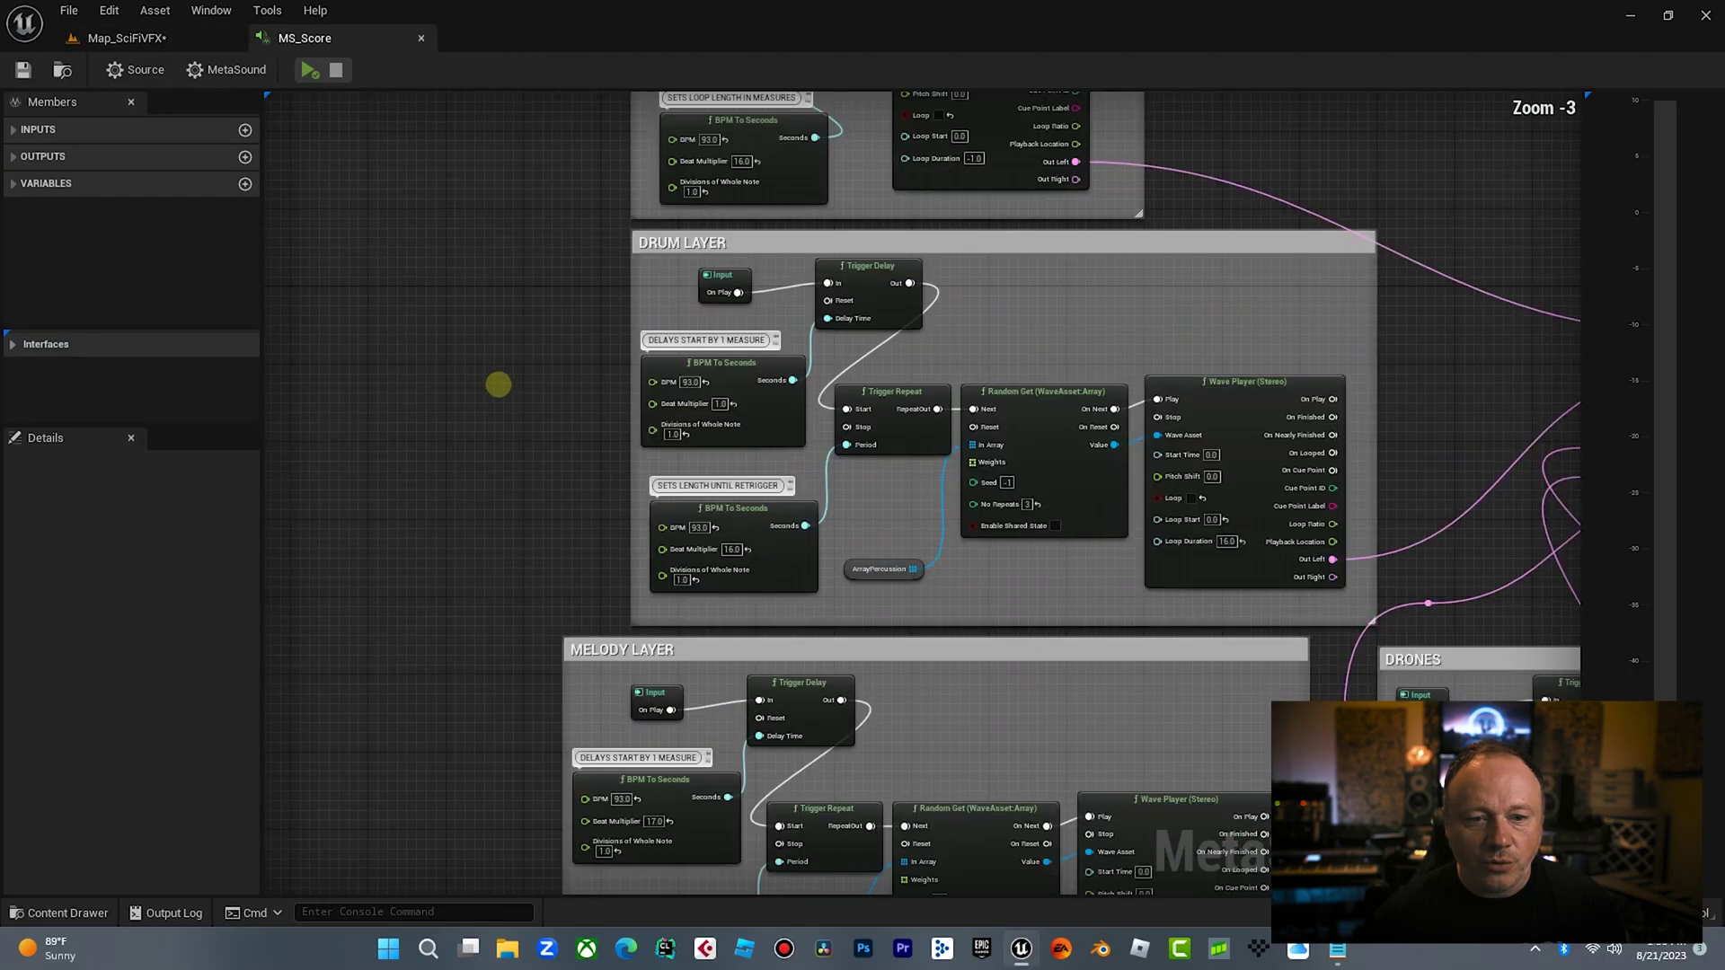
pyautogui.scroll(-1, 501, 387)
pyautogui.scroll(-1, 993, 353)
pyautogui.moveTo(1051, 359); pyautogui.dragTo(980, 344, button='right')
pyautogui.scroll(1, 982, 334)
pyautogui.scroll(-1, 1049, 277)
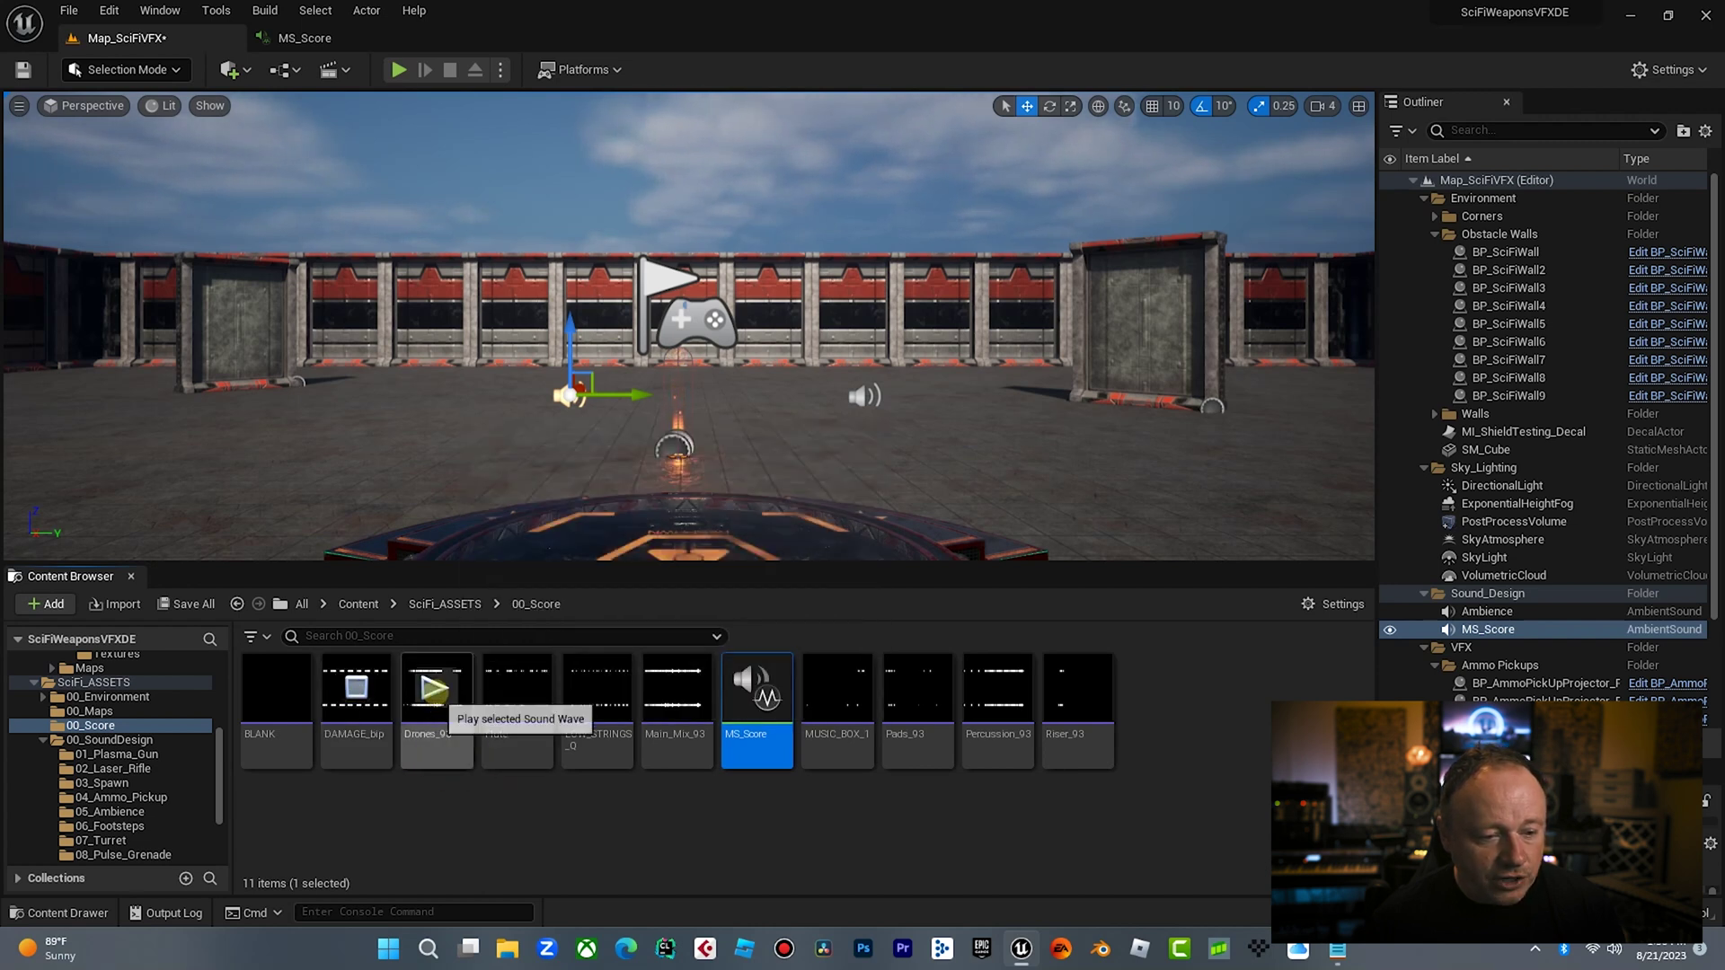
# Preview Drones_93, Flute, LOW_STRINGS and Main_Mix_93 one after another, stopping each loop
pyautogui.click(434, 688)
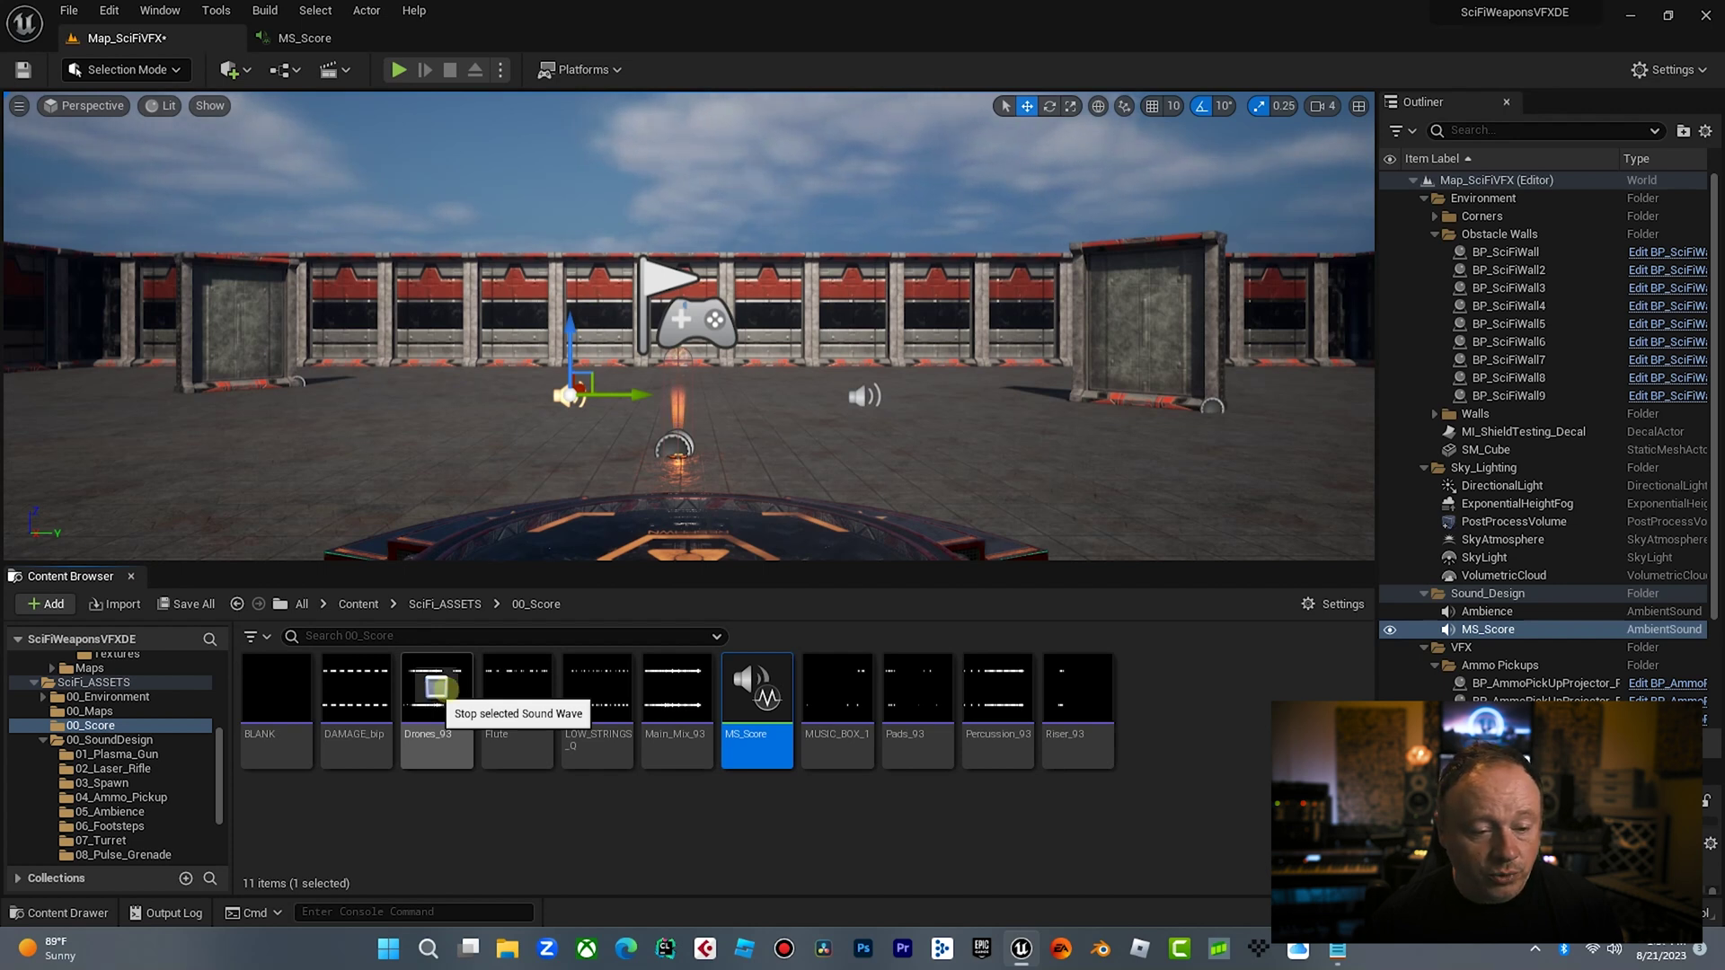
pyautogui.click(510, 688)
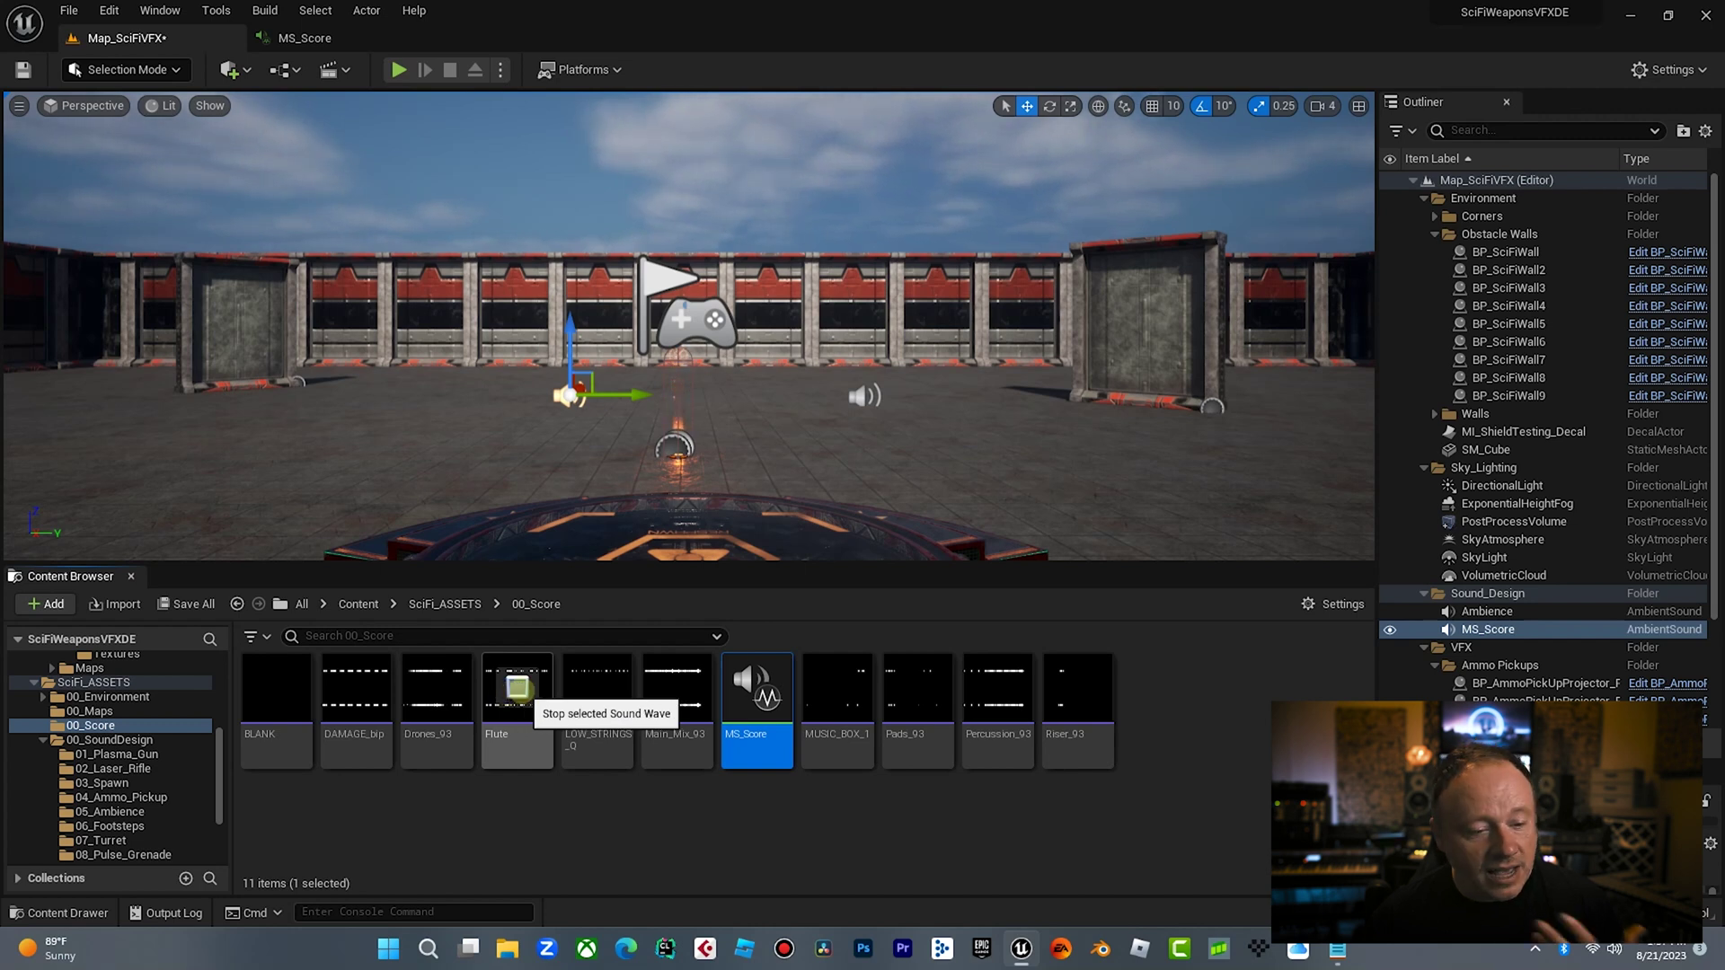
pyautogui.click(518, 688)
pyautogui.moveTo(594, 688)
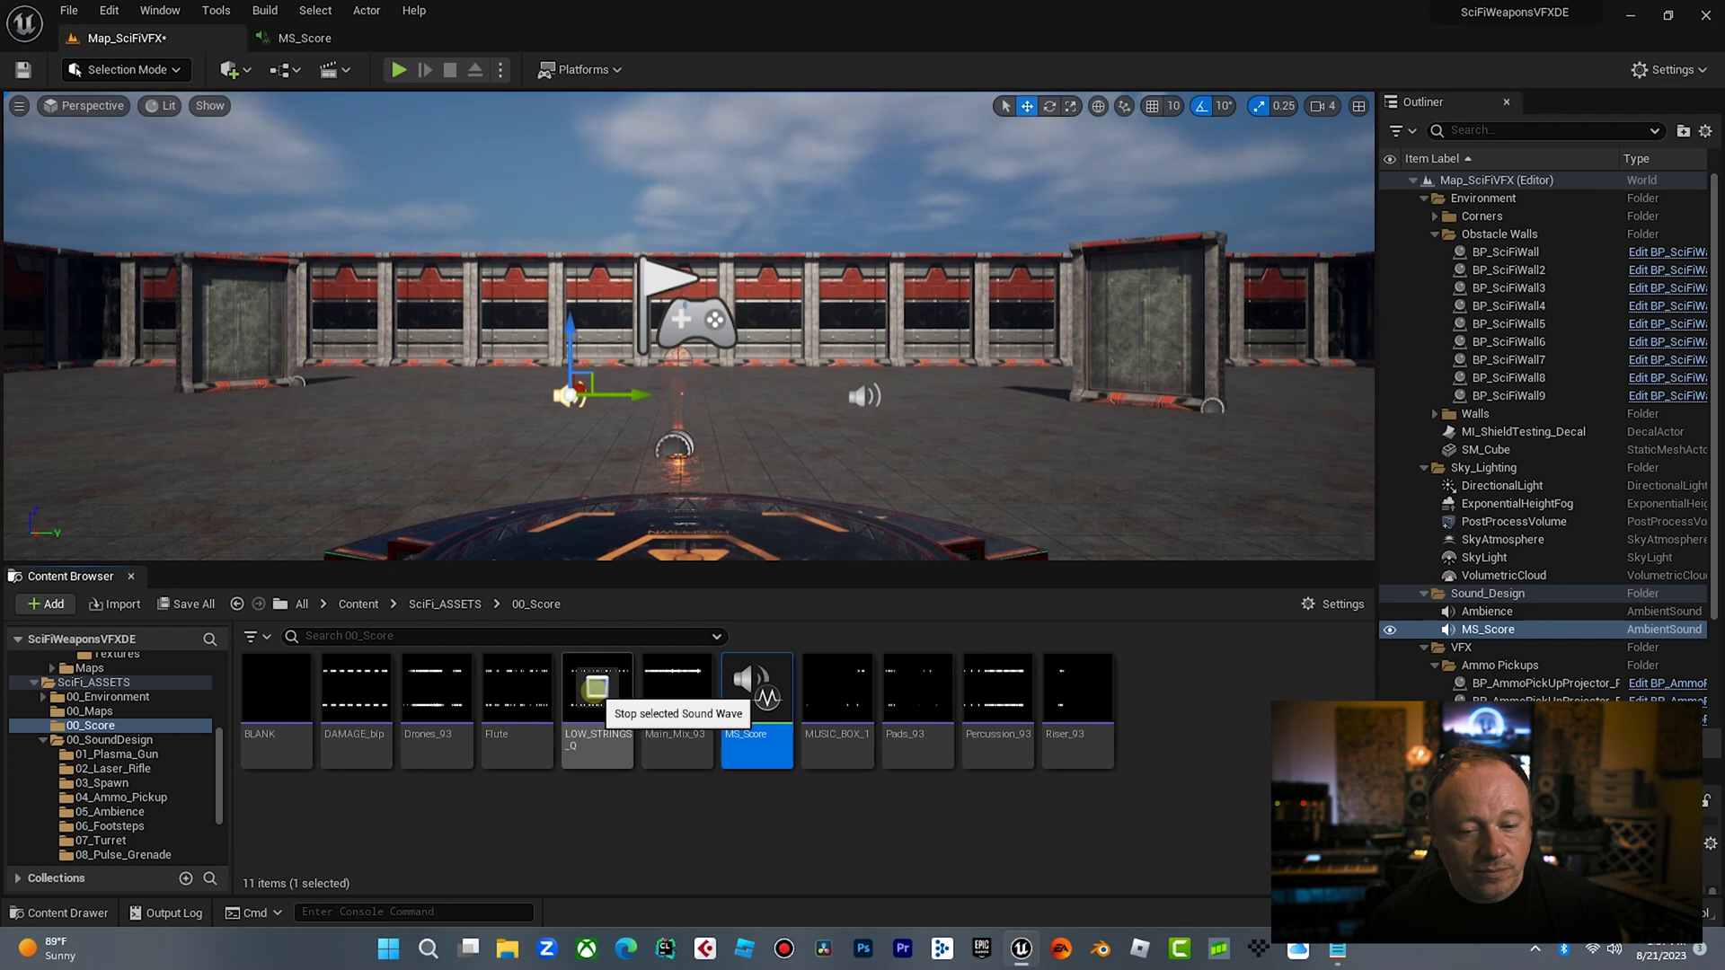
pyautogui.click(595, 688)
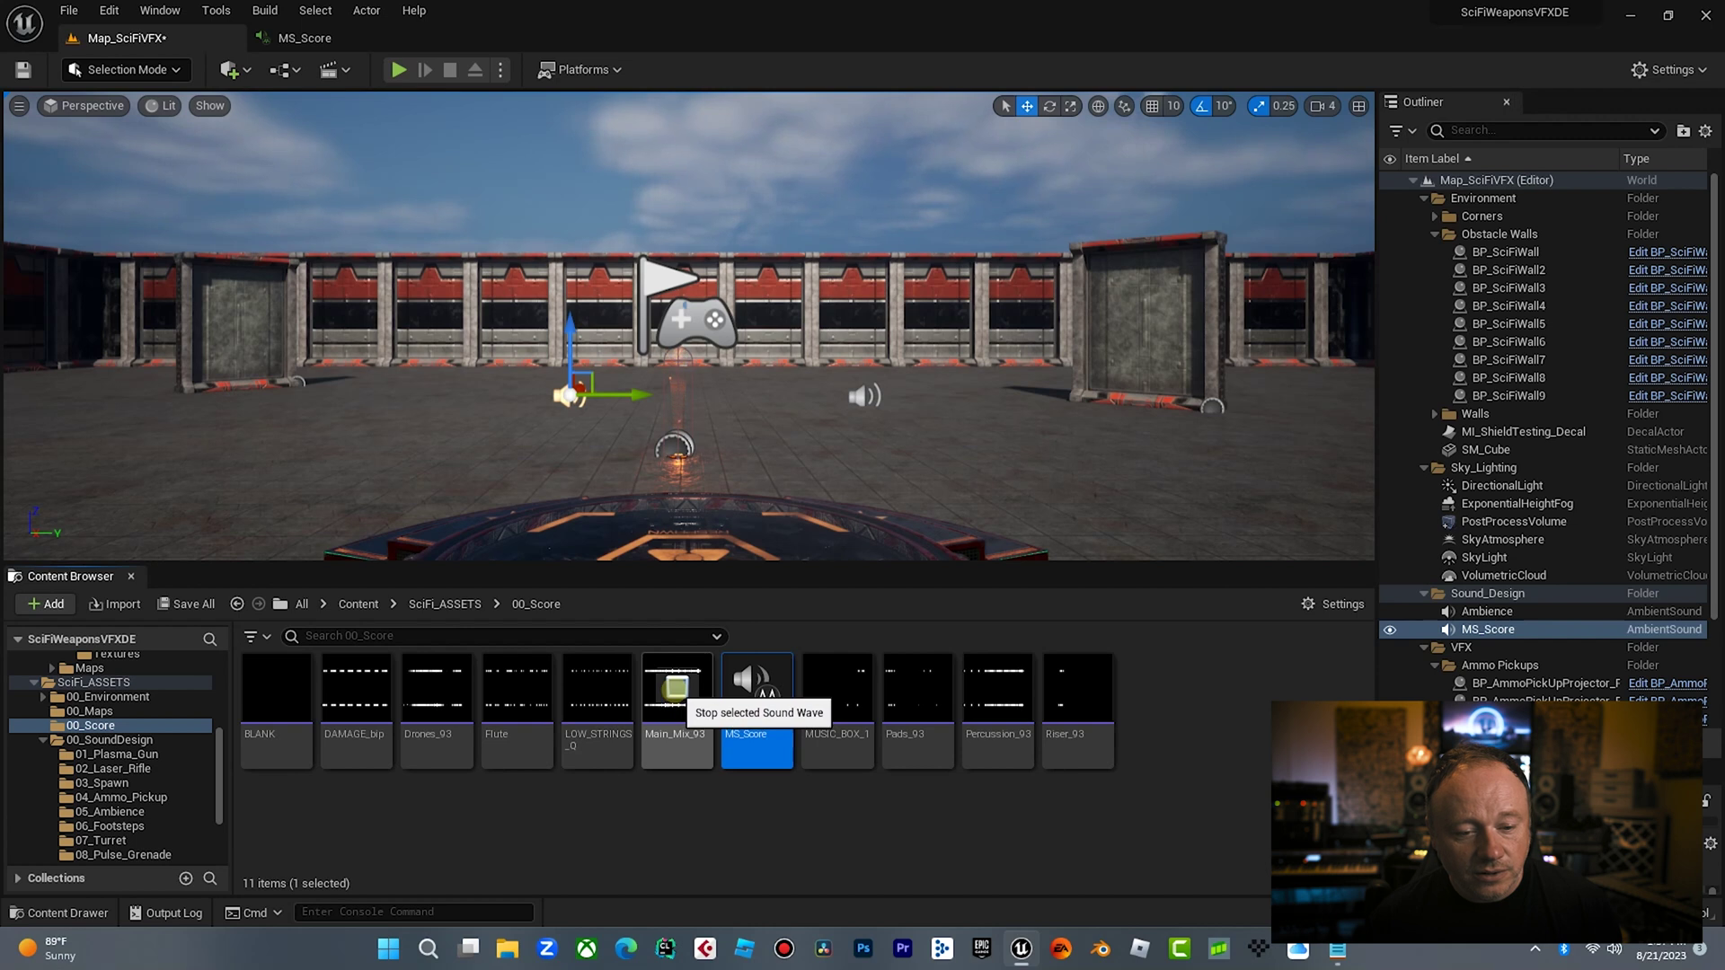
pyautogui.click(675, 688)
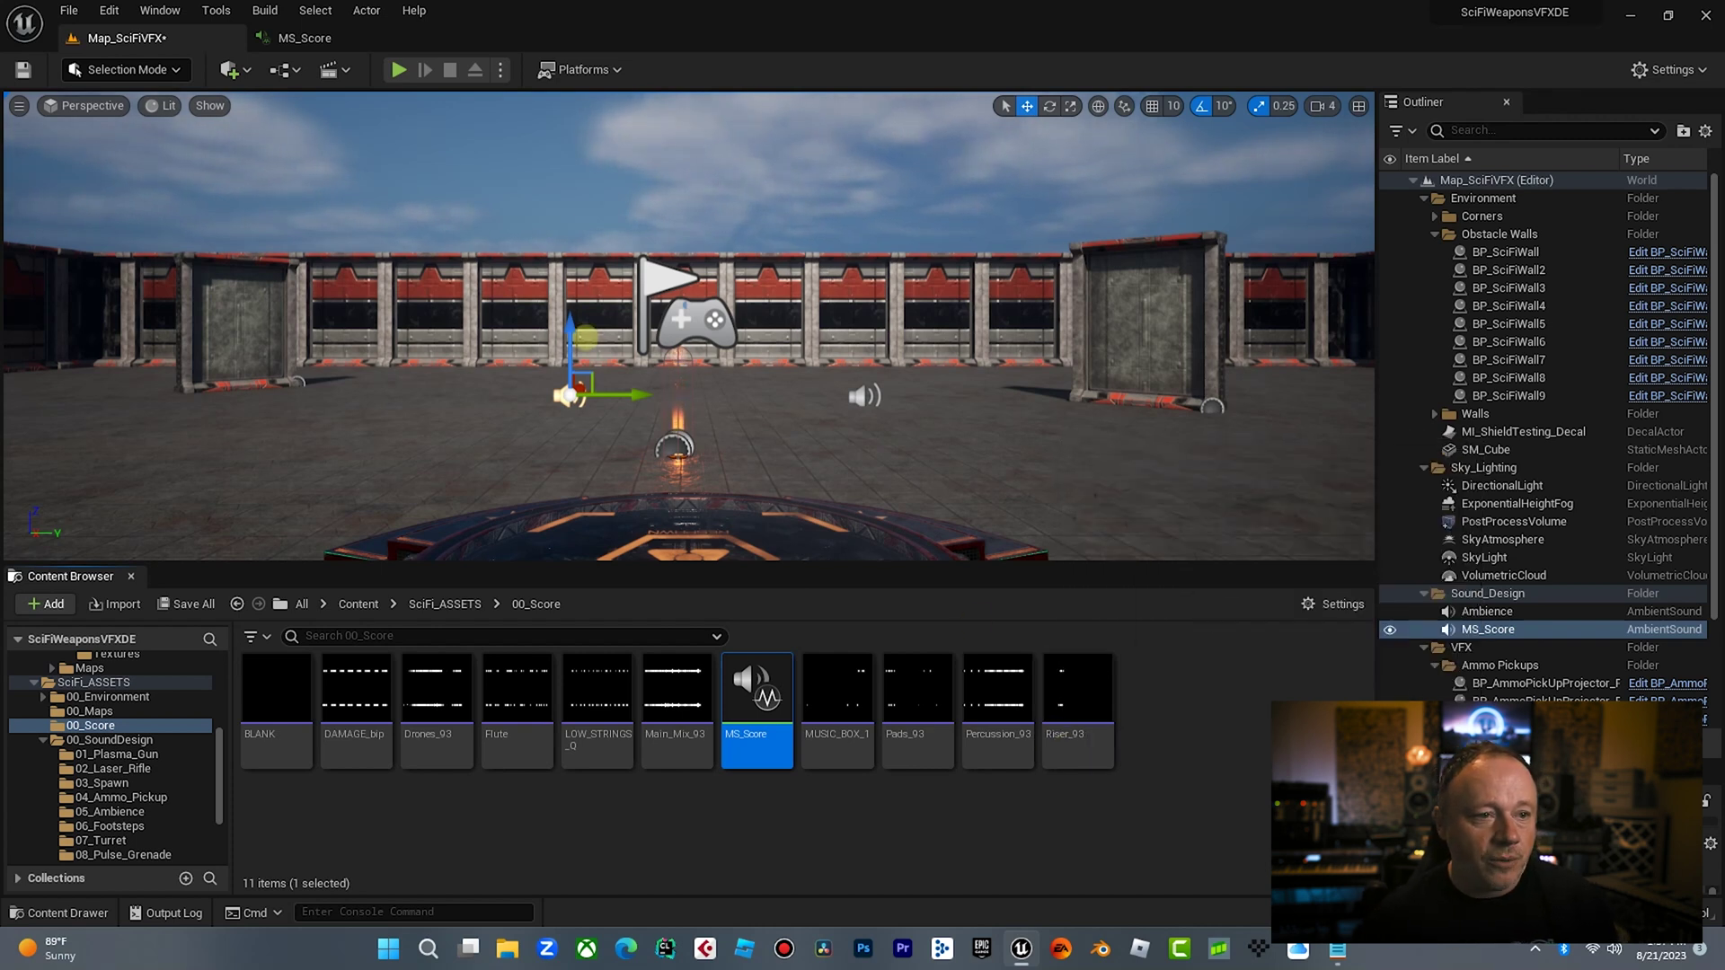
# Play the level full-screen, running and dodging the character with the arrow keys while firing
pyautogui.click(400, 70)
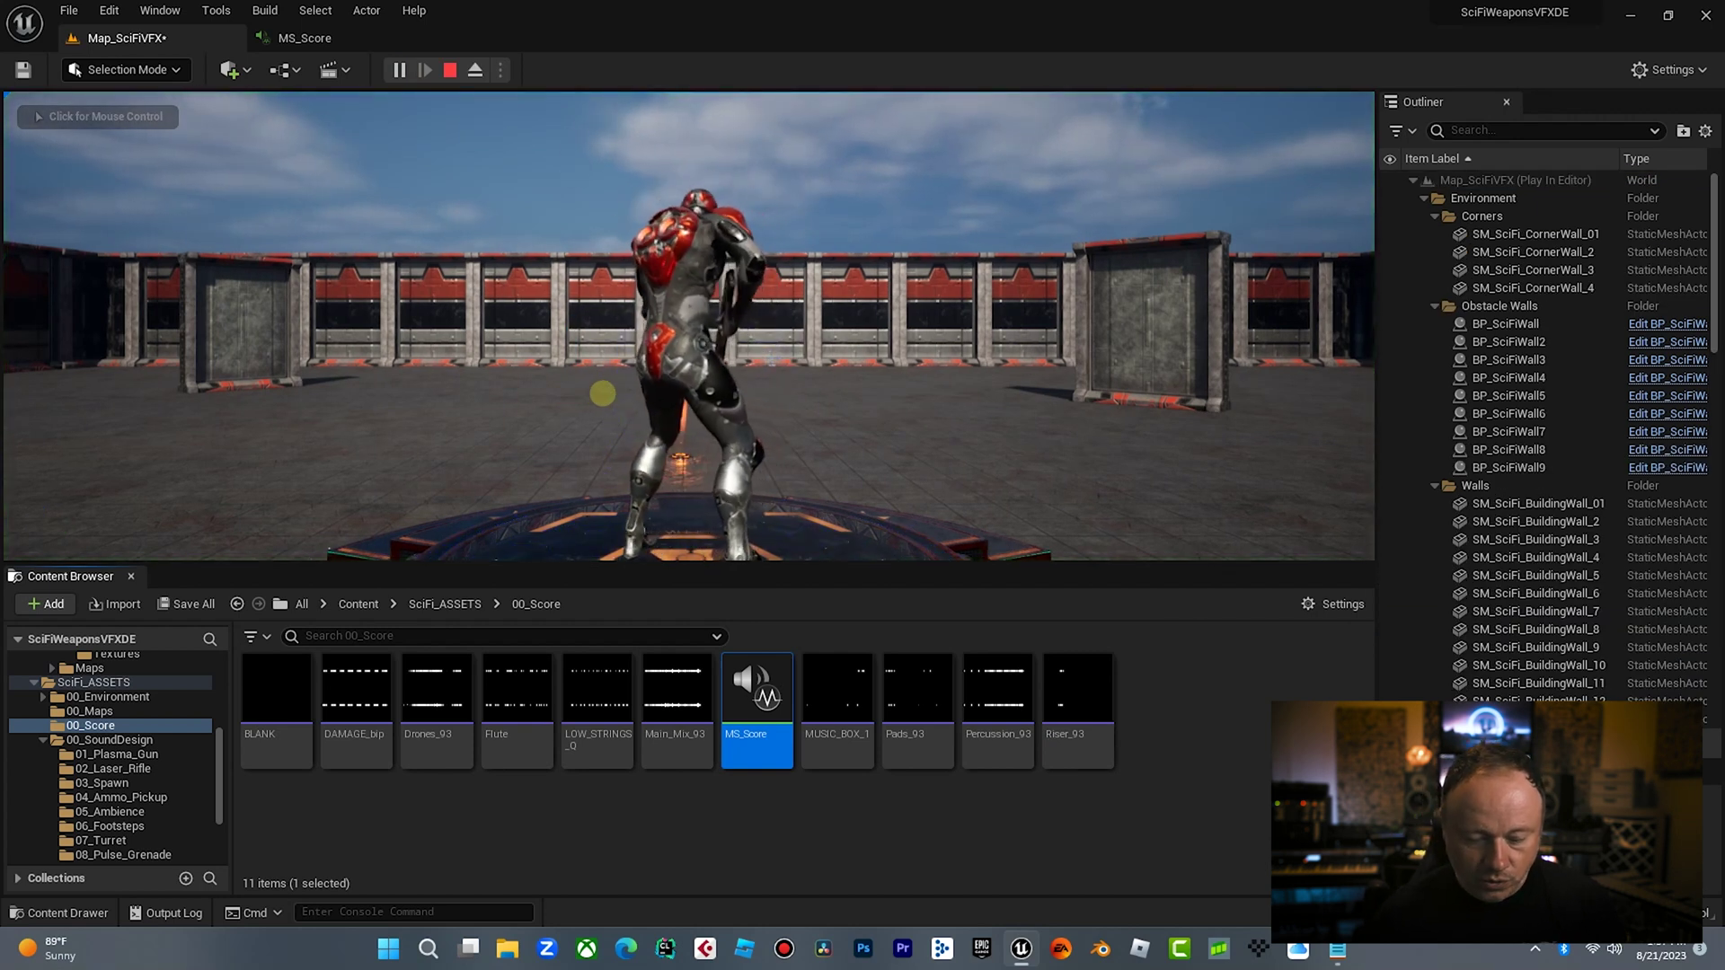
pyautogui.press('F11')
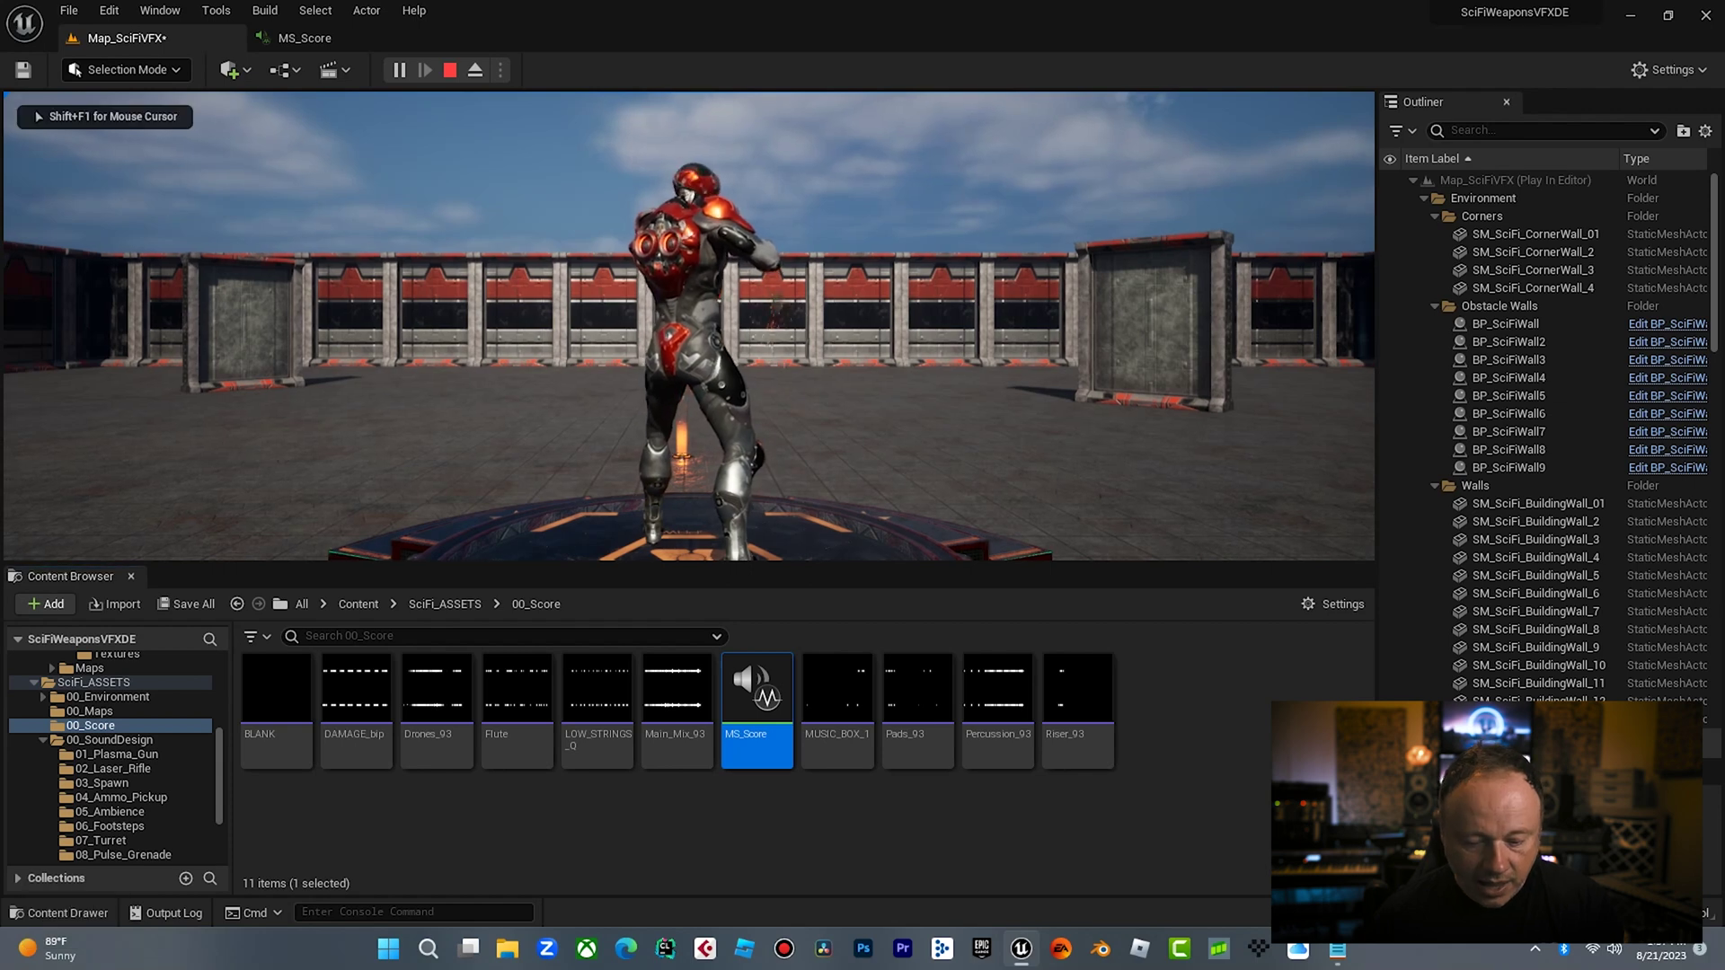
pyautogui.press('F11')
pyautogui.press('Up')
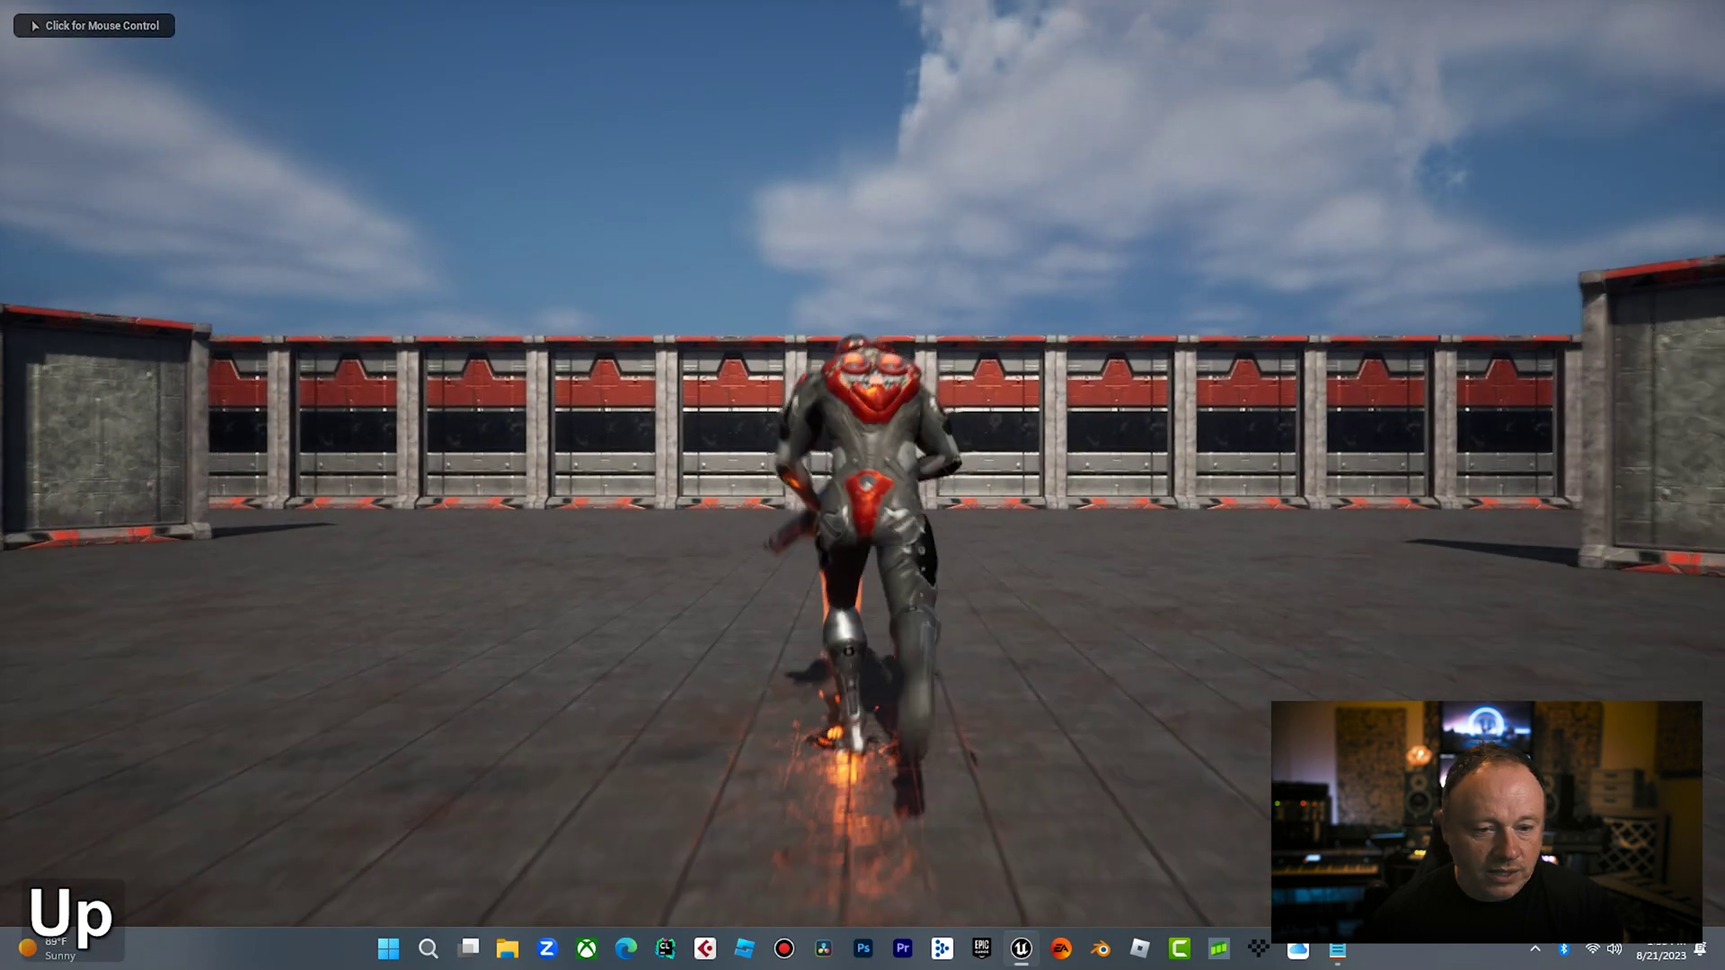
pyautogui.click(862, 485)
pyautogui.press('Up')
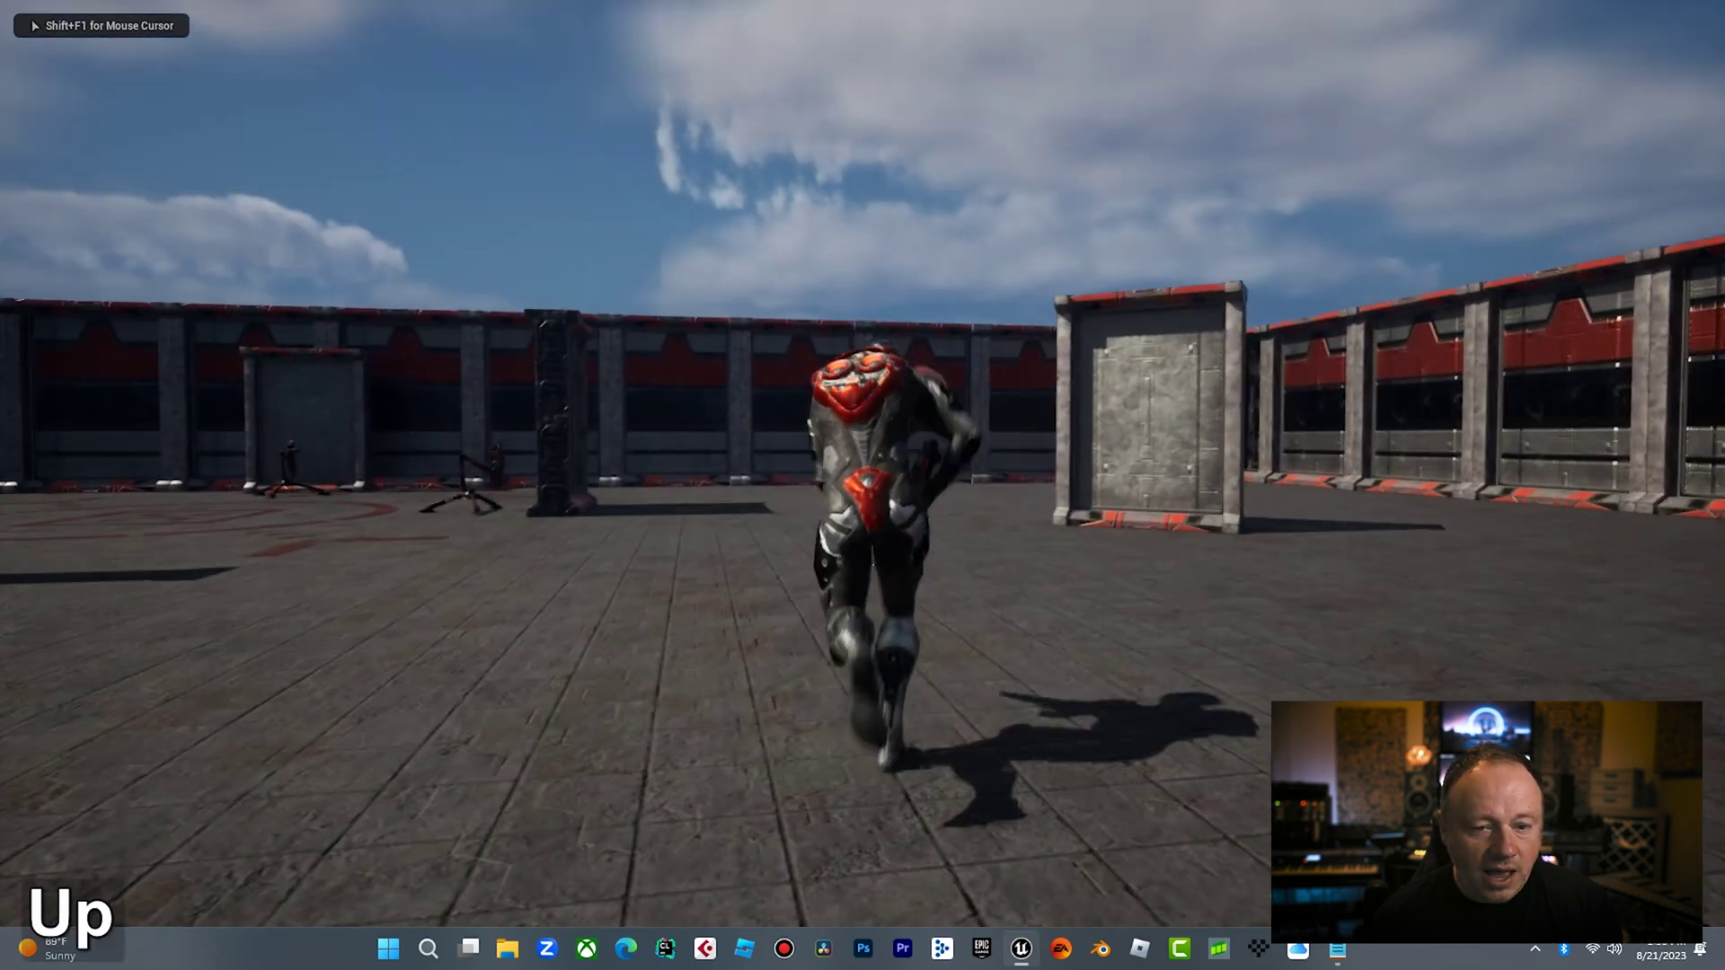
pyautogui.press('Down')
pyautogui.press('Right')
pyautogui.press('Down')
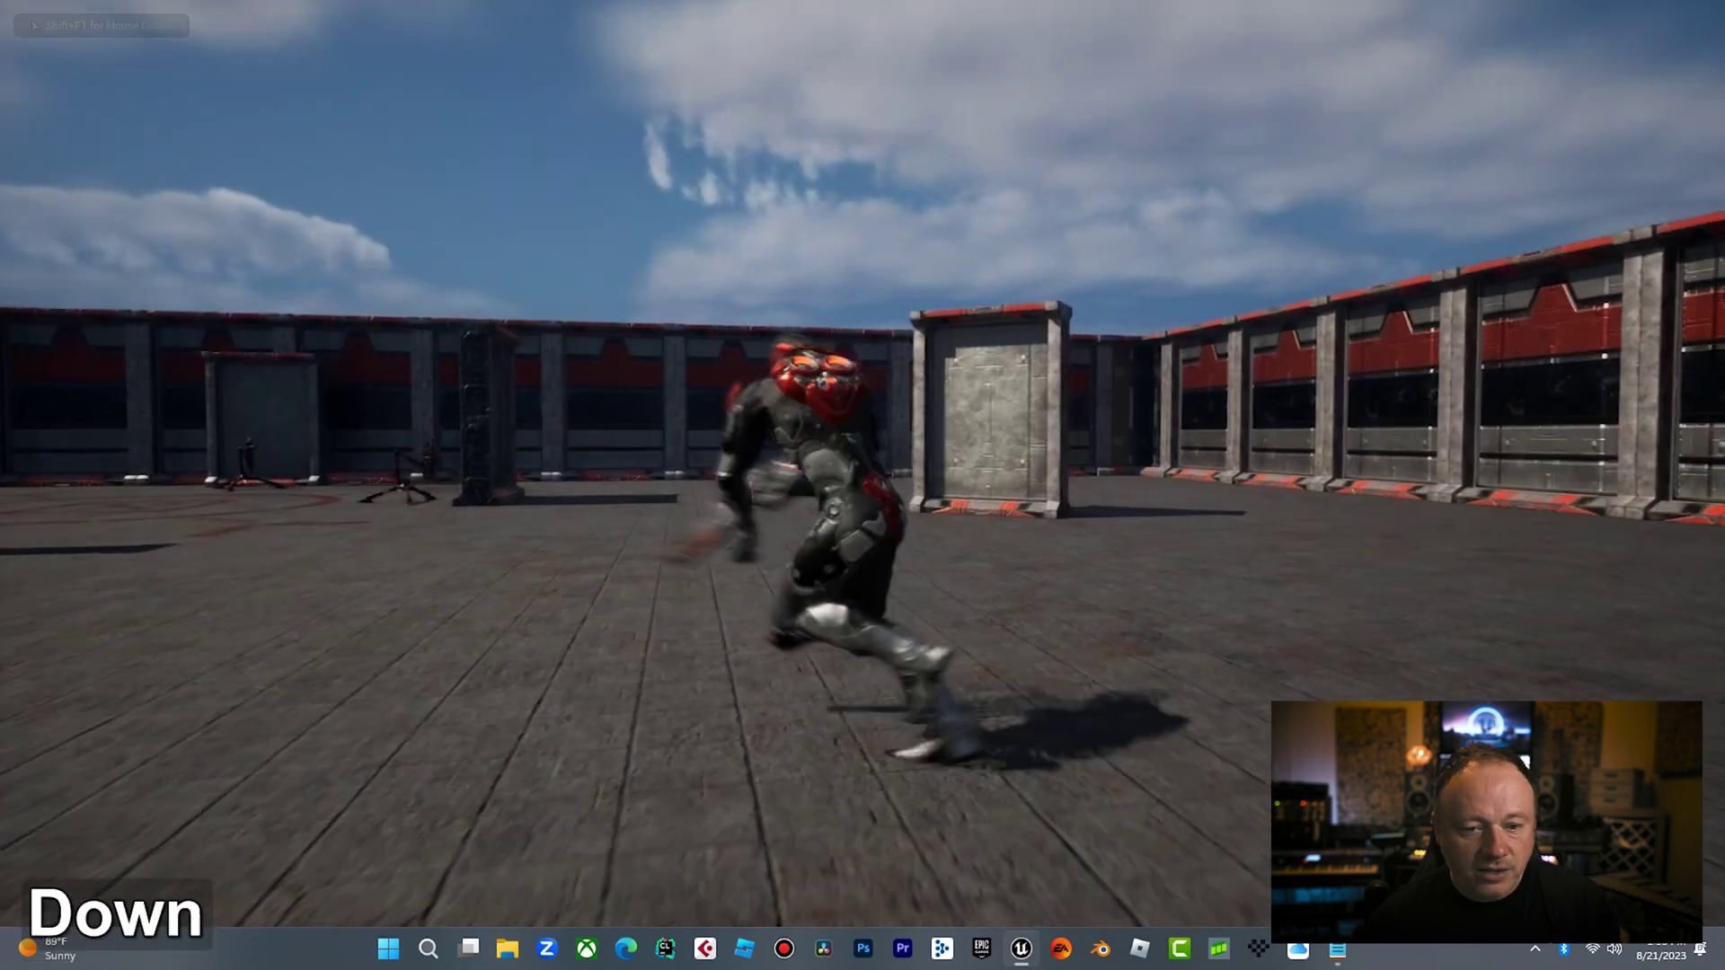
pyautogui.press('Left')
pyautogui.press('Up')
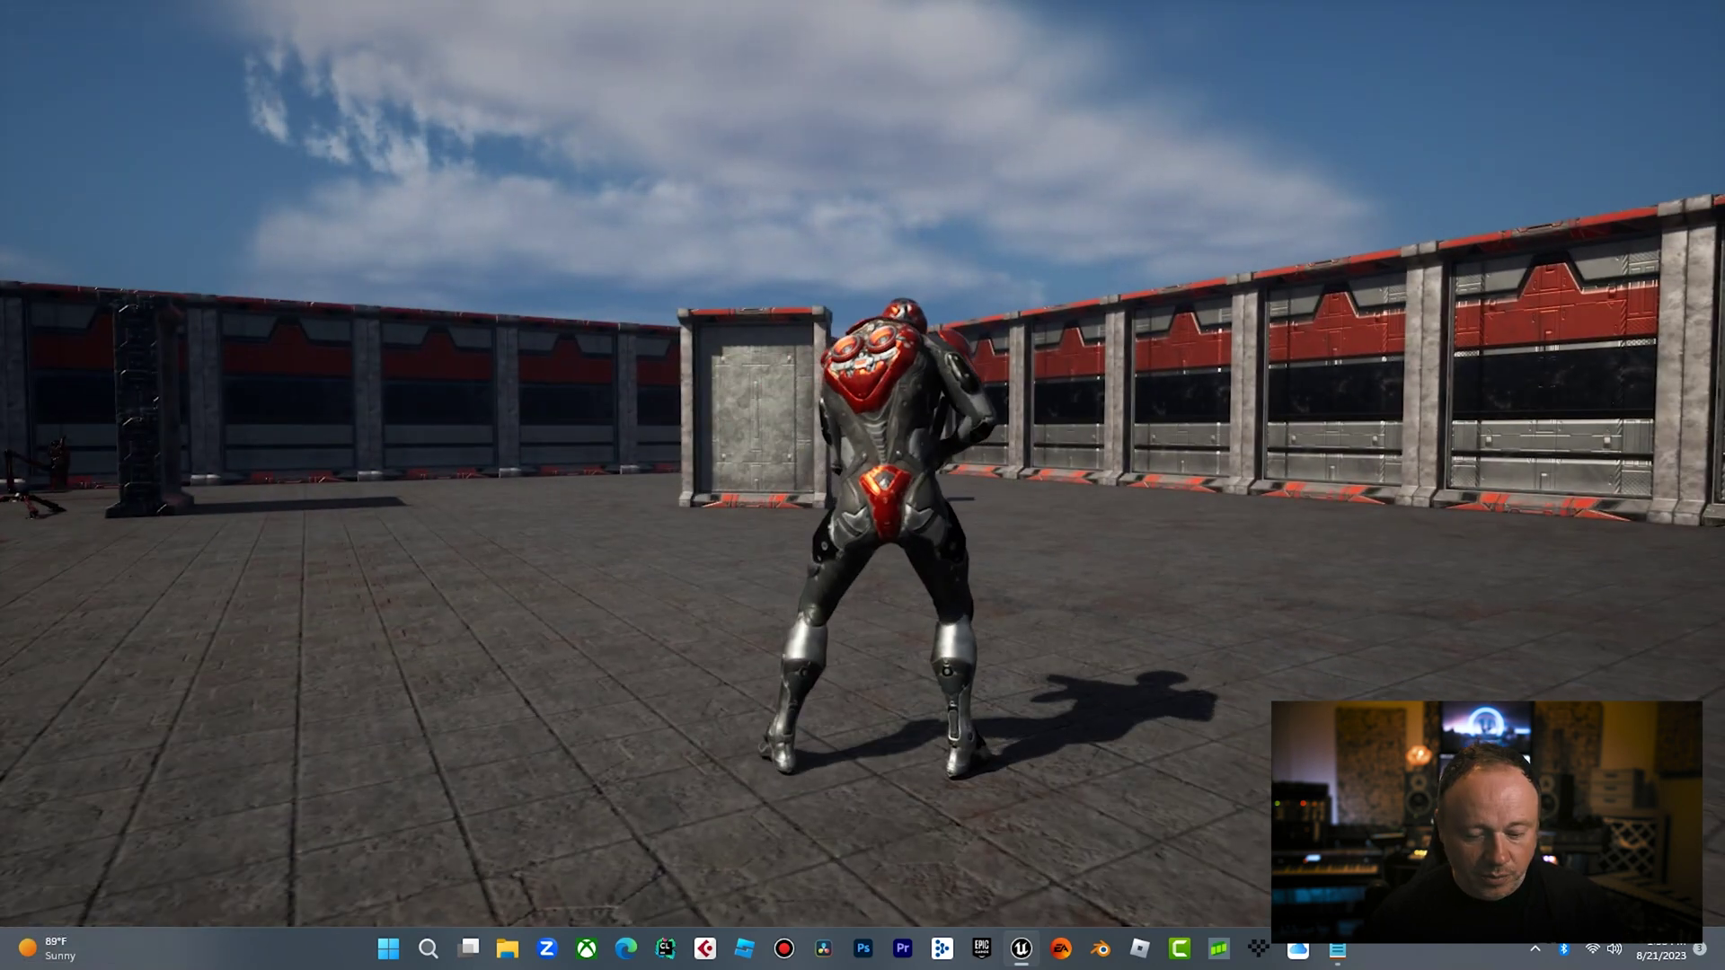
# End the play session, exit full screen, and dismiss the blueprint error log
pyautogui.press('Escape')
pyautogui.press('F11')
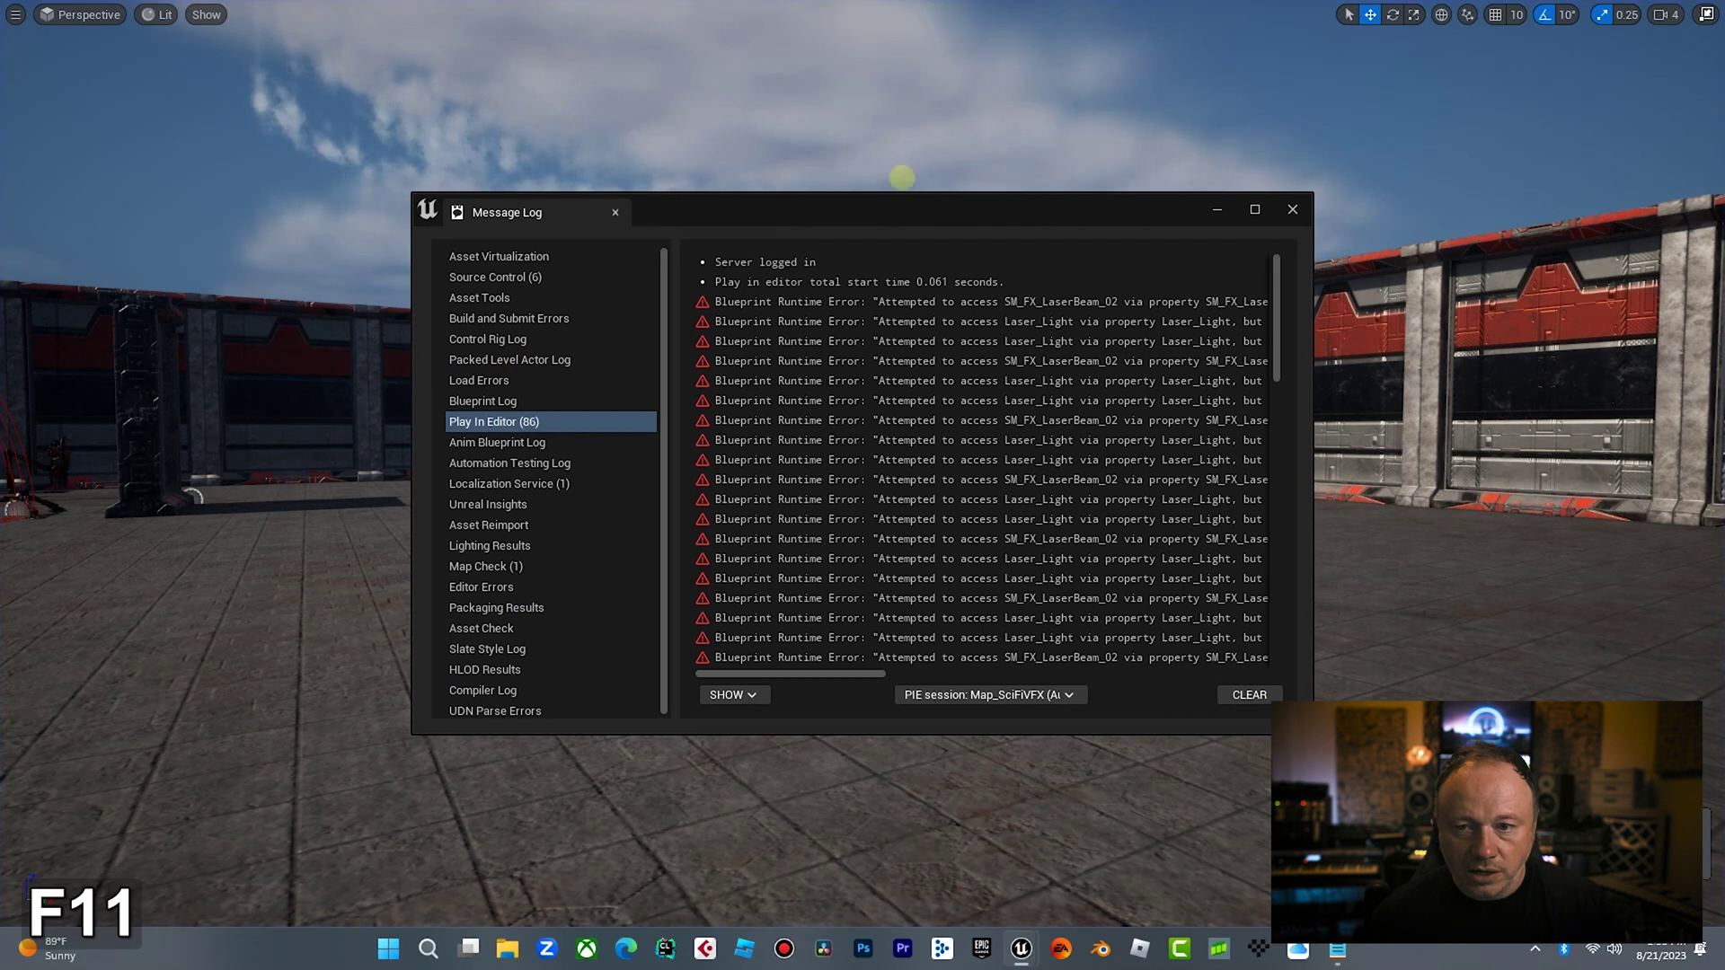
pyautogui.click(1292, 210)
# Restore the editor layout and frame MS_Score's RISER, DRUM and melody layers
pyautogui.press('F11')
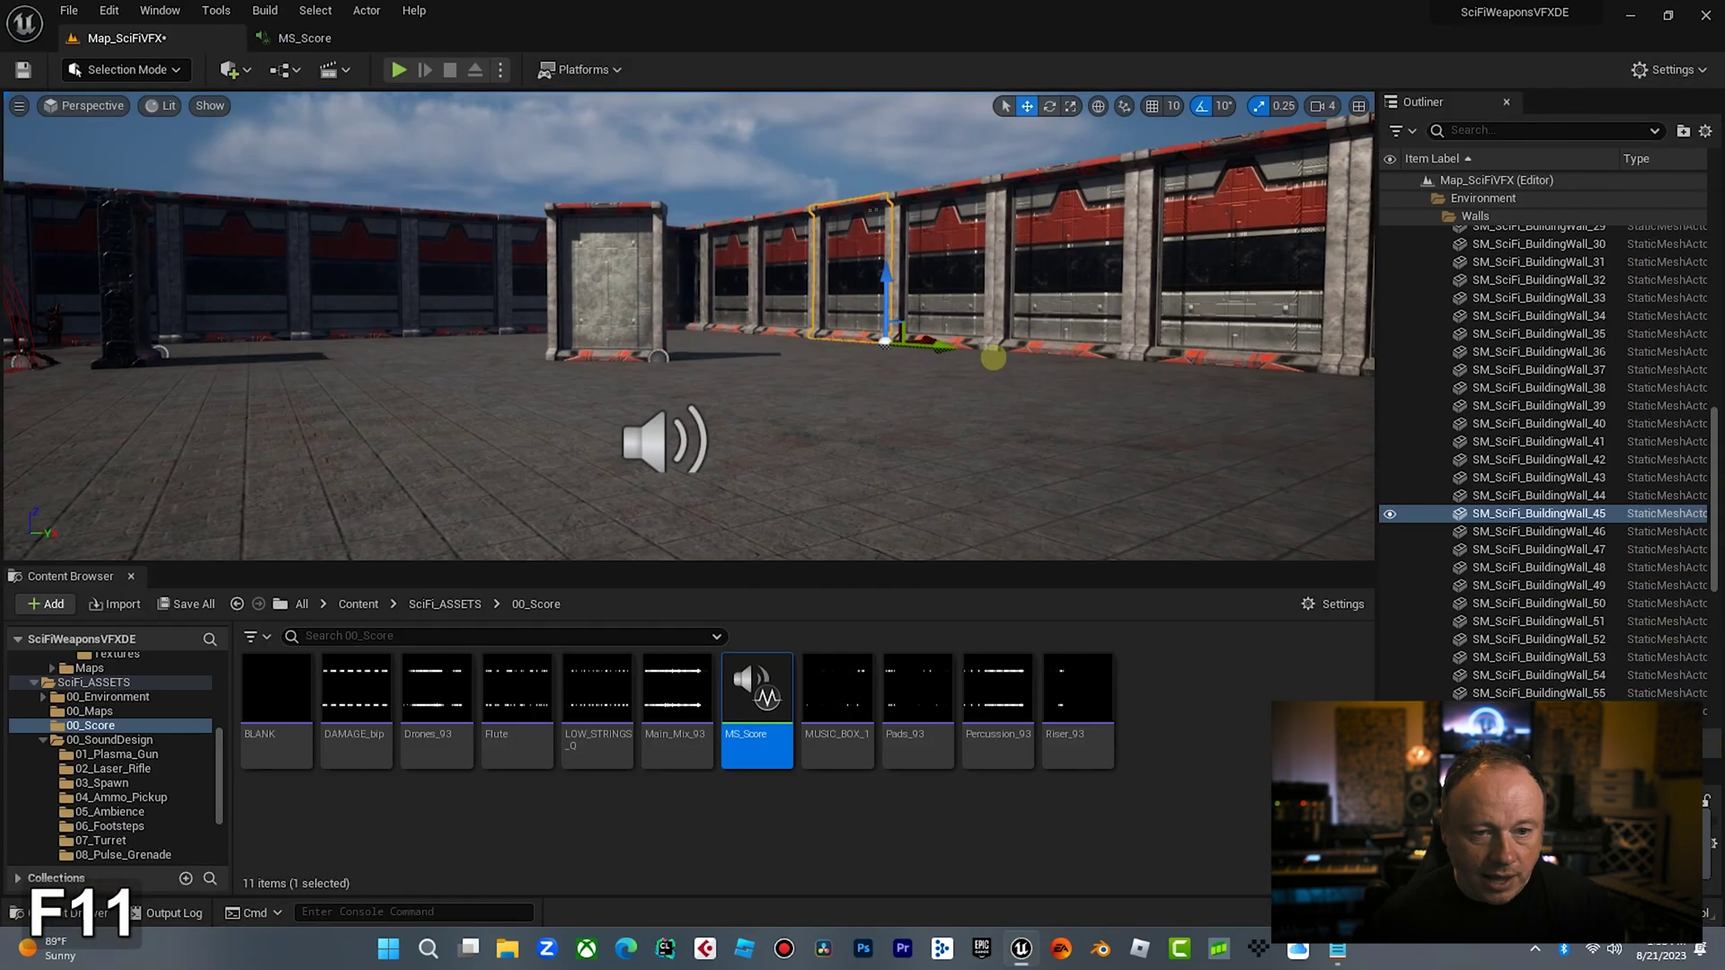
pyautogui.click(296, 38)
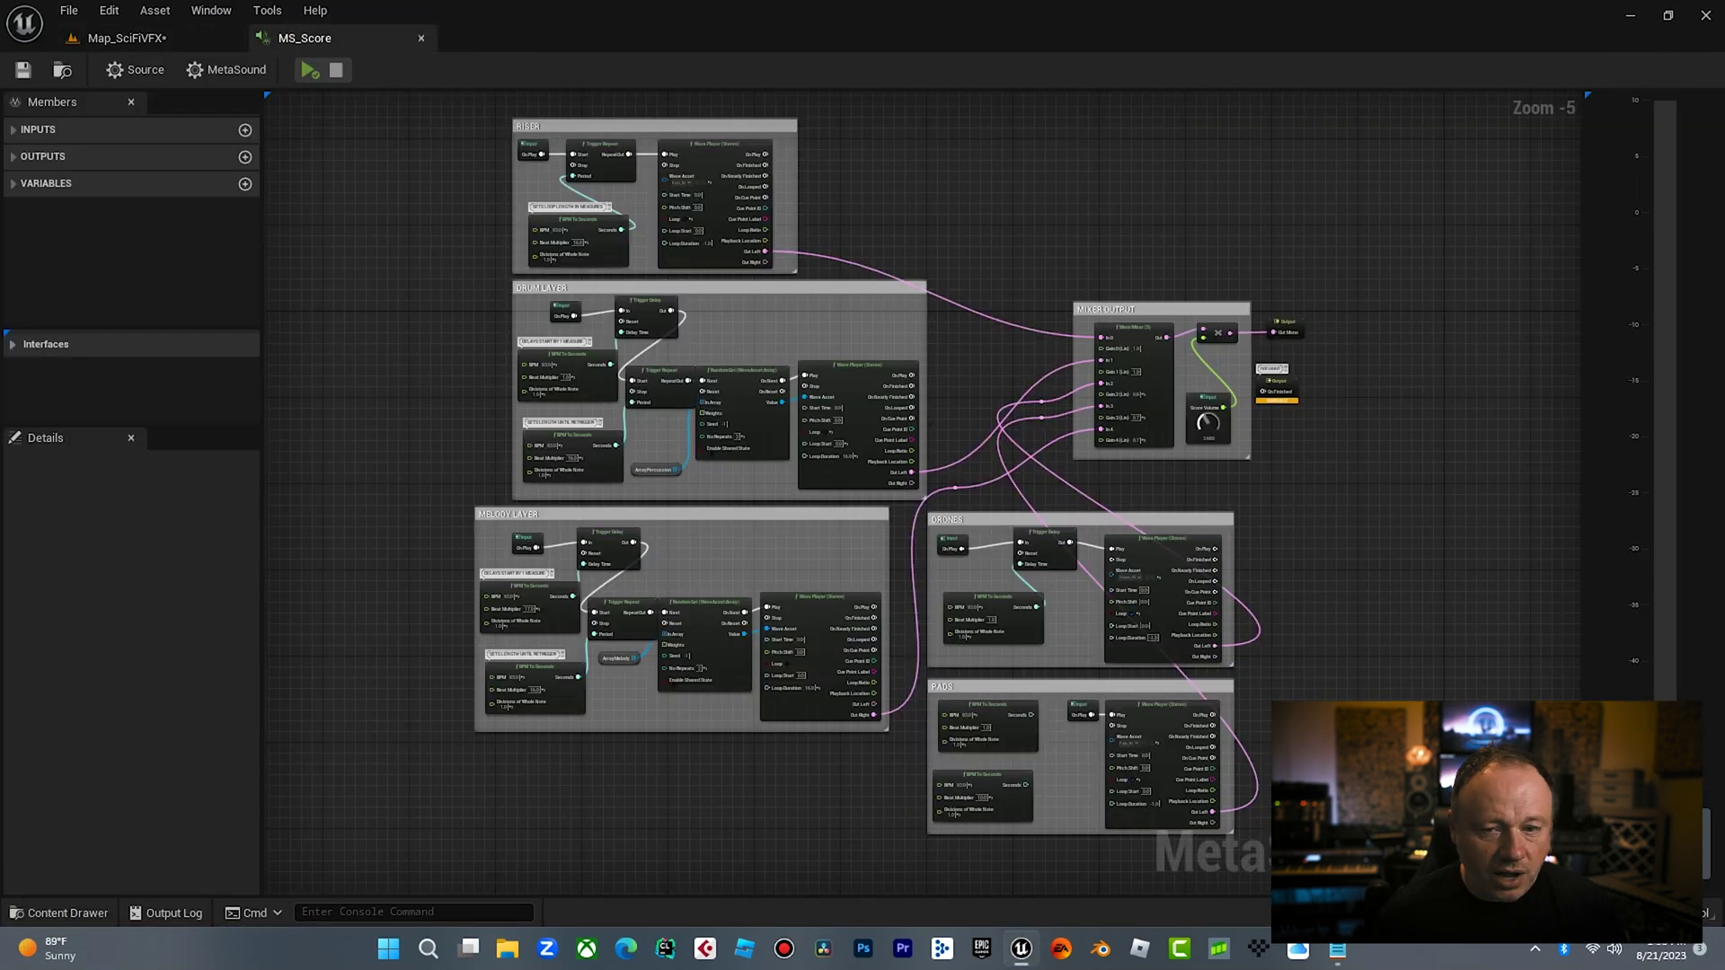
pyautogui.moveTo(412, 358); pyautogui.dragTo(486, 363, button='right')
pyautogui.scroll(2, 486, 363)
pyautogui.moveTo(562, 223); pyautogui.dragTo(520, 515, button='right')
pyautogui.moveTo(1153, 338); pyautogui.dragTo(1134, 246, button='right')
# Play and stop the MS_Score preview, then locate and audition the Riser_93 wave
pyautogui.click(310, 70)
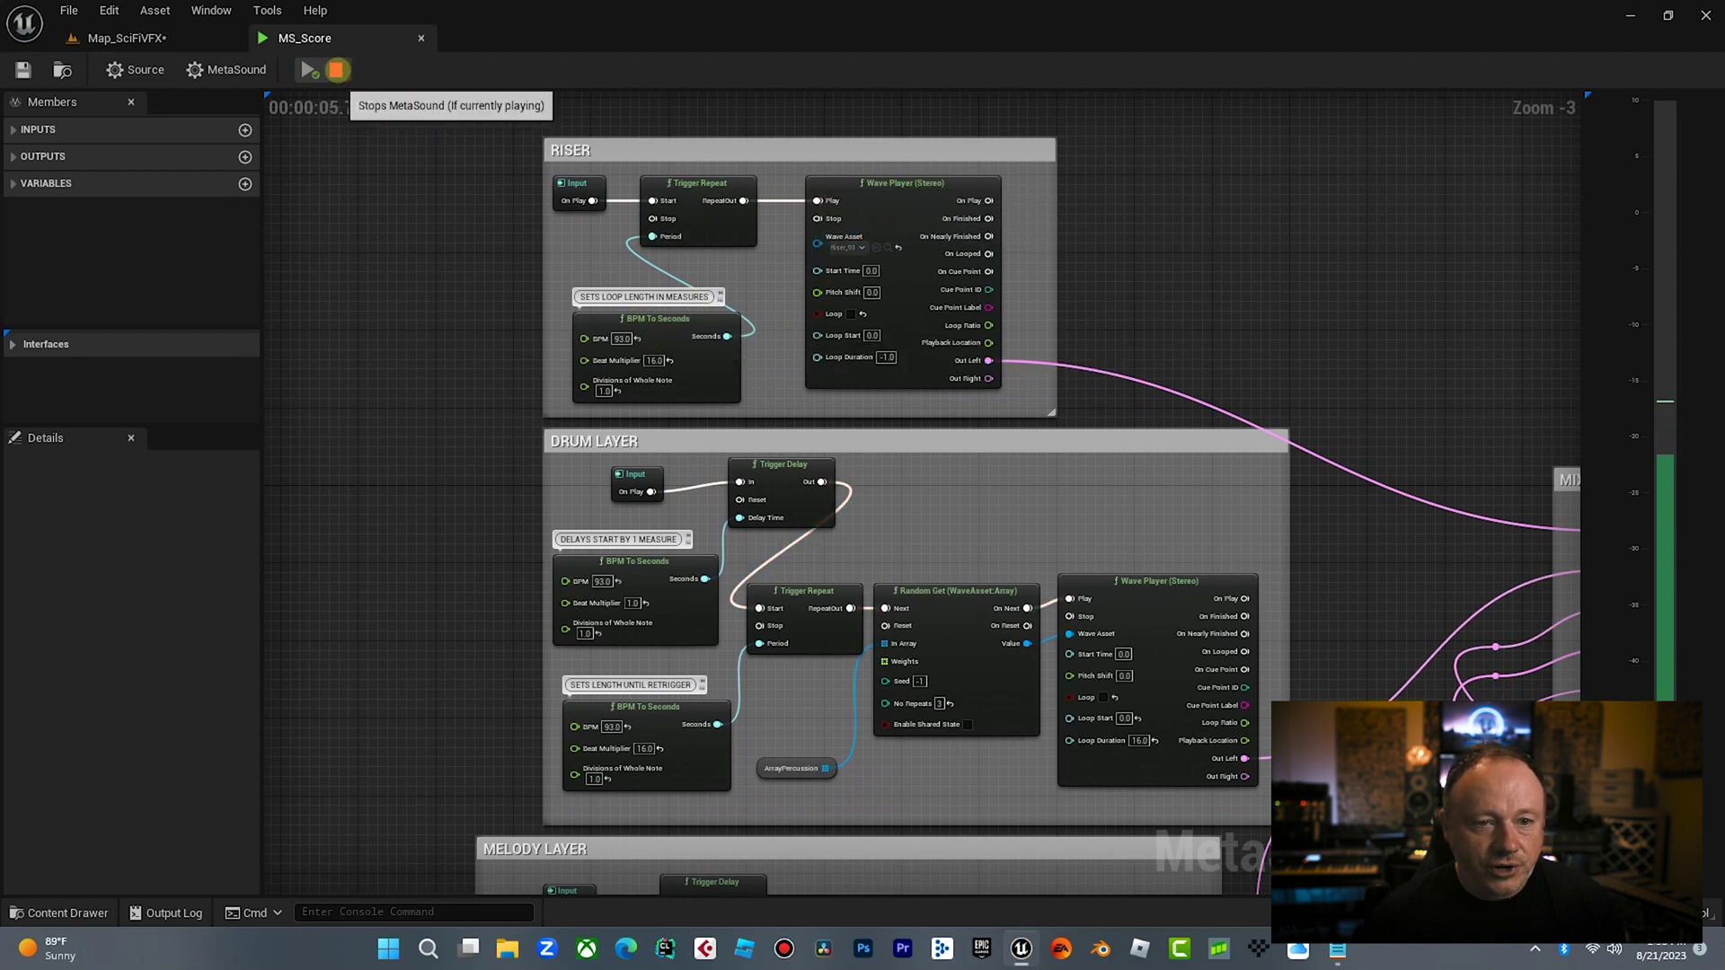
pyautogui.click(340, 70)
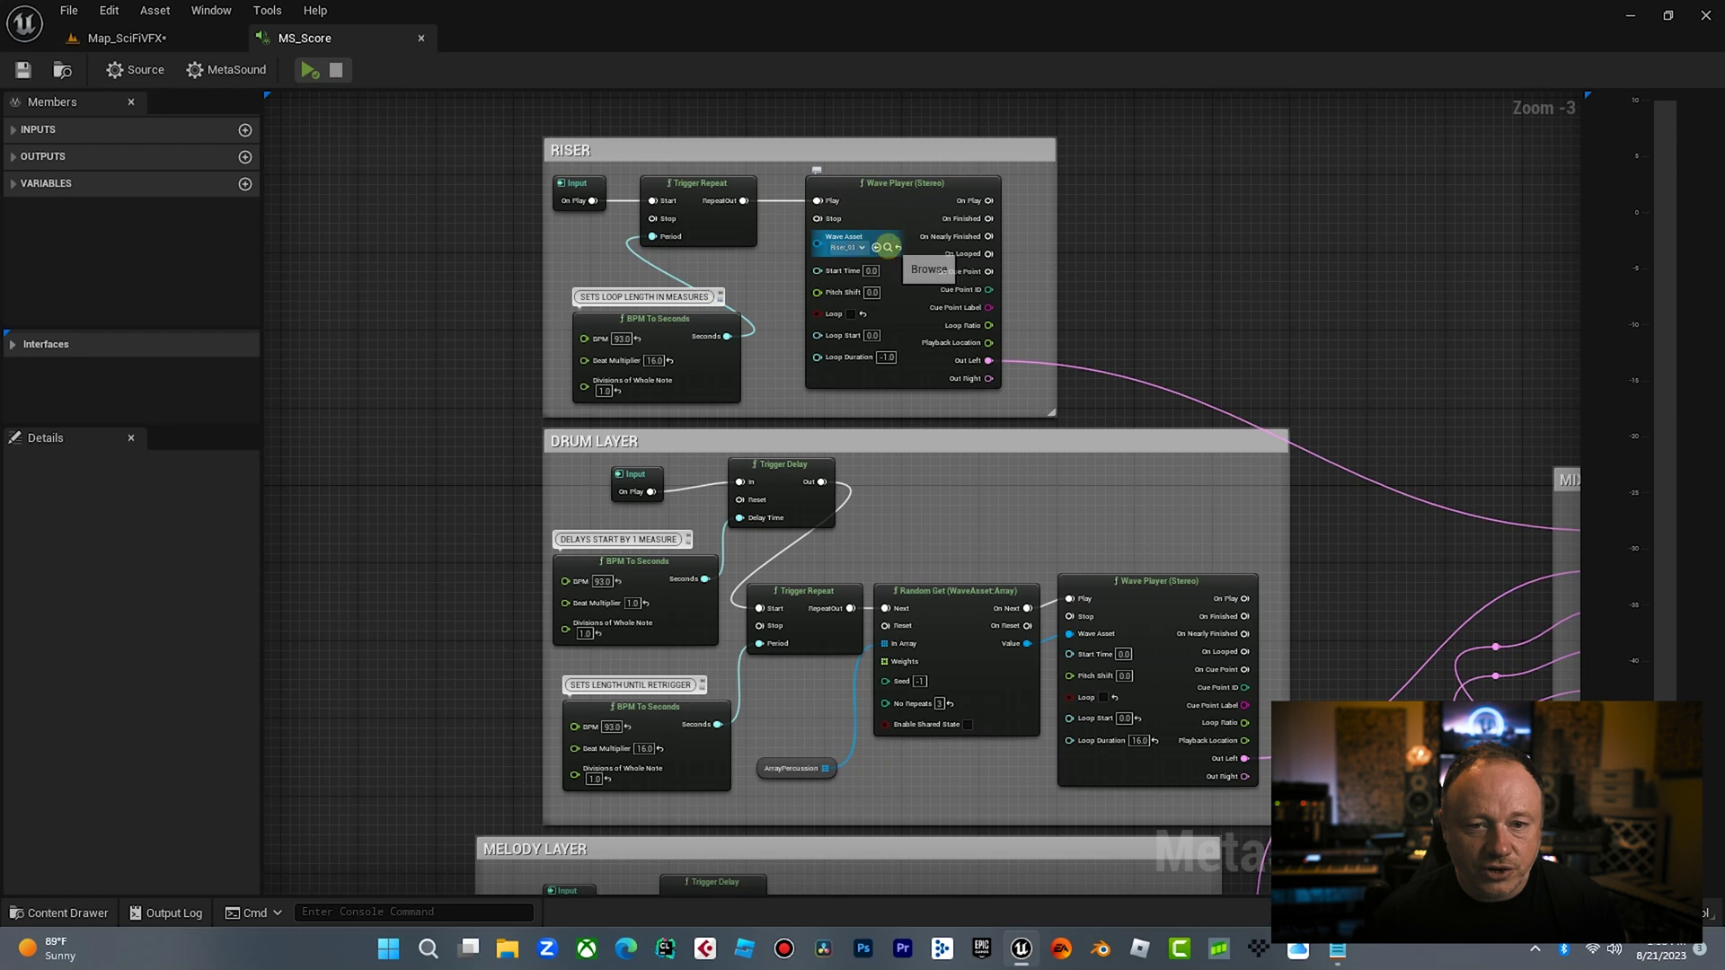
pyautogui.click(887, 247)
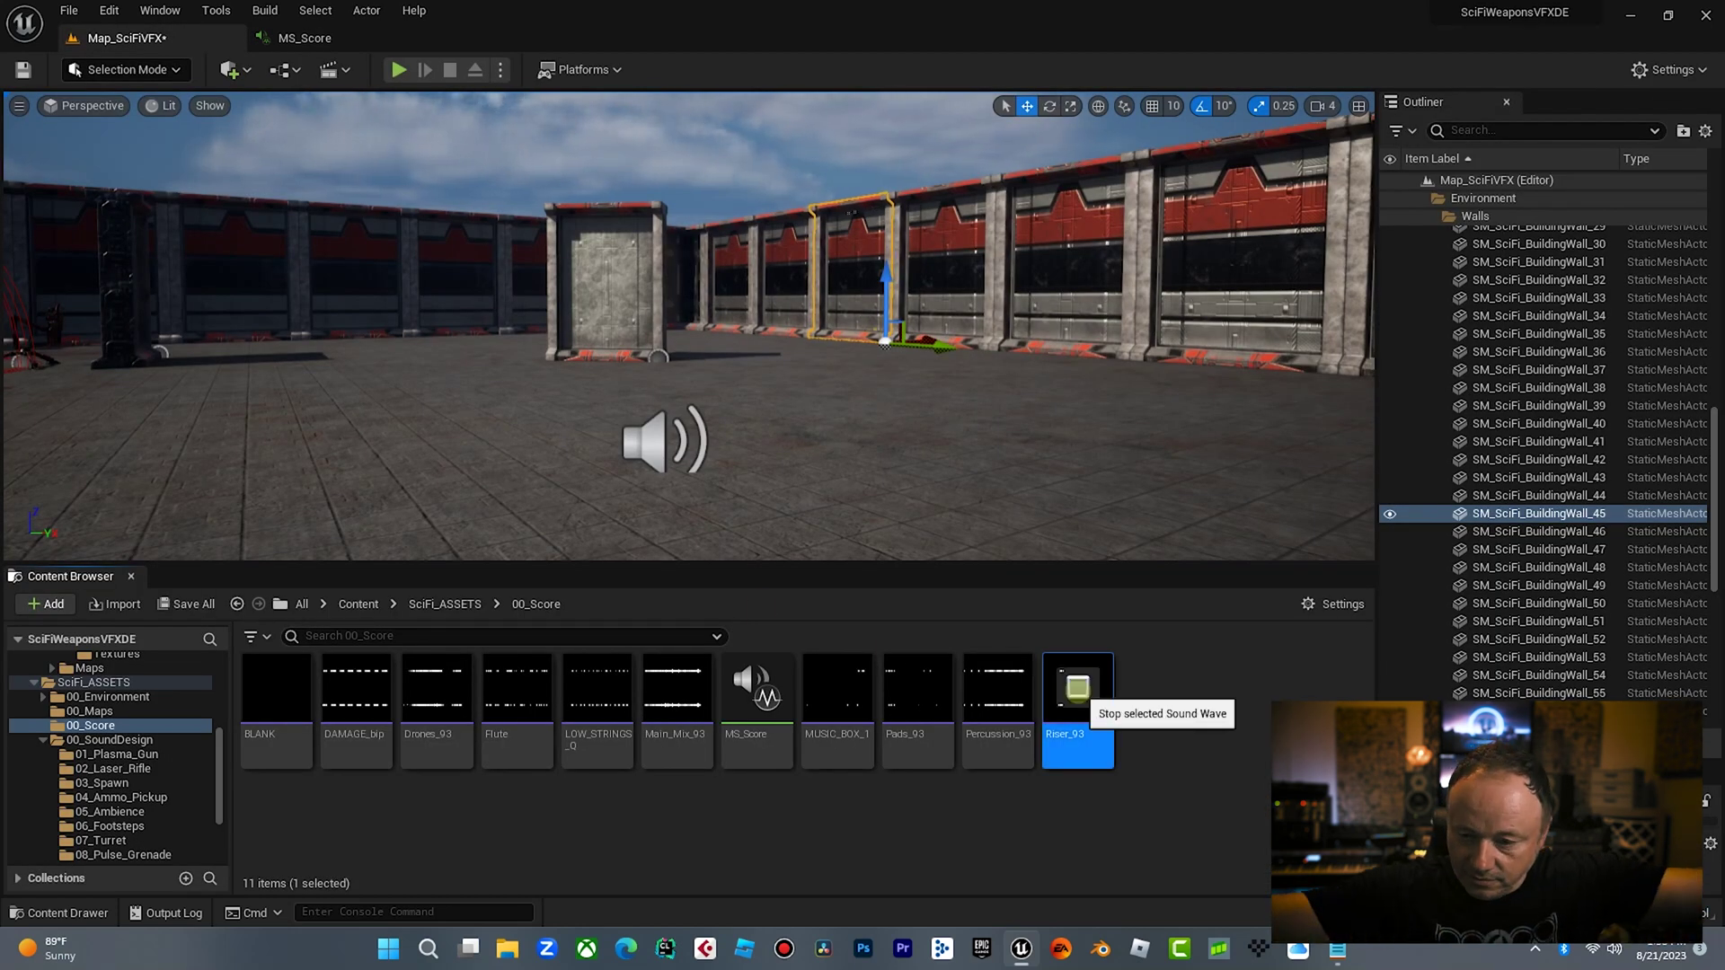
pyautogui.press('Escape')
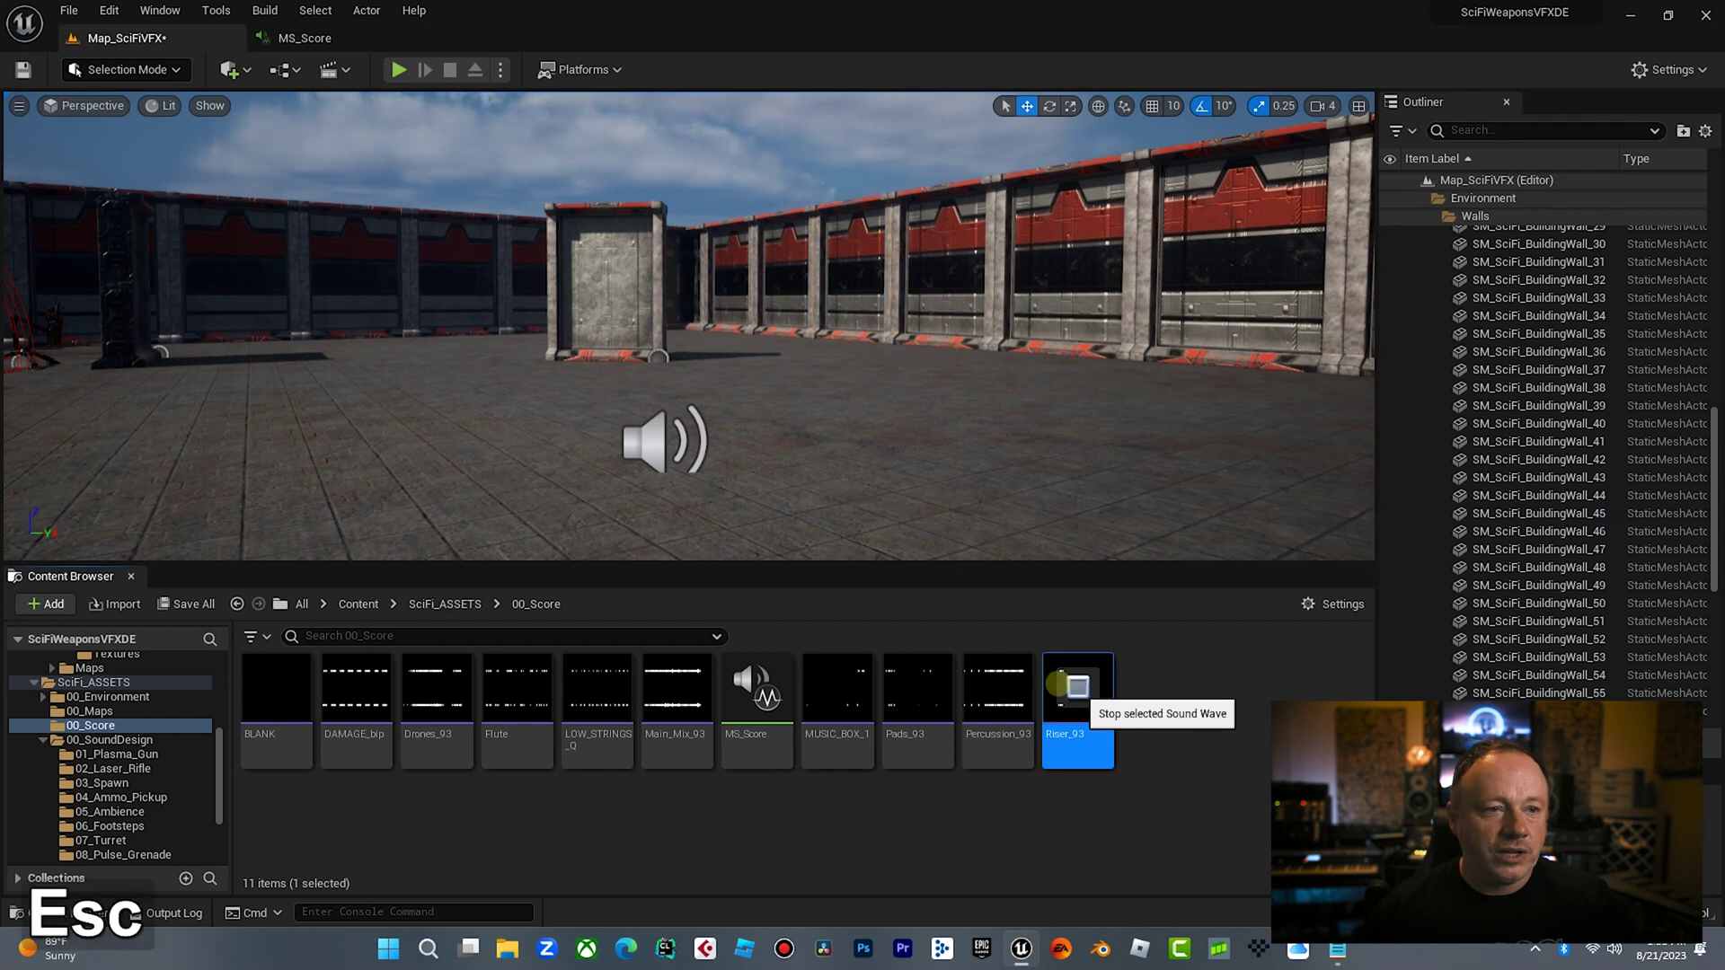
# Nudge the riser's BPM To Seconds node up and select the five-input Mono Mixer in MIXER OUTPUT
pyautogui.click(305, 37)
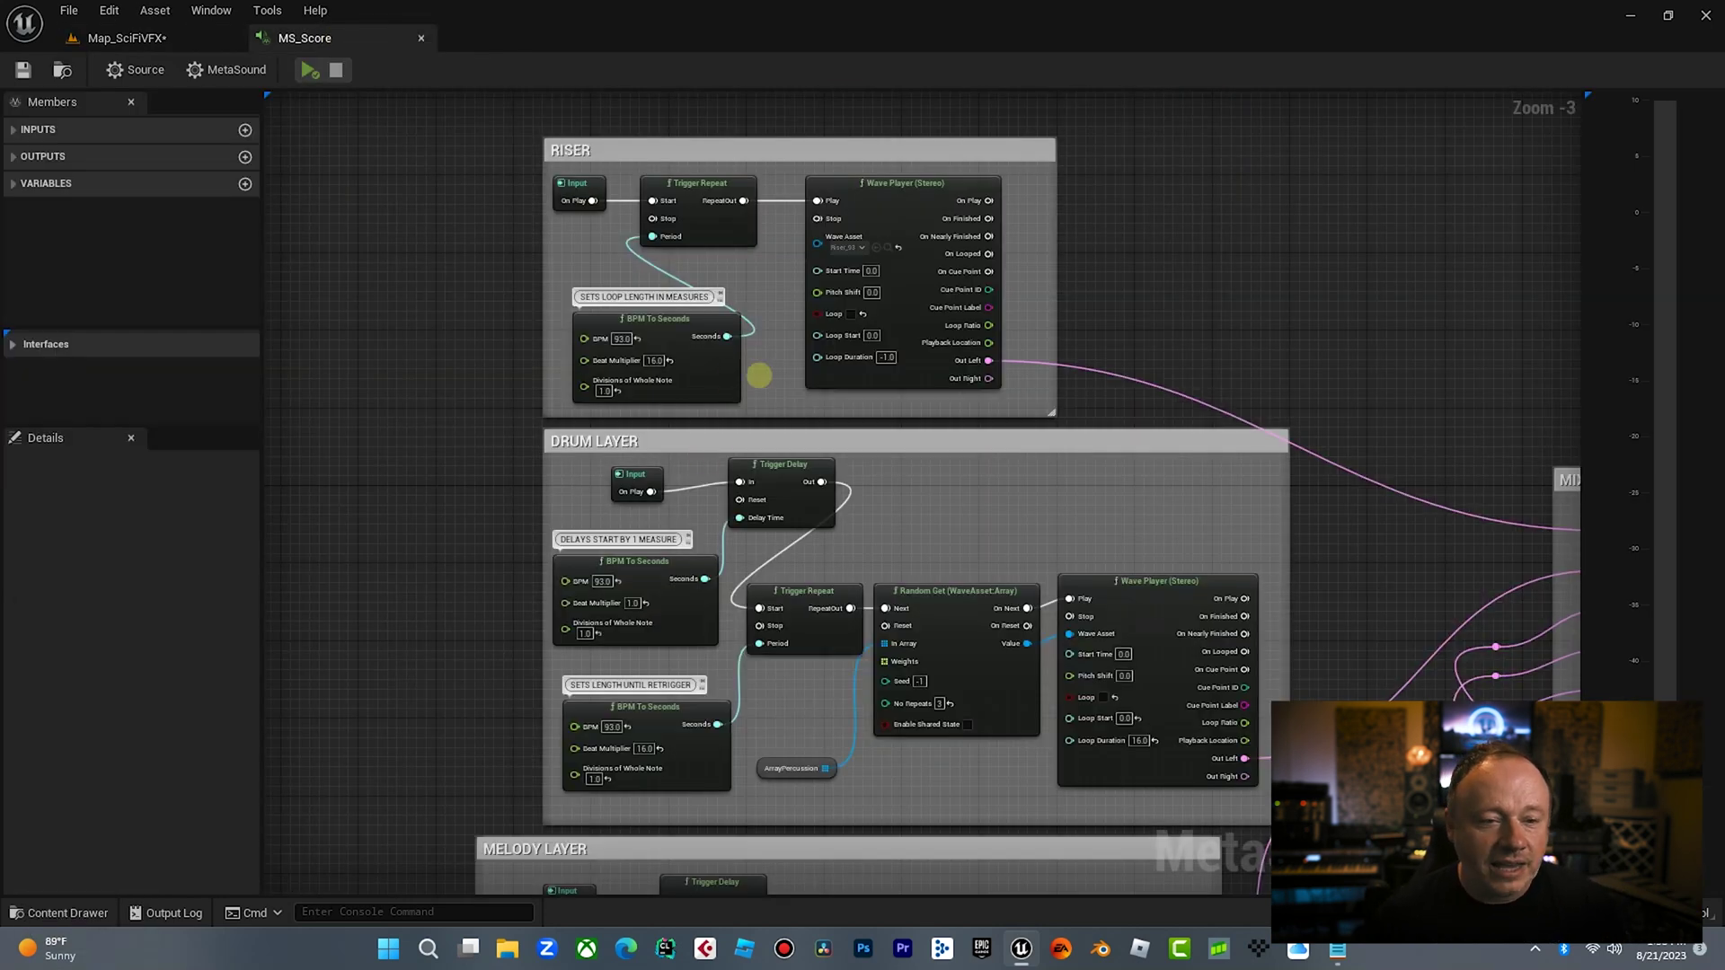
pyautogui.moveTo(662, 339); pyautogui.dragTo(662, 329)
pyautogui.moveTo(462, 300); pyautogui.dragTo(437, 271, button='right')
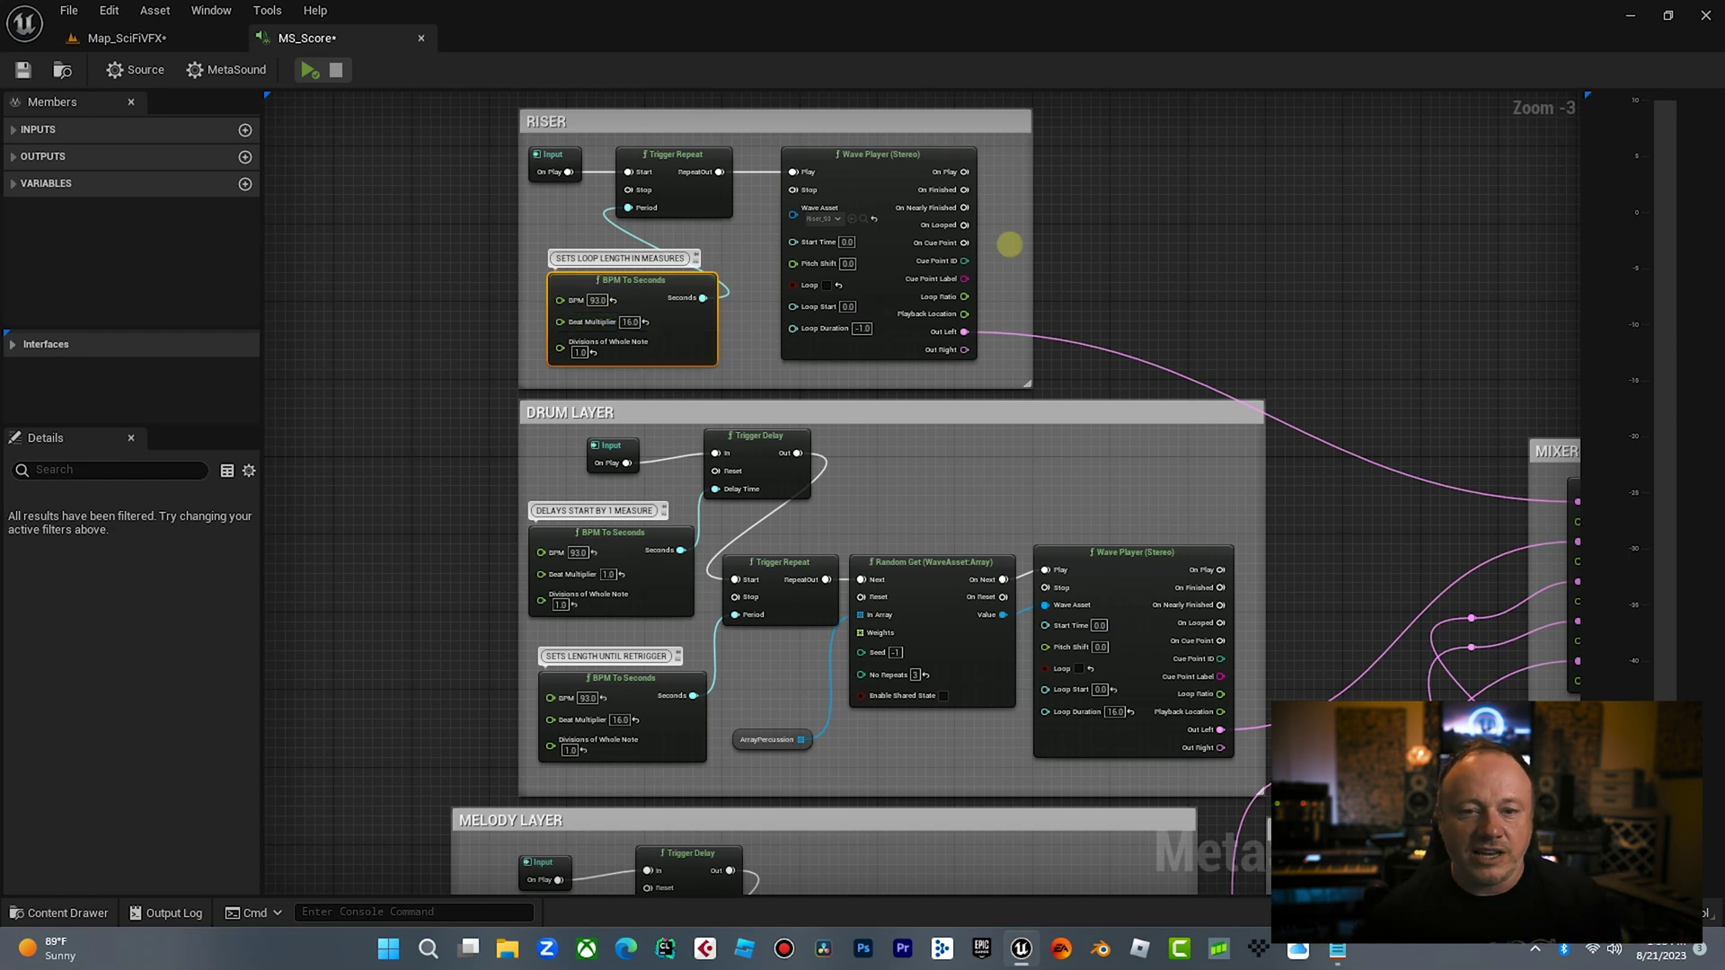
pyautogui.moveTo(1182, 260); pyautogui.dragTo(691, 185, button='right')
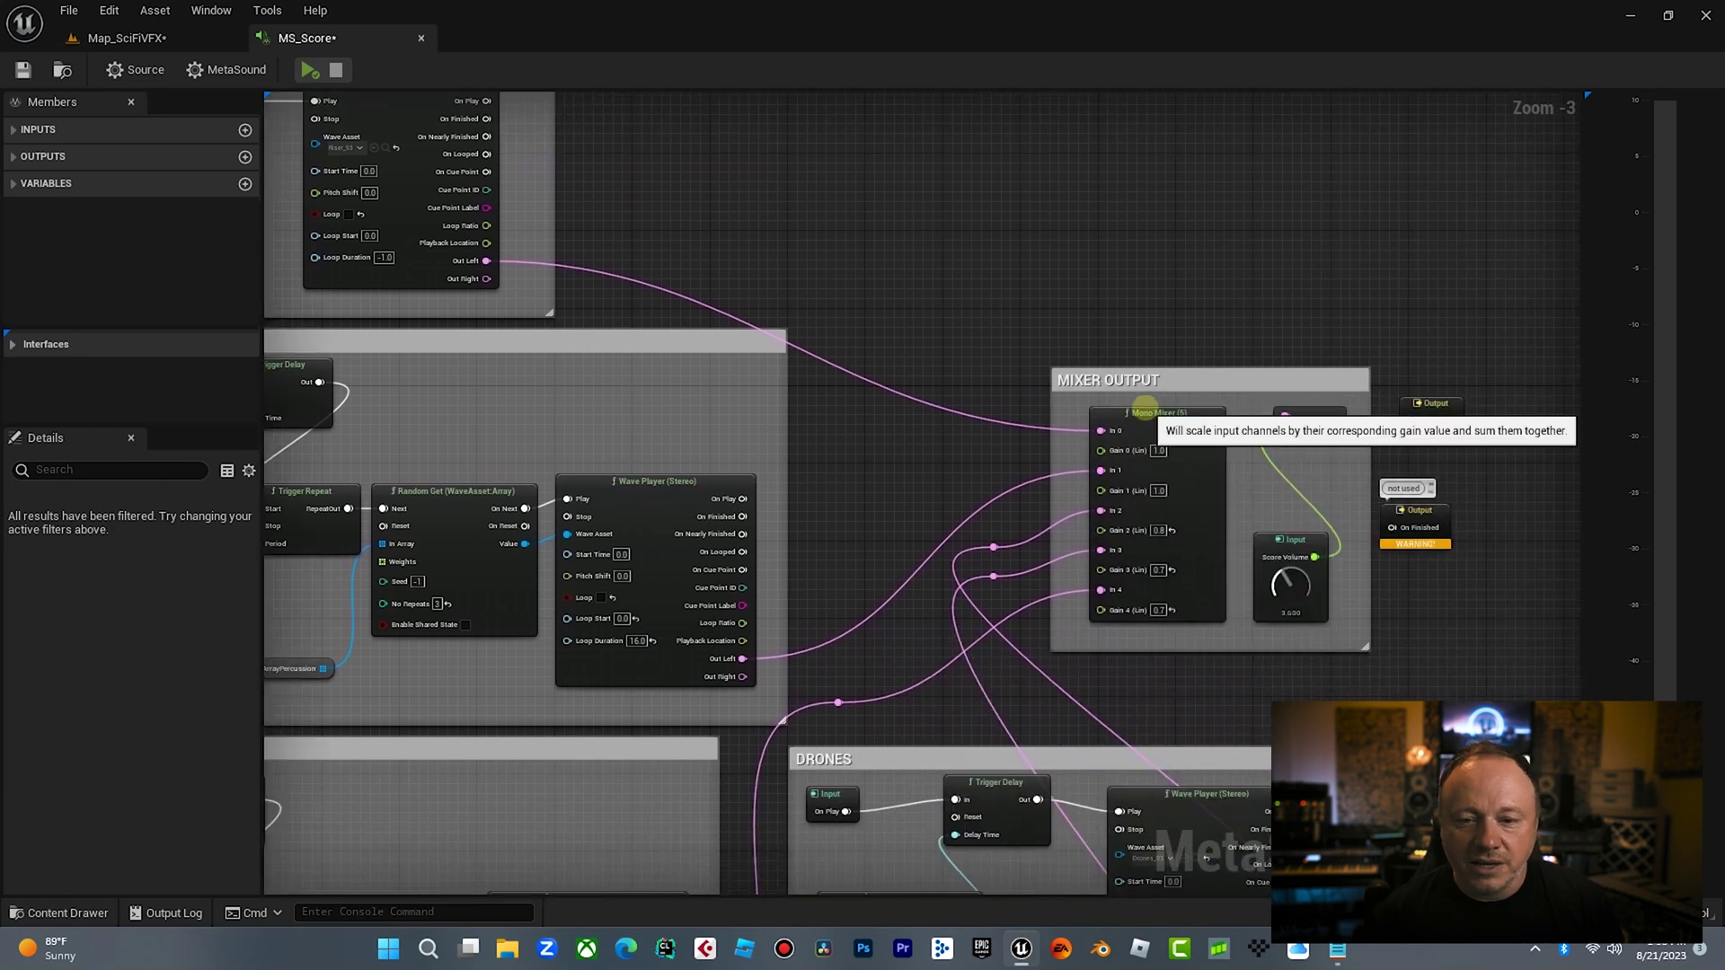
pyautogui.click(1154, 415)
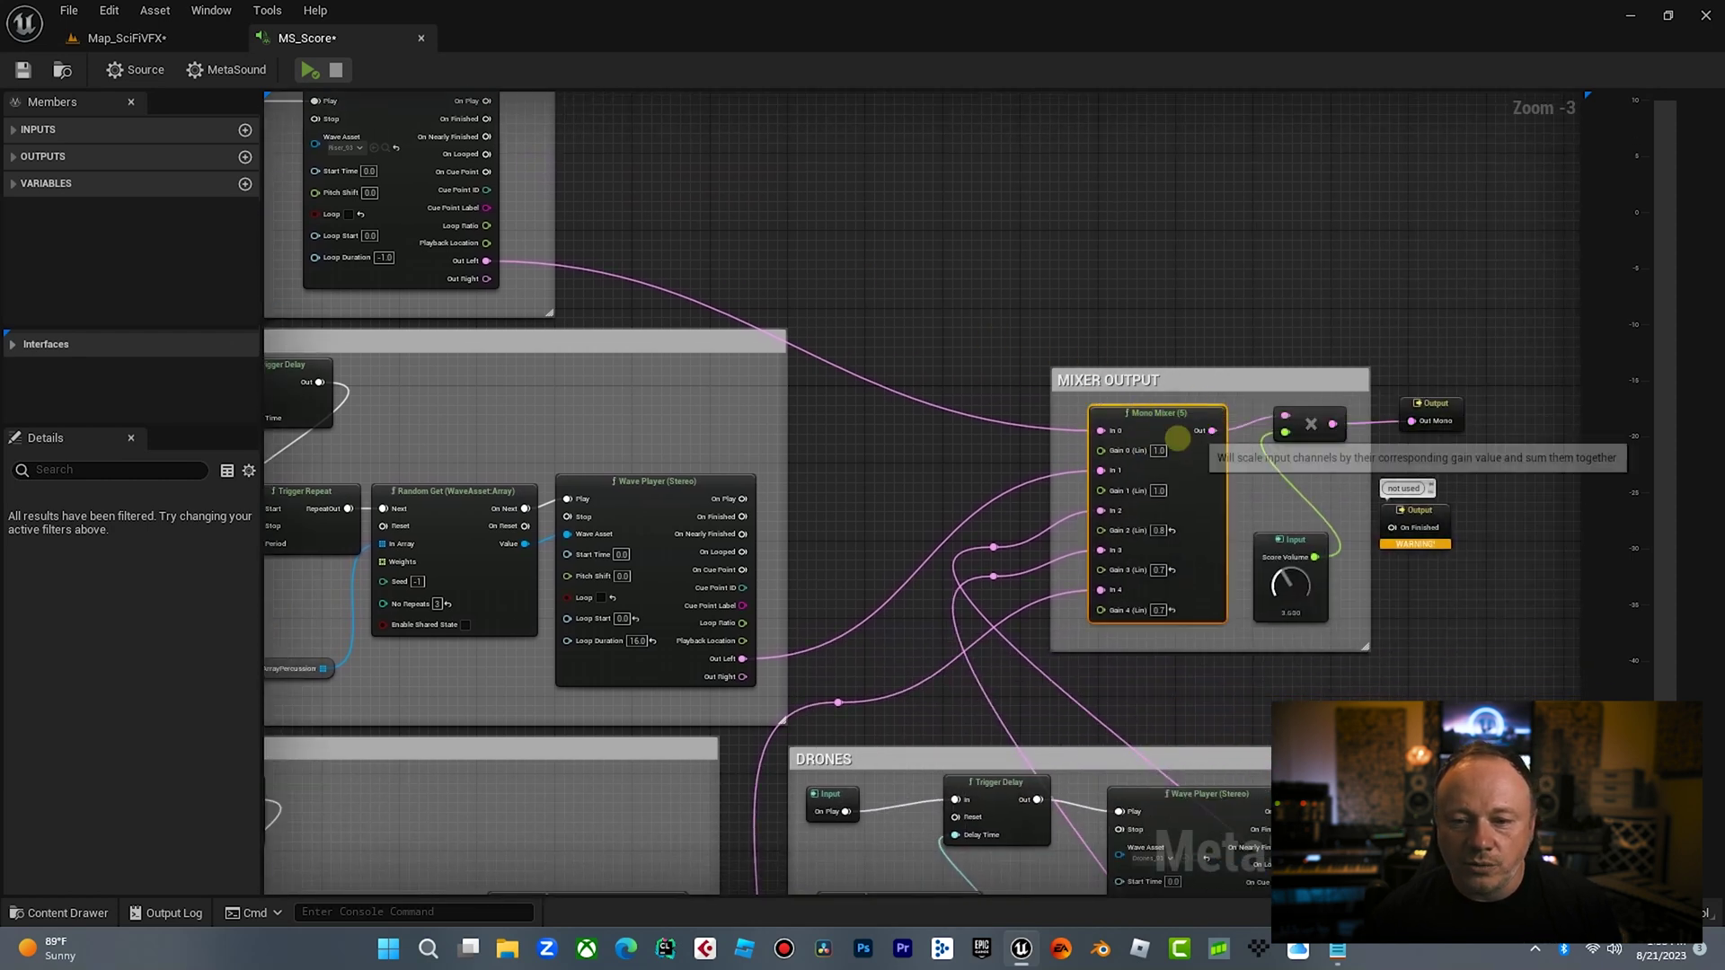
pyautogui.moveTo(951, 316); pyautogui.dragTo(1000, 300, button='right')
# Select the DRUM LAYER comment and play, then stop, the MS_Score preview
pyautogui.moveTo(440, 270); pyautogui.dragTo(440, 212, button='right')
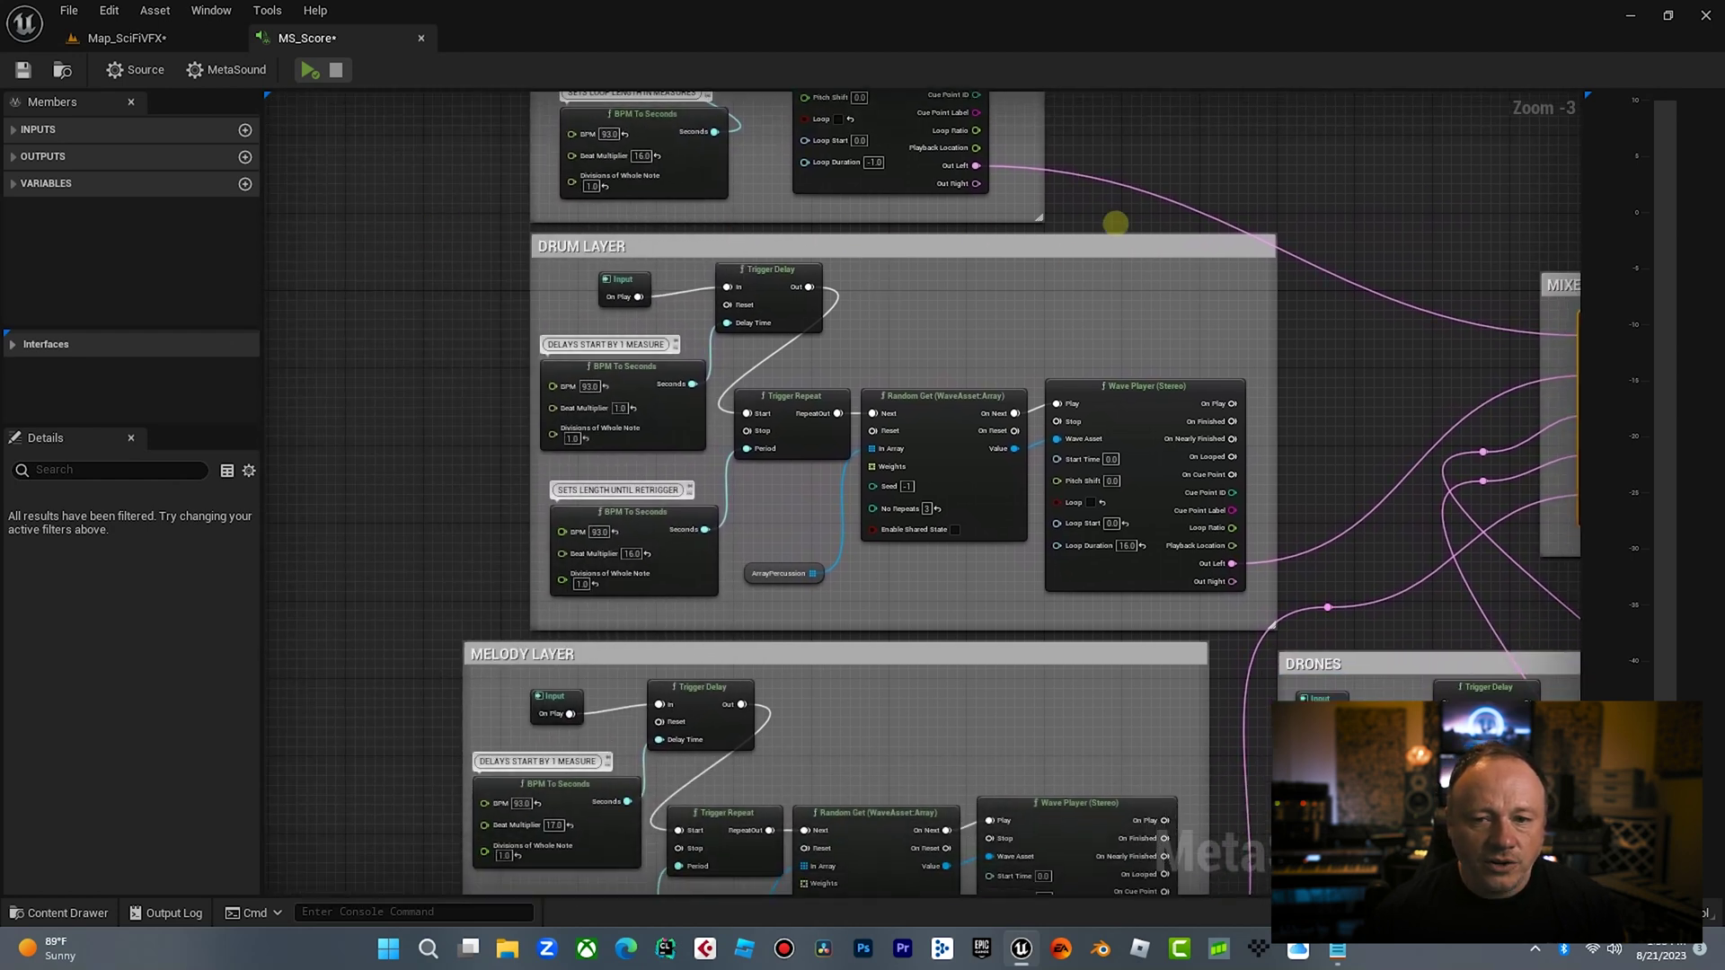
pyautogui.moveTo(1105, 218); pyautogui.dragTo(1124, 181, button='right')
pyautogui.click(804, 218)
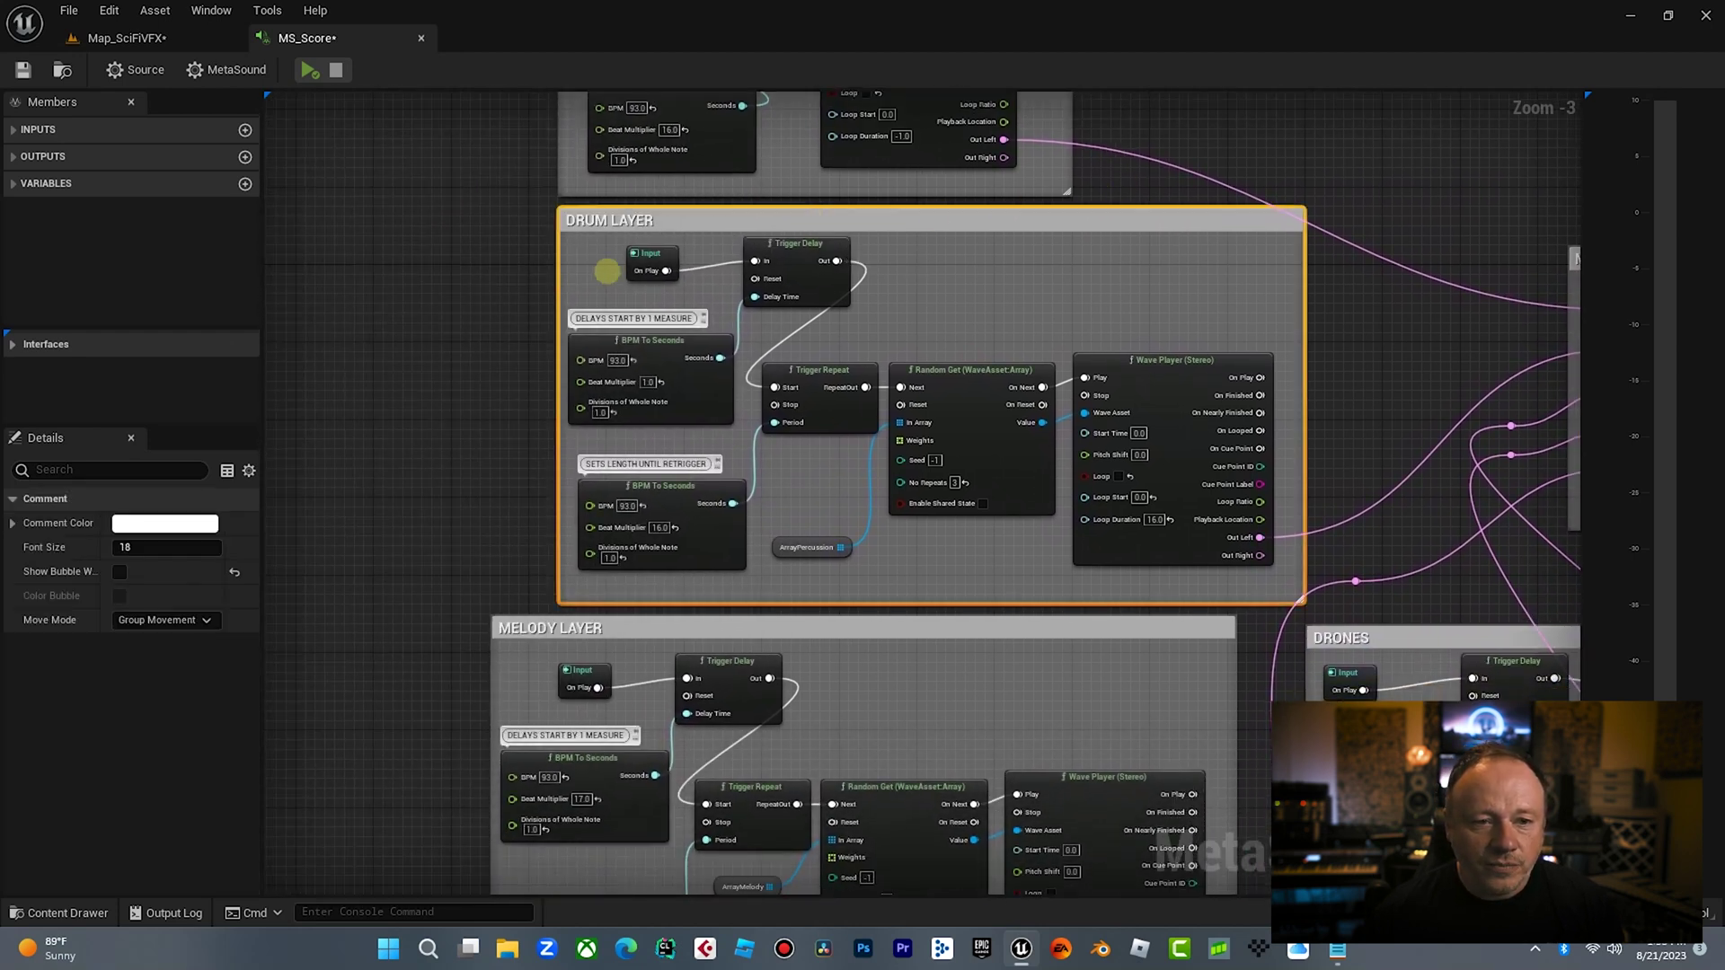
pyautogui.click(309, 70)
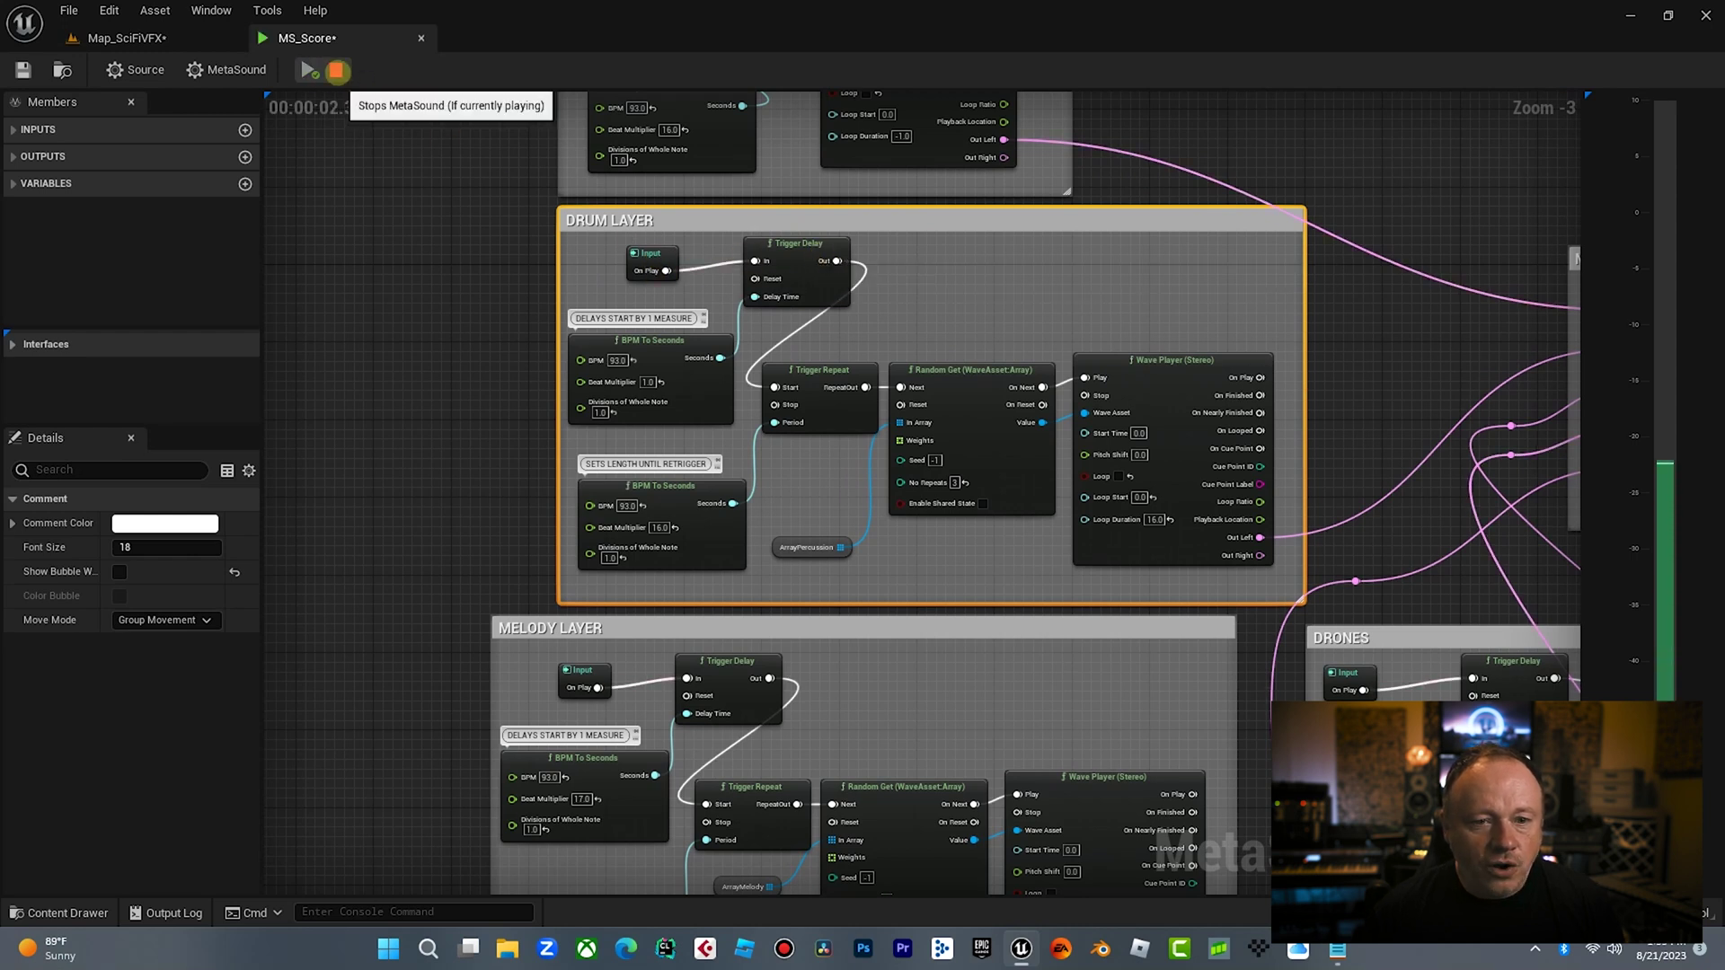
pyautogui.click(338, 70)
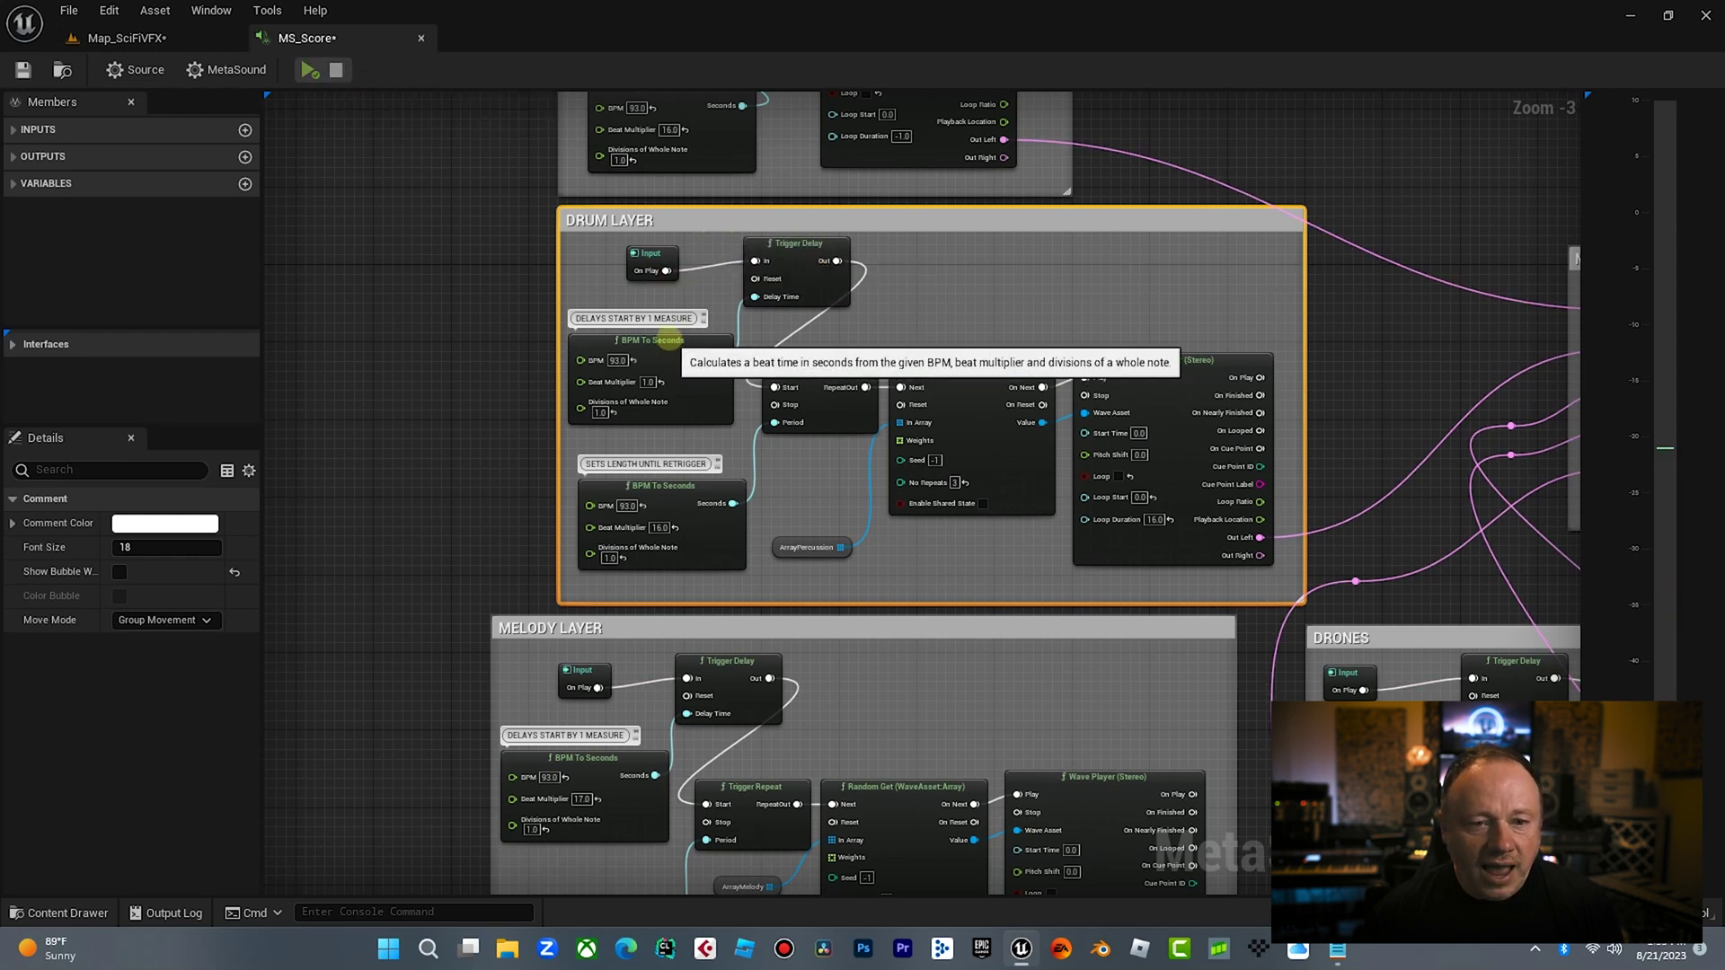
# Move the drum layer's BPM To Seconds node up slightly and review its Trigger Delay node
pyautogui.moveTo(669, 340); pyautogui.dragTo(669, 320)
pyautogui.click(801, 254)
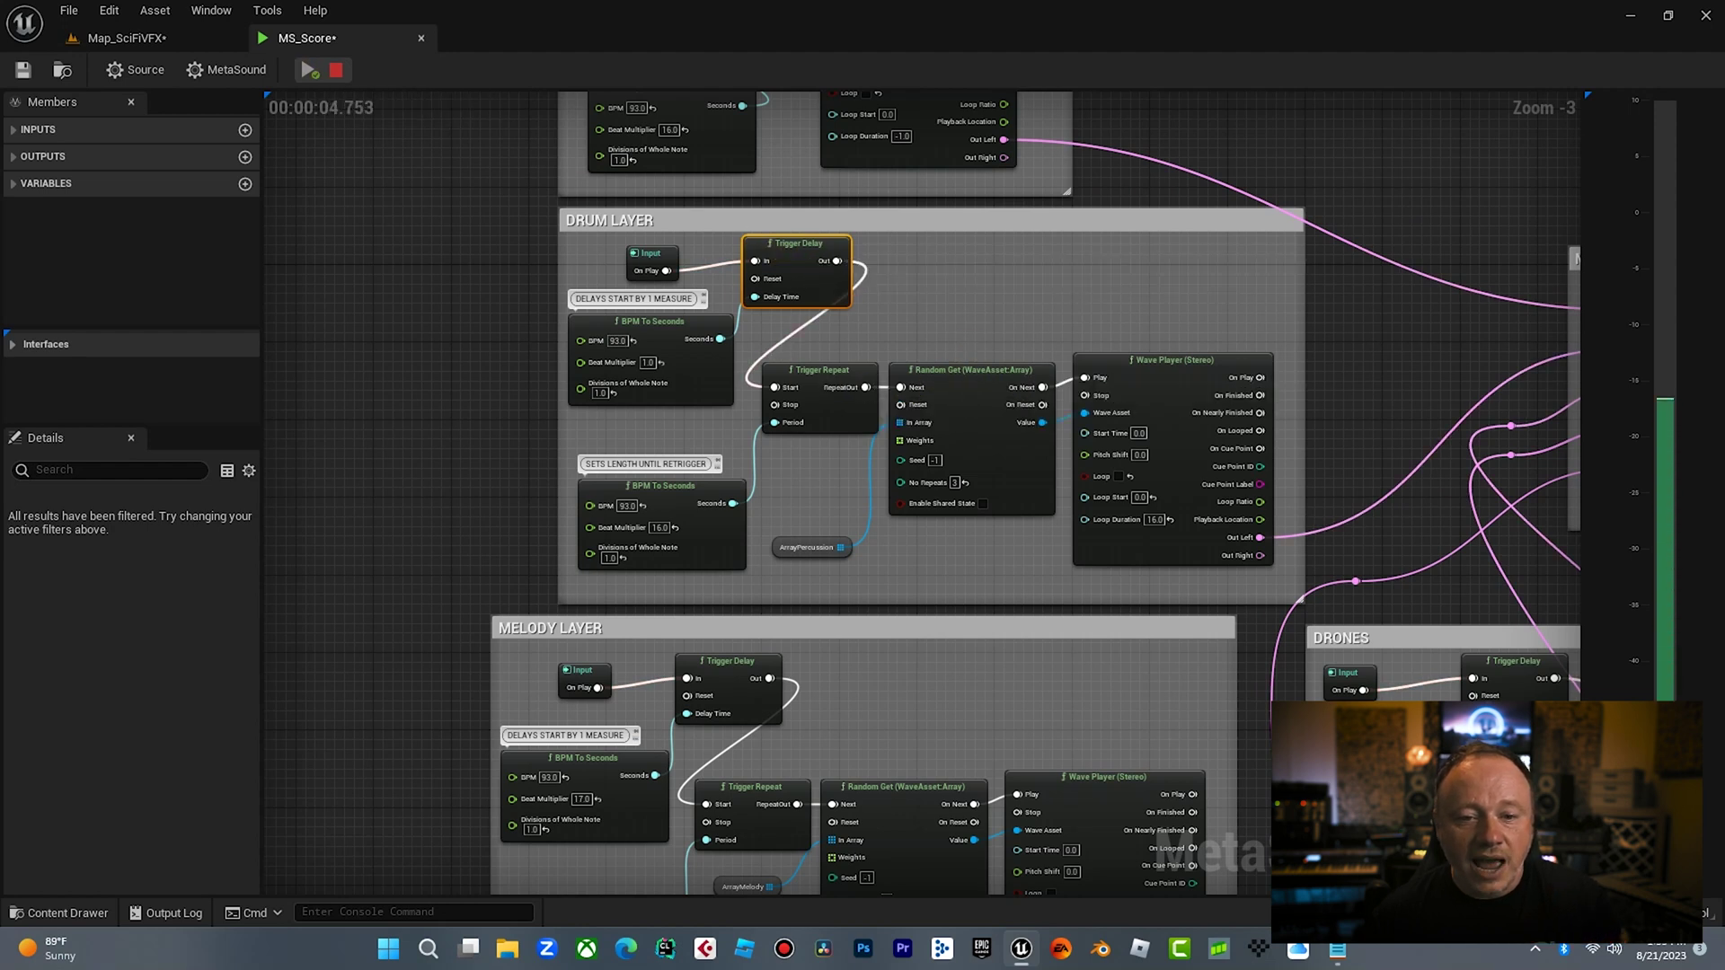
pyautogui.moveTo(952, 369); pyautogui.dragTo(848, 193, button='right')
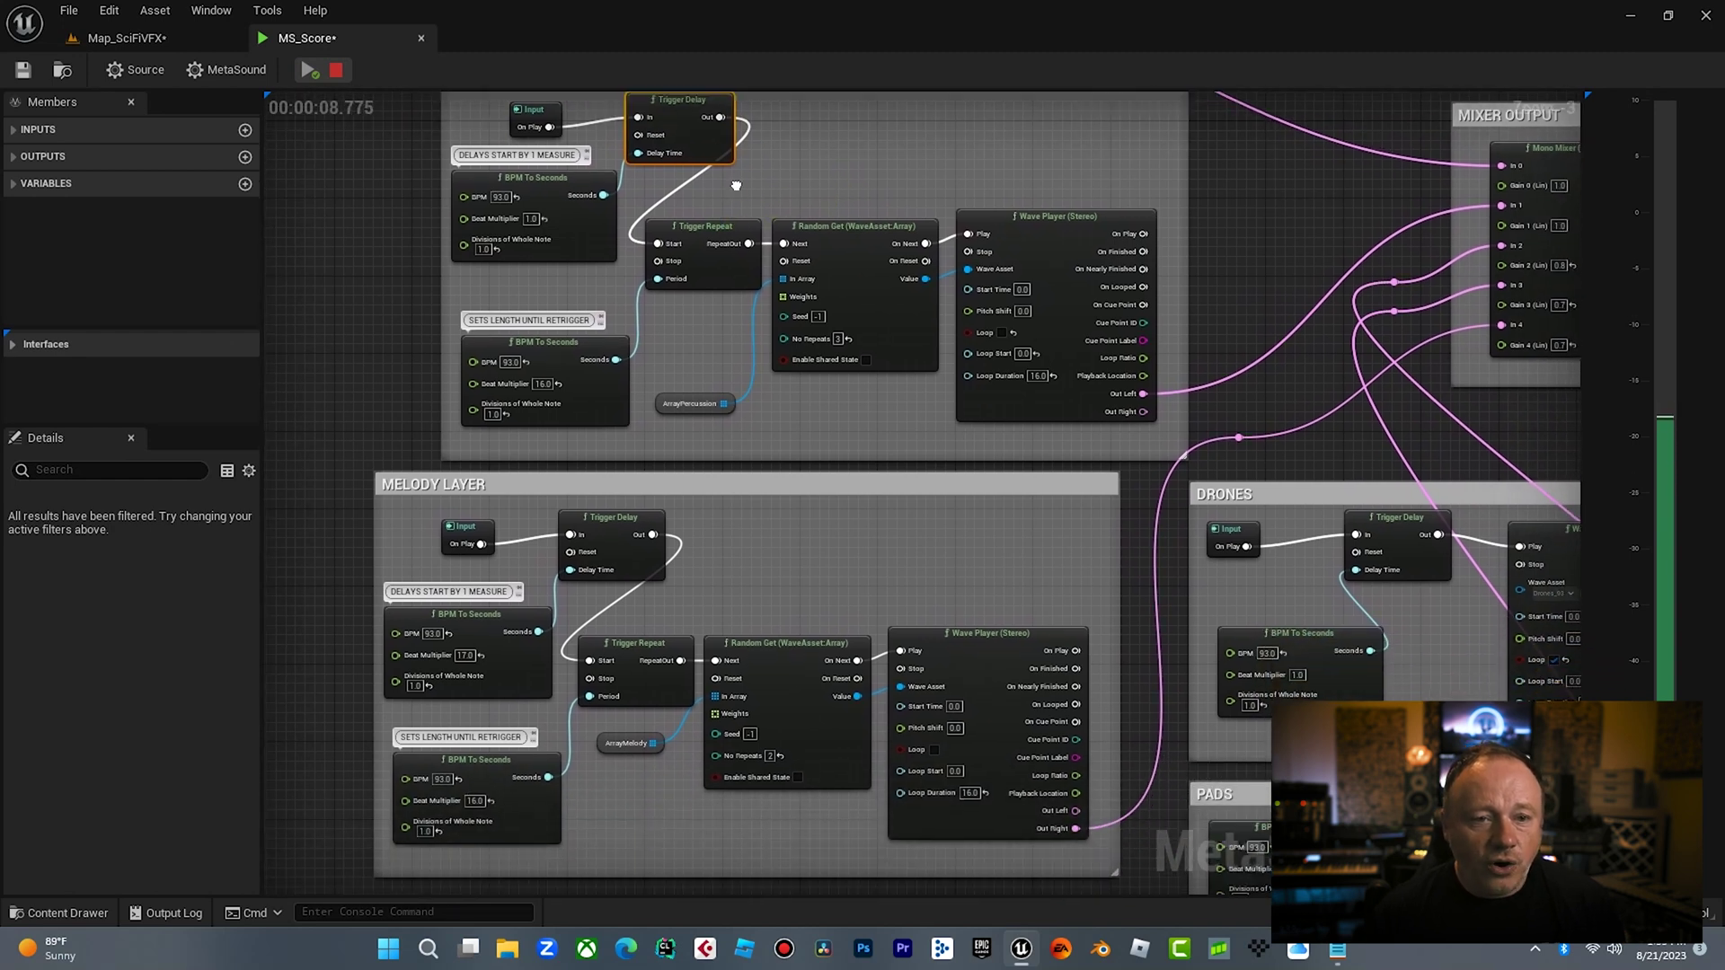
pyautogui.moveTo(726, 210); pyautogui.dragTo(774, 228, button='right')
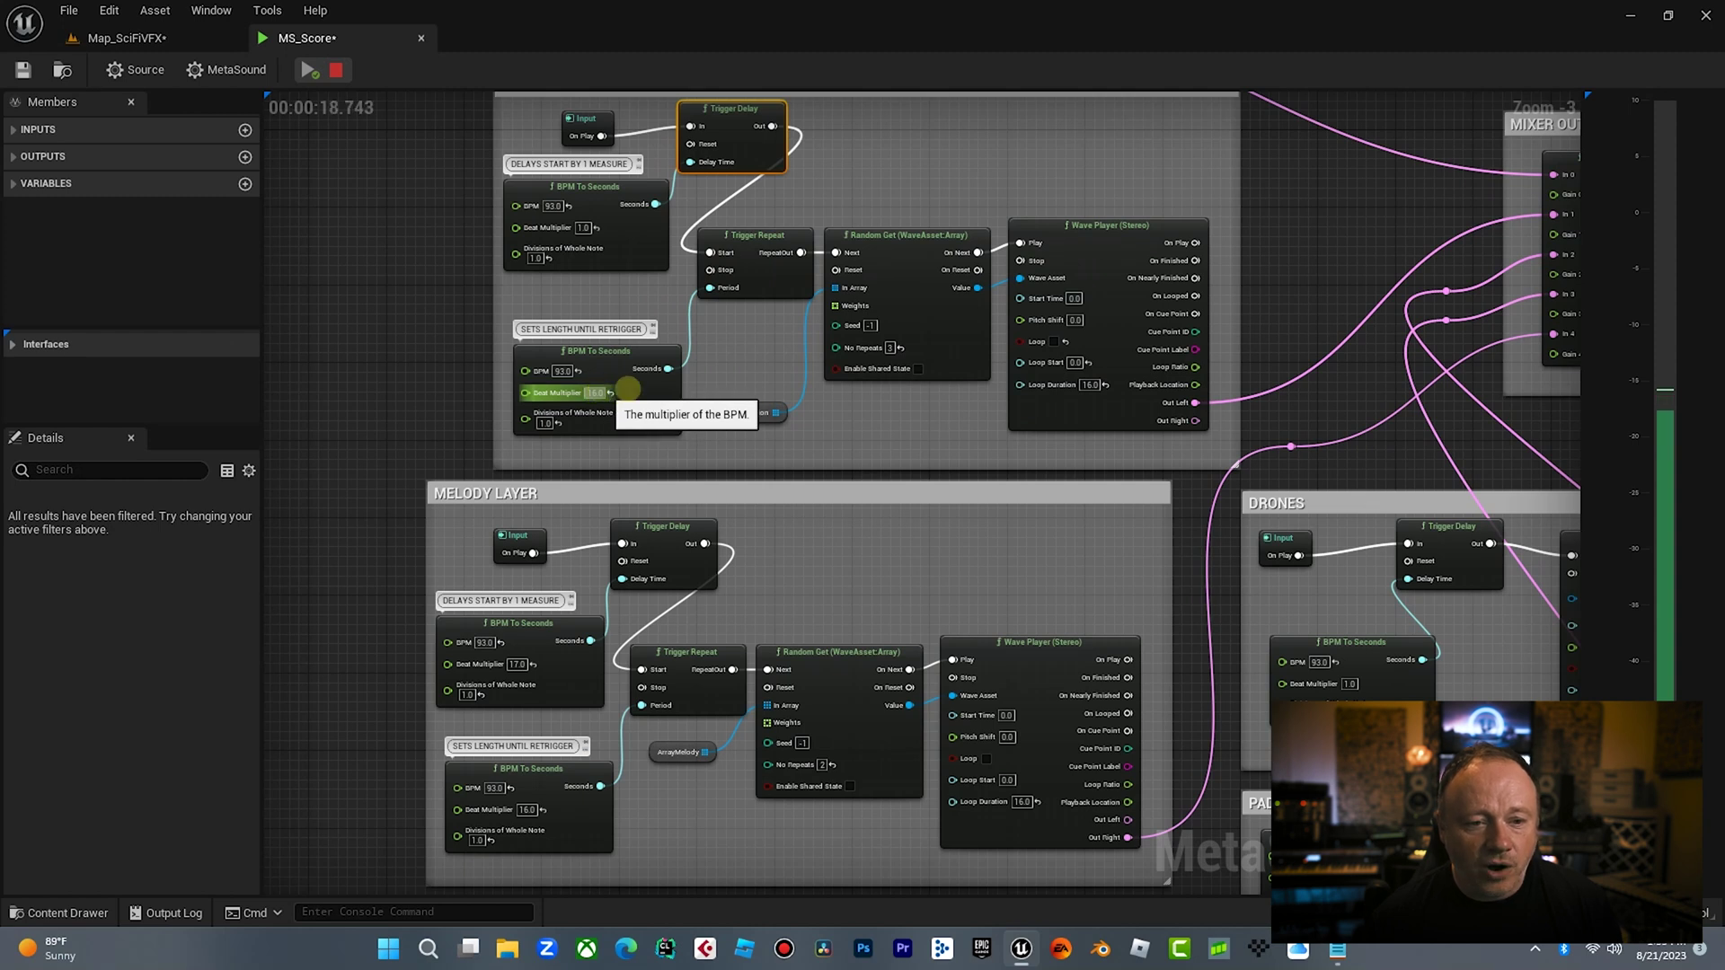
pyautogui.moveTo(739, 373); pyautogui.dragTo(648, 325, button='right')
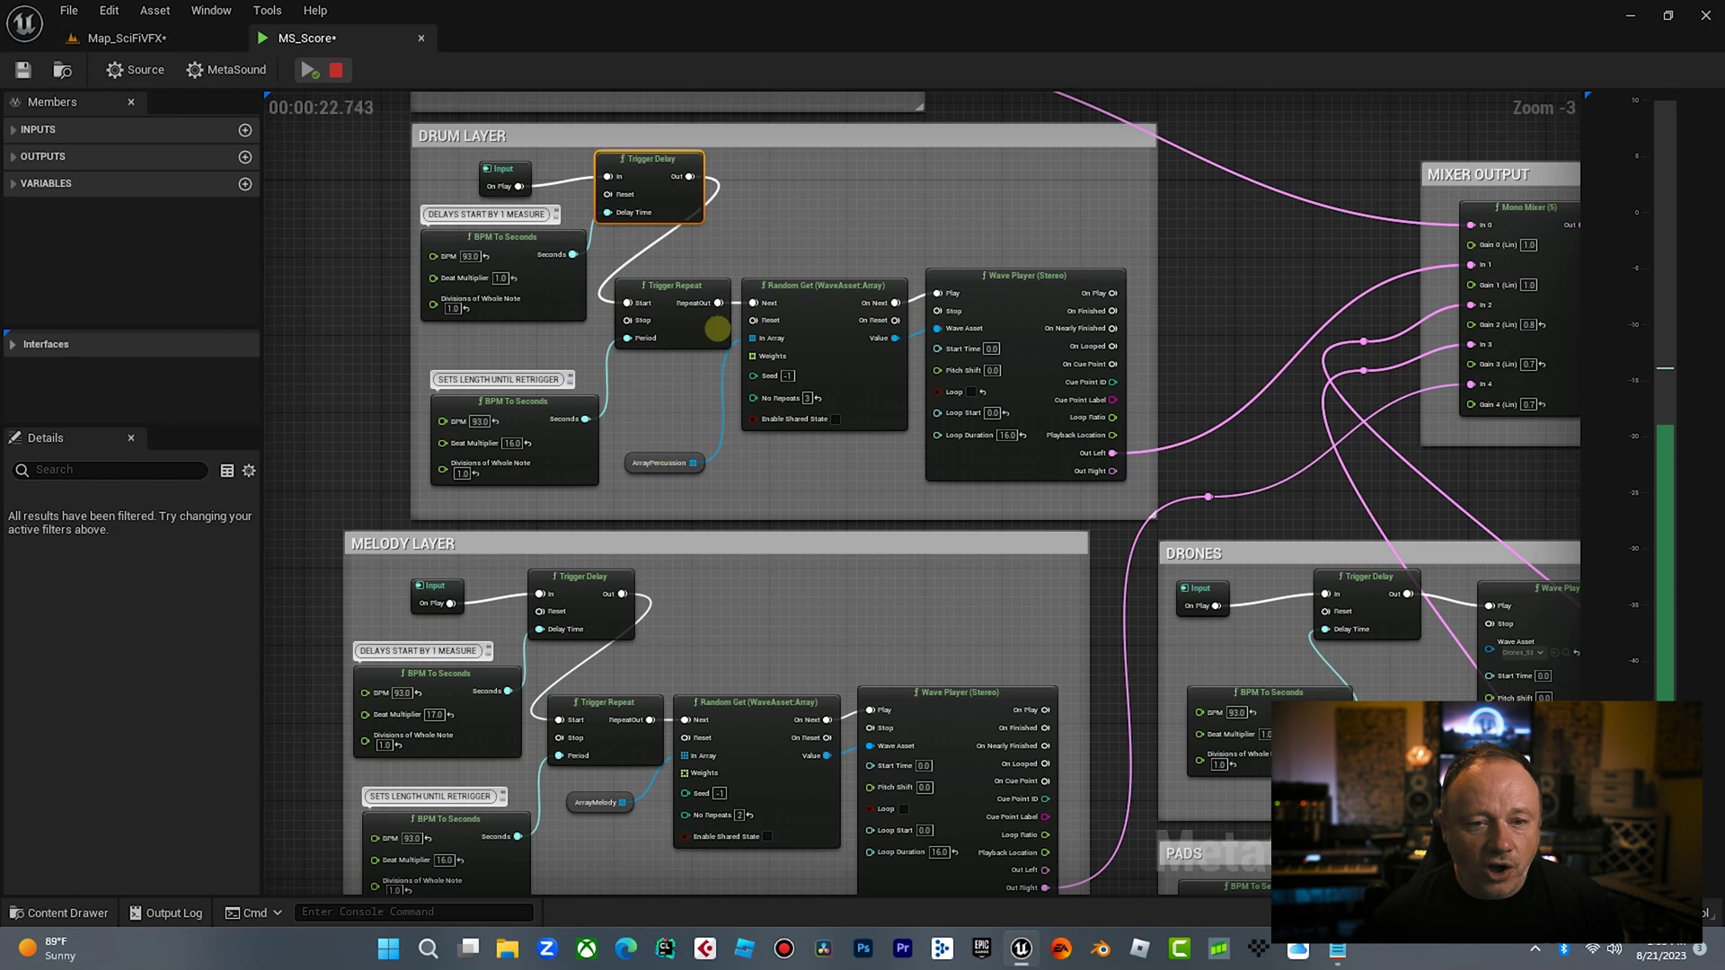
# Nudge the drum layer's Random Get node right, stop playback, and select its Wave Player
pyautogui.click(828, 287)
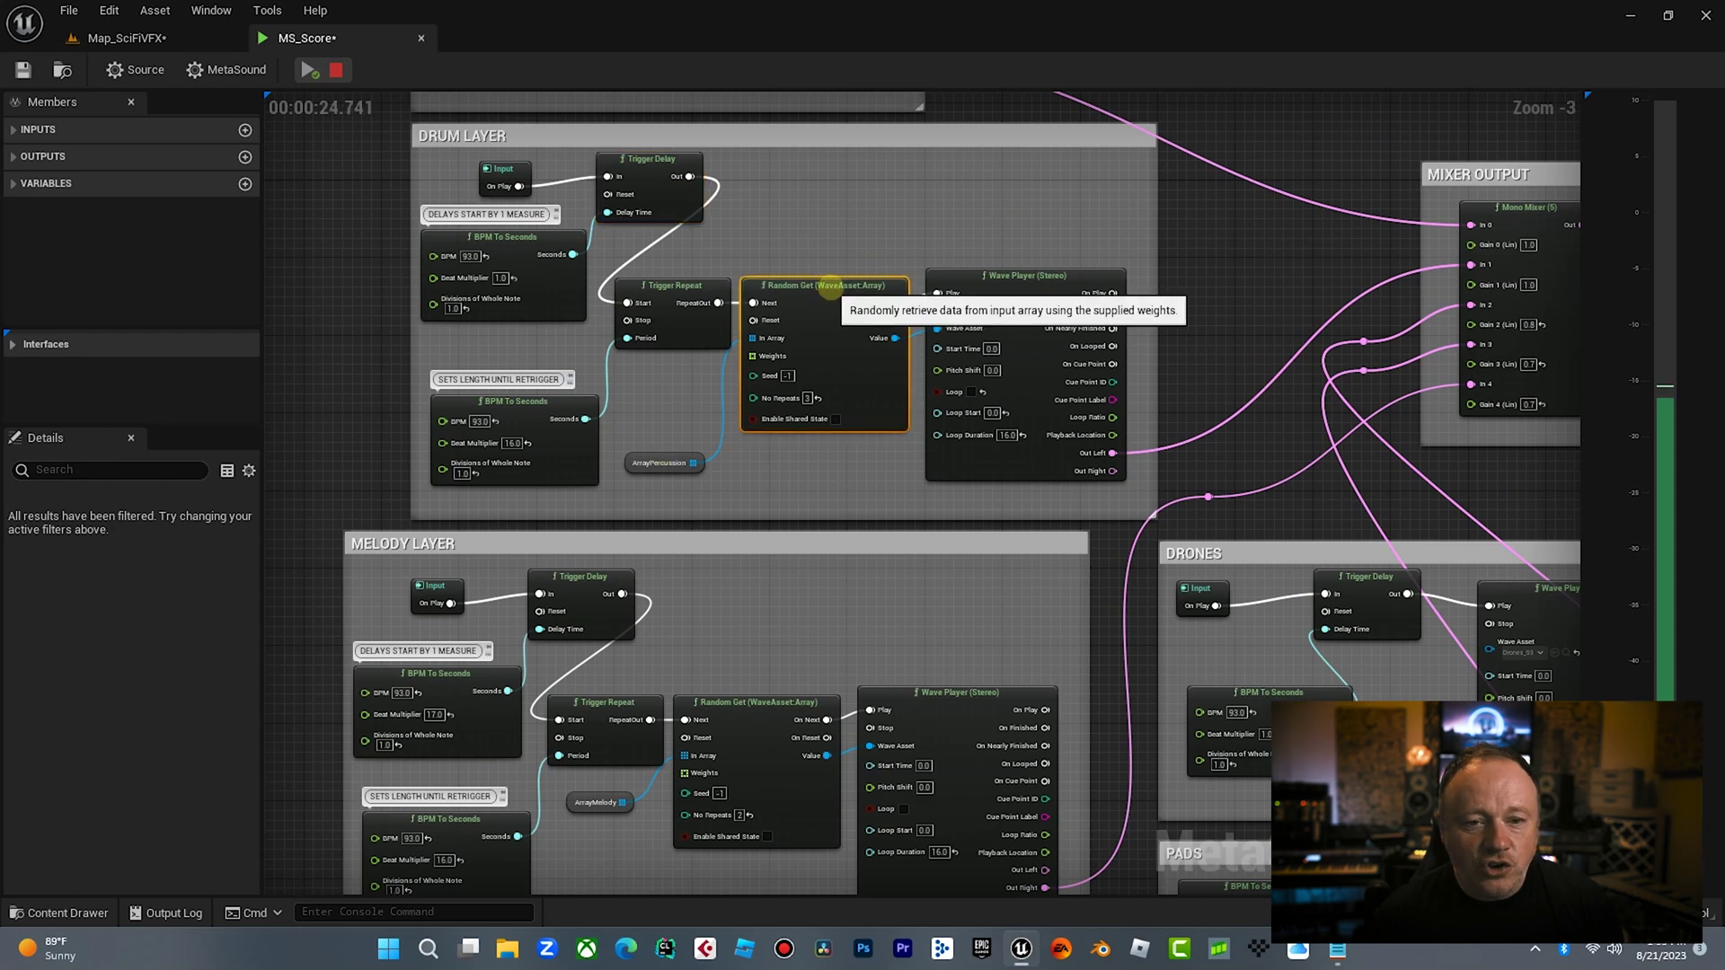
pyautogui.moveTo(828, 288); pyautogui.dragTo(836, 285)
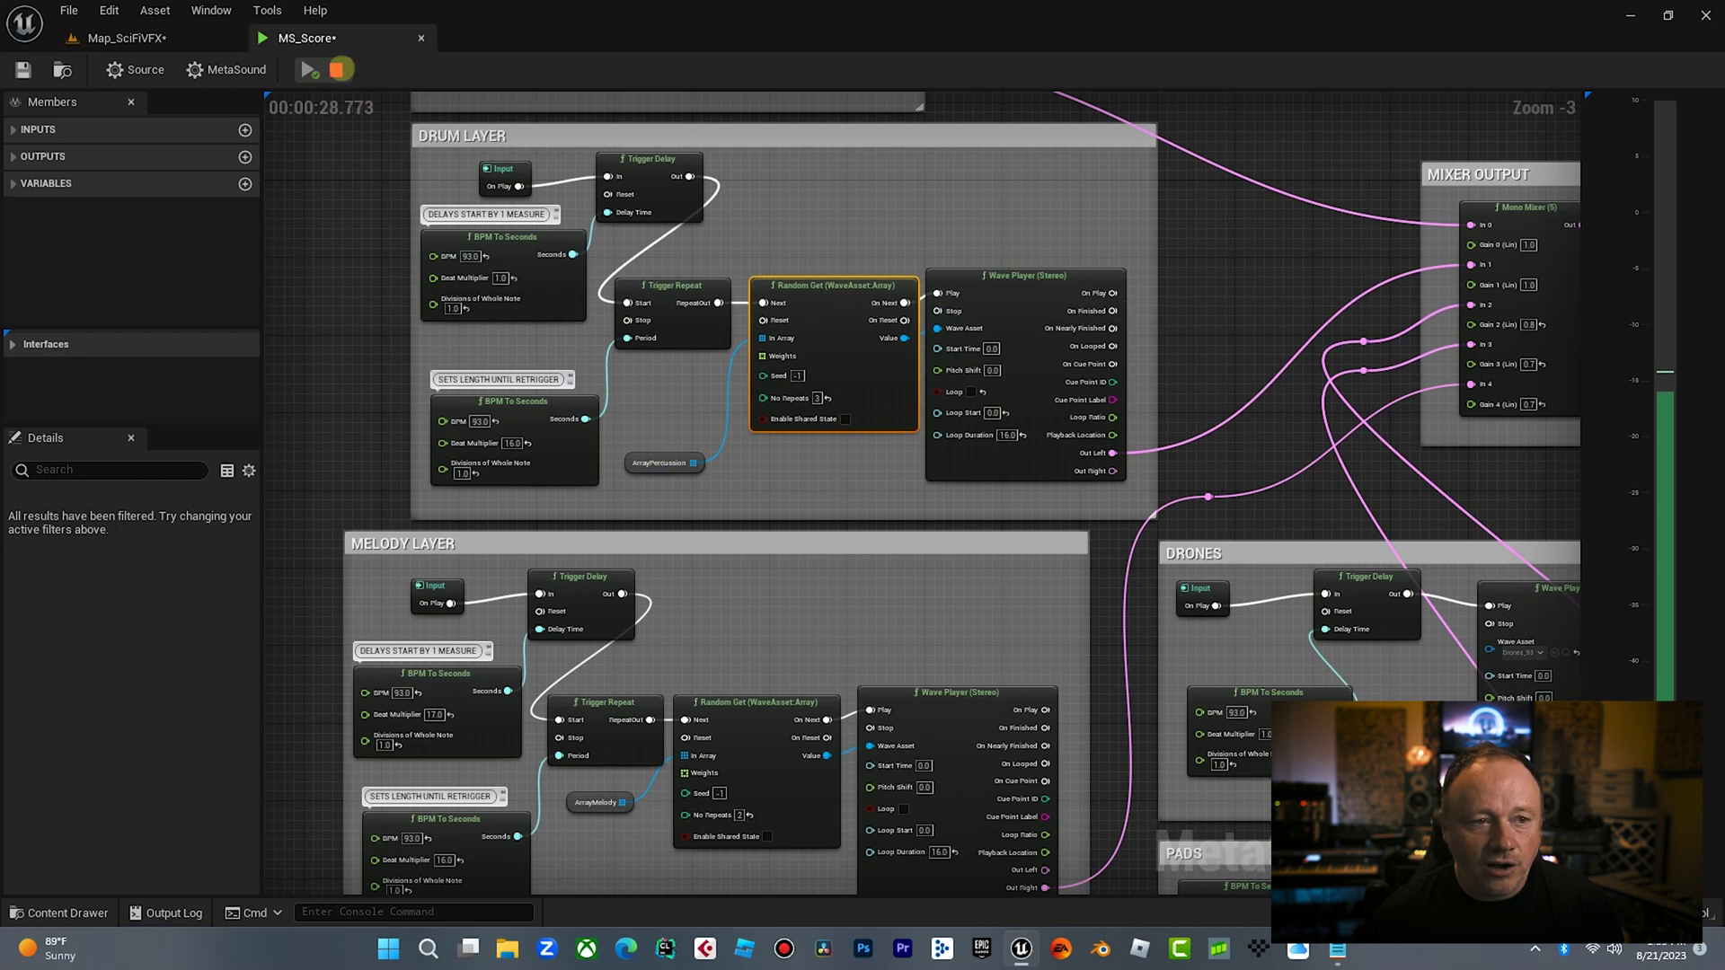
pyautogui.click(336, 69)
pyautogui.moveTo(794, 154); pyautogui.dragTo(767, 96, button='right')
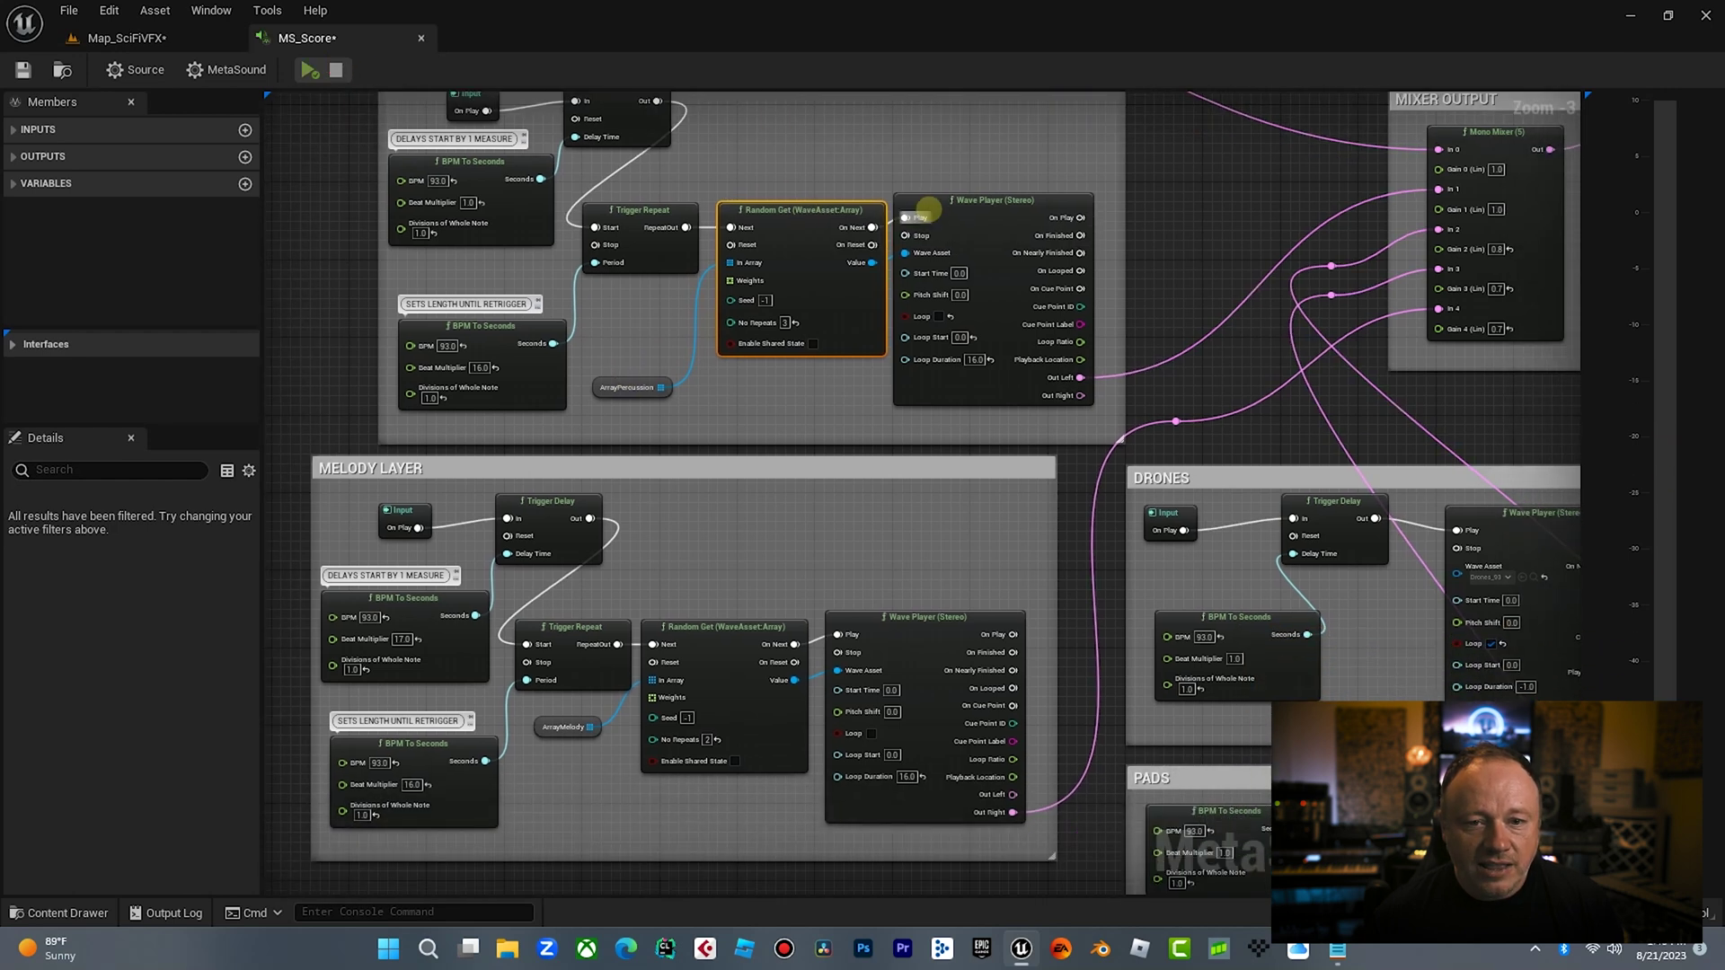
pyautogui.click(948, 205)
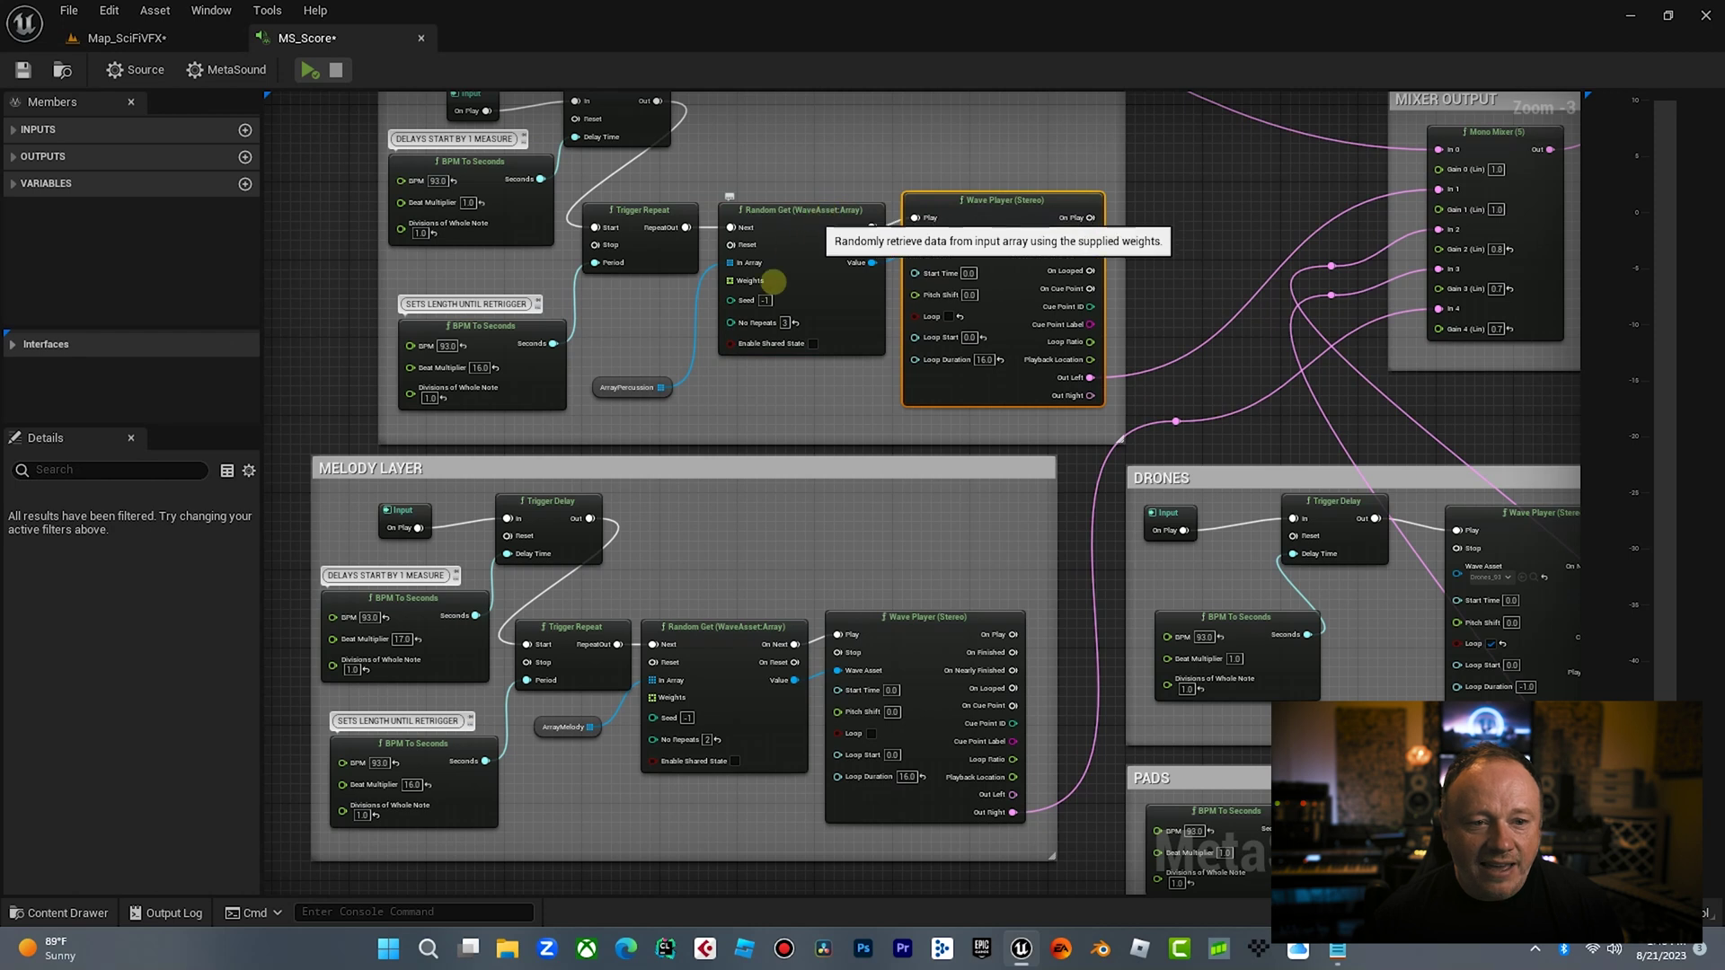
# Inspect the two-element ArrayPercussion WaveAsset array, then pan to the MELODY LAYER group
pyautogui.click(637, 382)
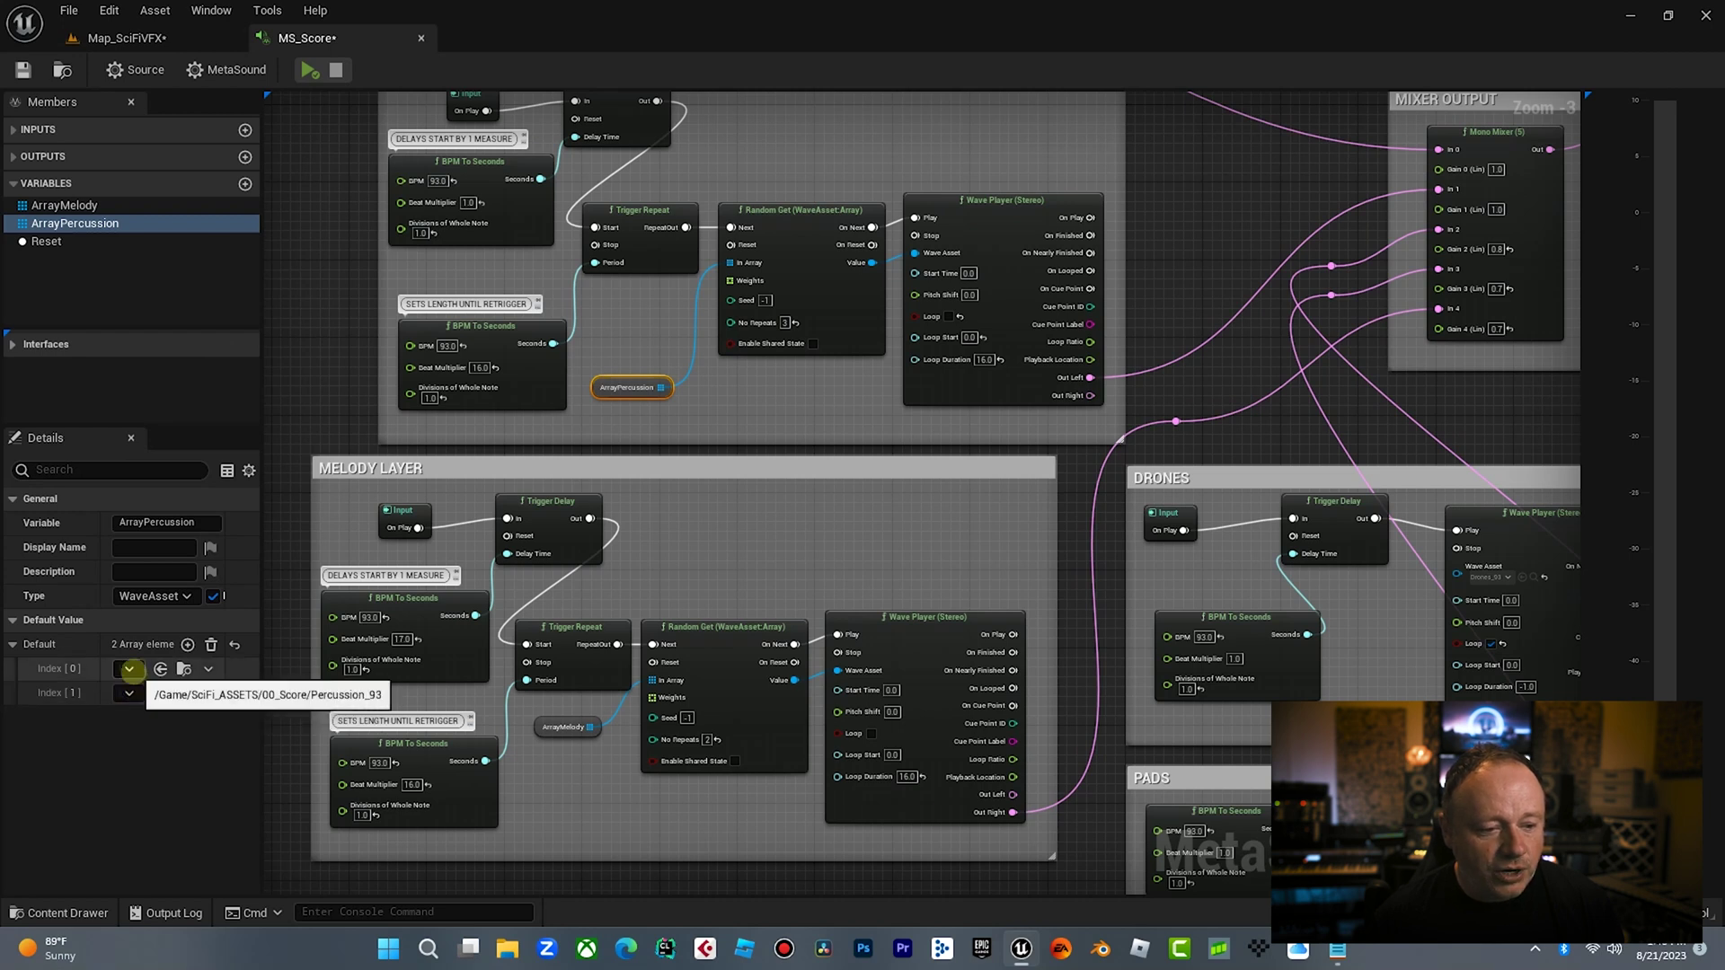
pyautogui.moveTo(718, 407); pyautogui.dragTo(758, 476, button='right')
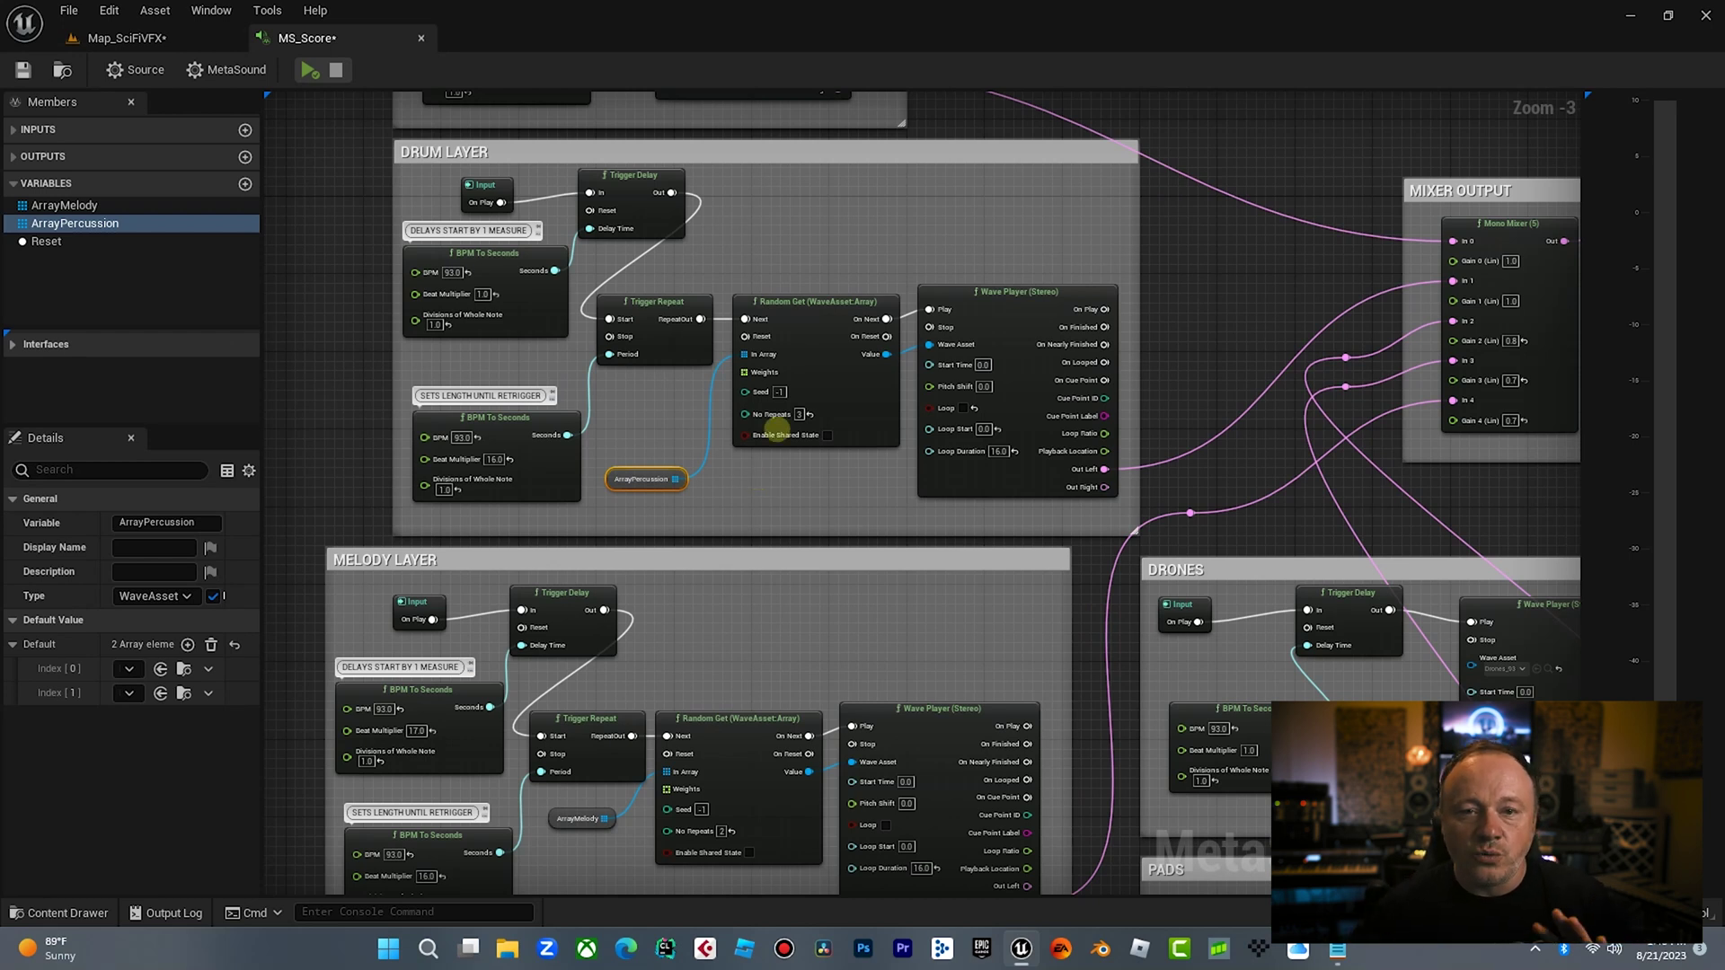
pyautogui.moveTo(817, 472); pyautogui.dragTo(1047, 234, button='right')
pyautogui.moveTo(835, 439); pyautogui.dragTo(1222, 277, button='right')
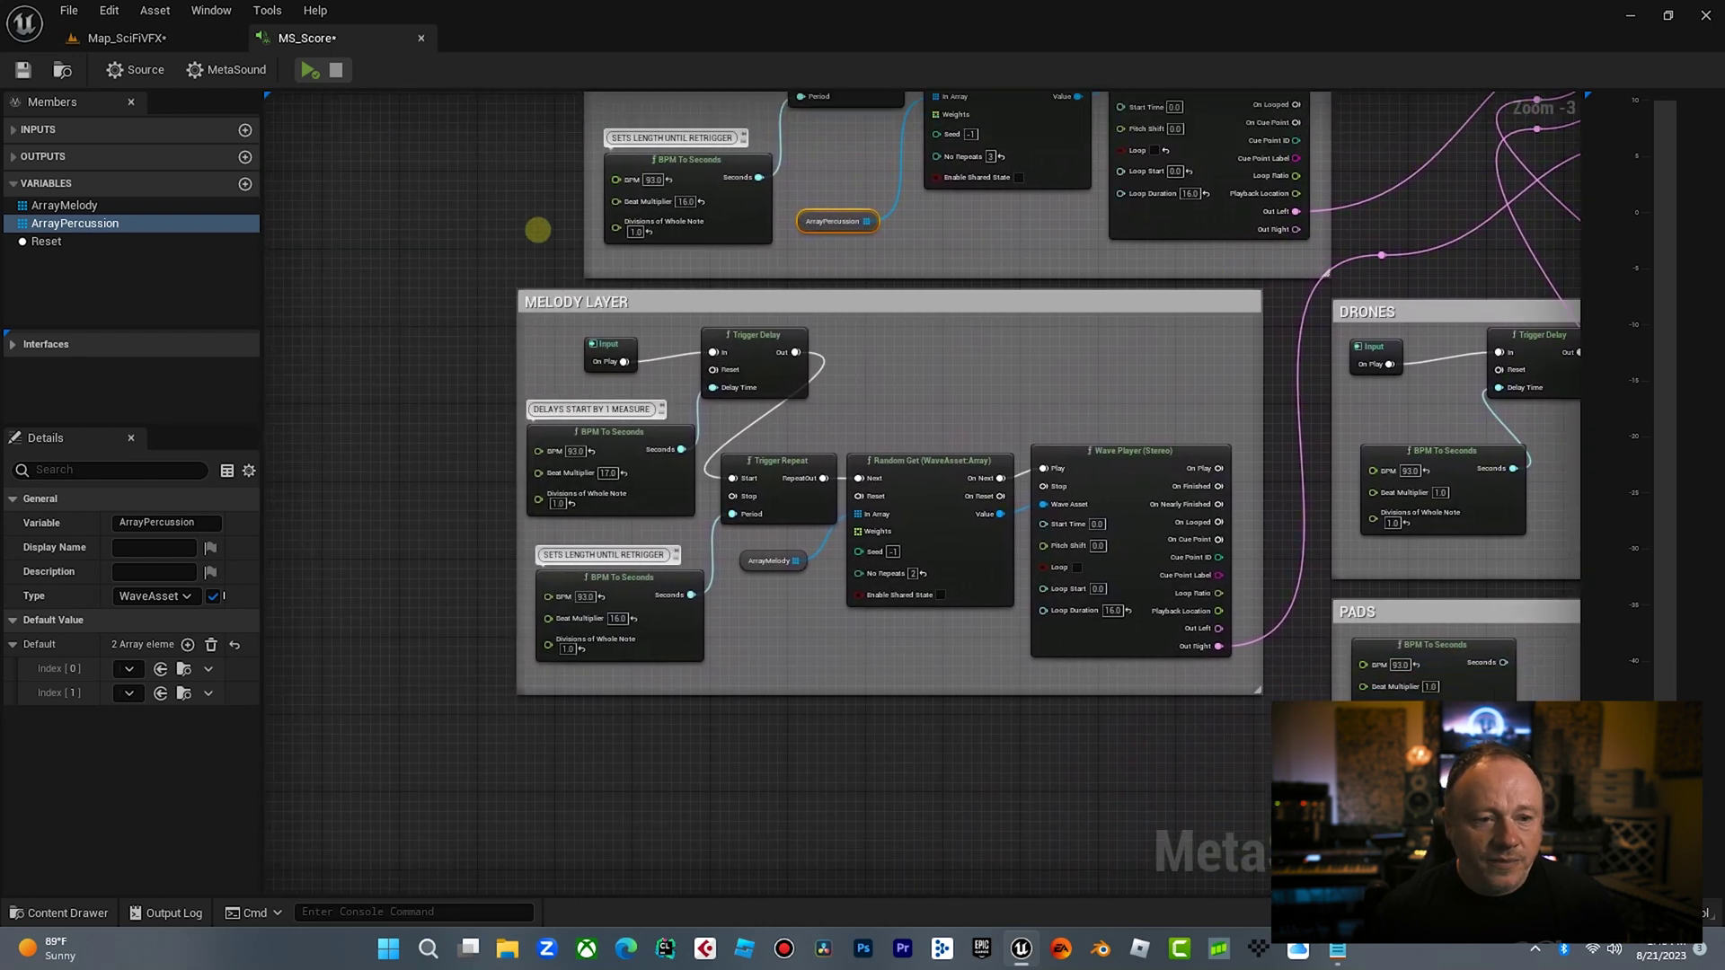
# Select the MELODY LAYER comment, play the score, and inspect ArrayMelody's five wave assets in a wider Details panel
pyautogui.moveTo(534, 229); pyautogui.dragTo(485, 216, button='right')
pyautogui.click(606, 285)
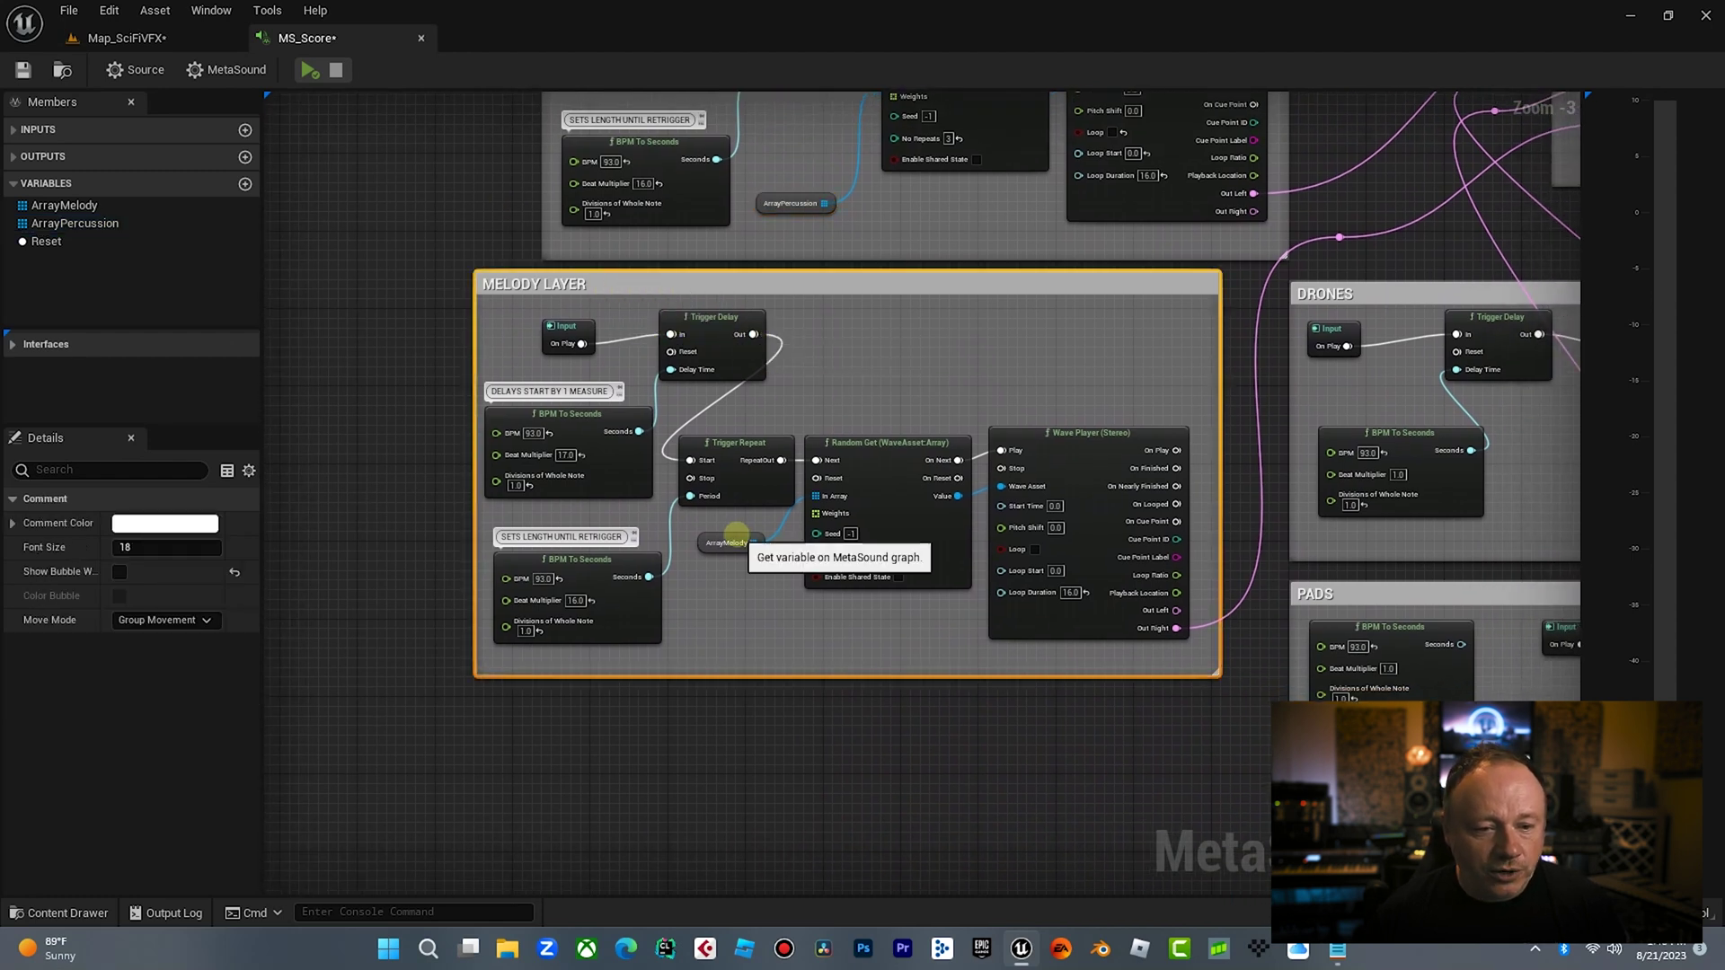
pyautogui.moveTo(869, 272); pyautogui.dragTo(879, 340, button='right')
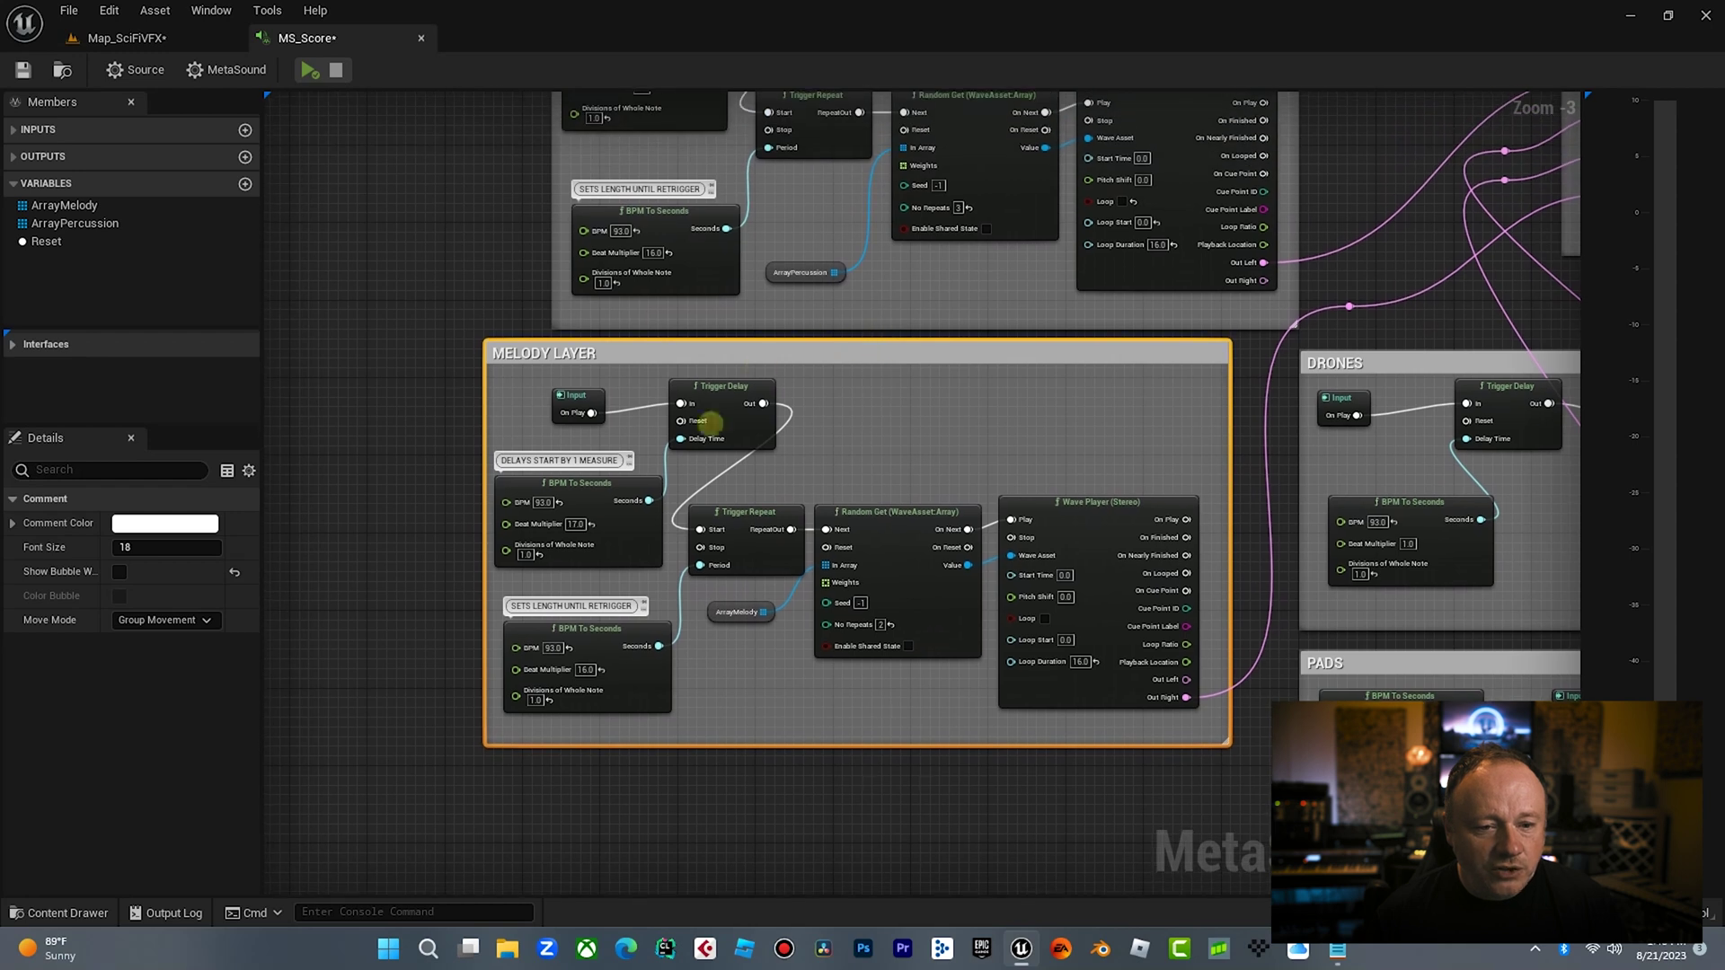
pyautogui.moveTo(845, 426); pyautogui.dragTo(832, 367, button='right')
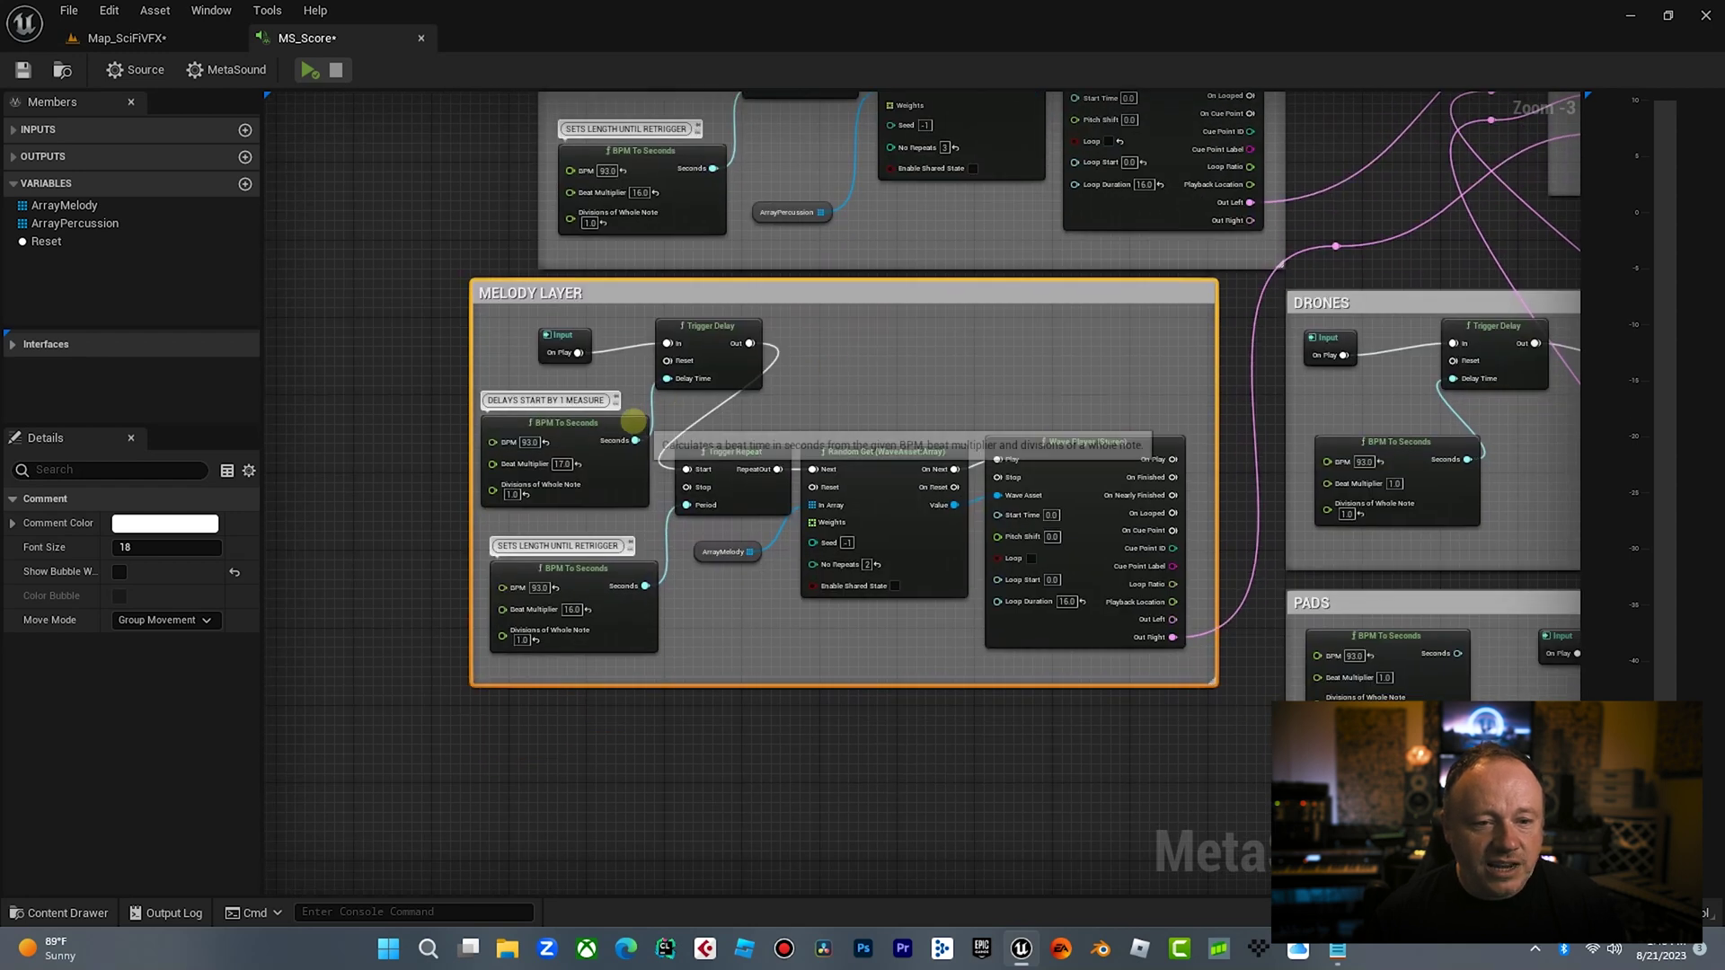
pyautogui.click(310, 70)
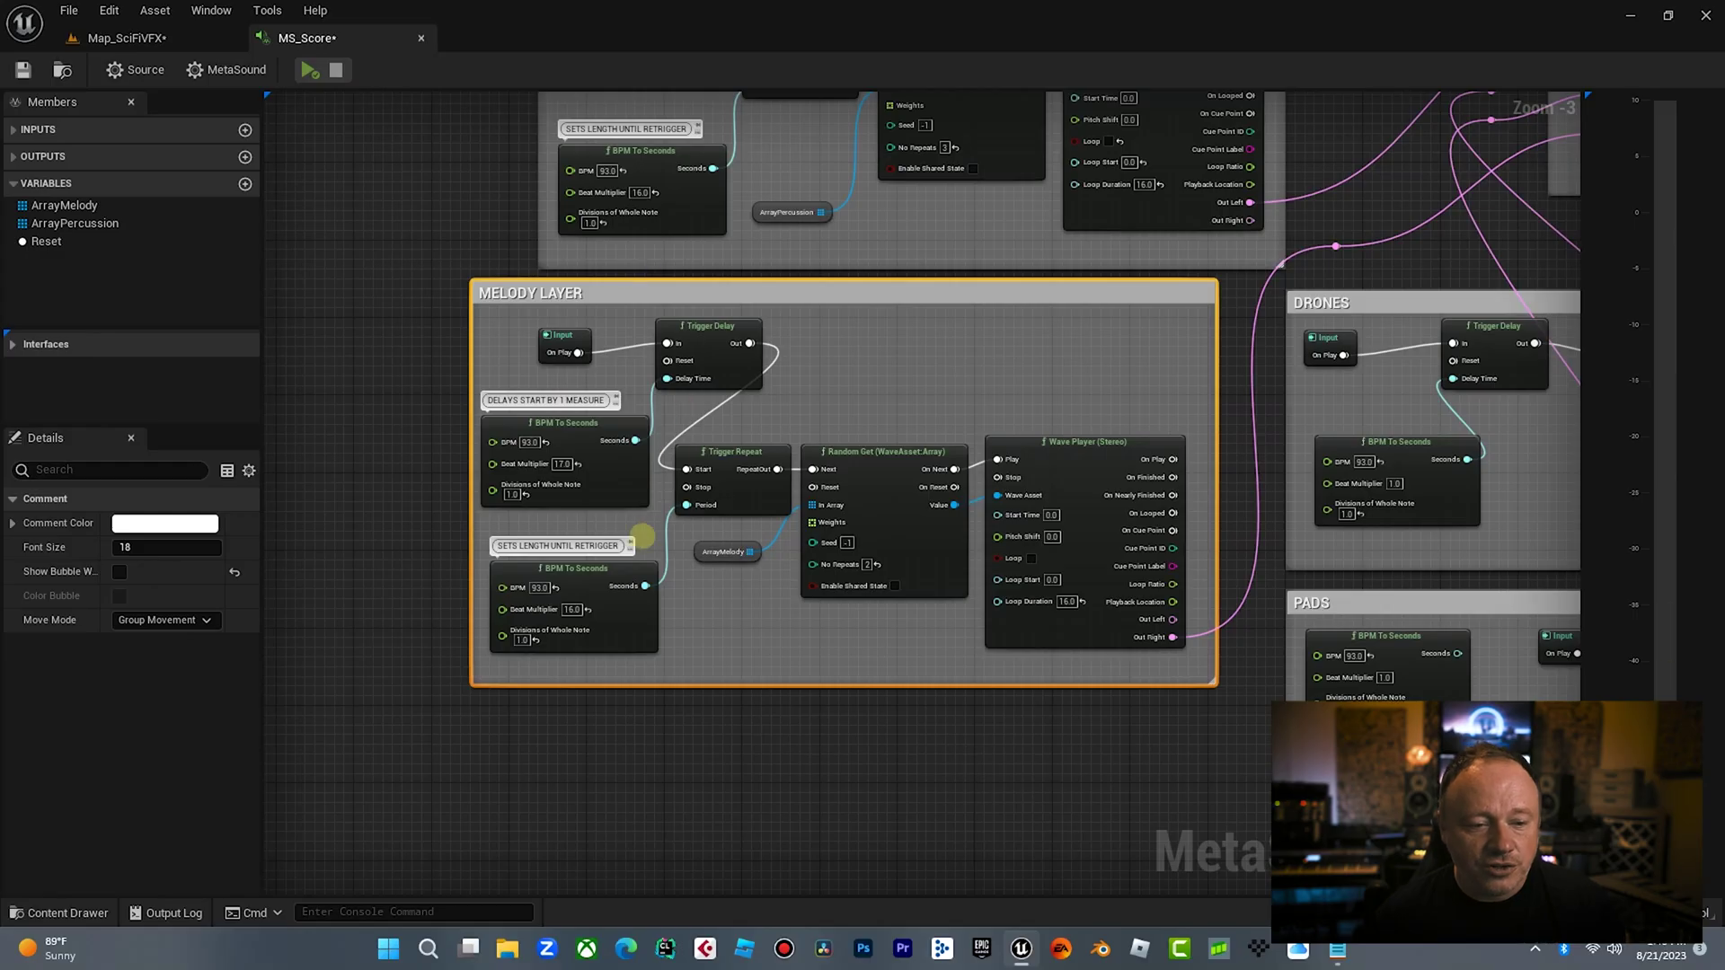
pyautogui.click(633, 570)
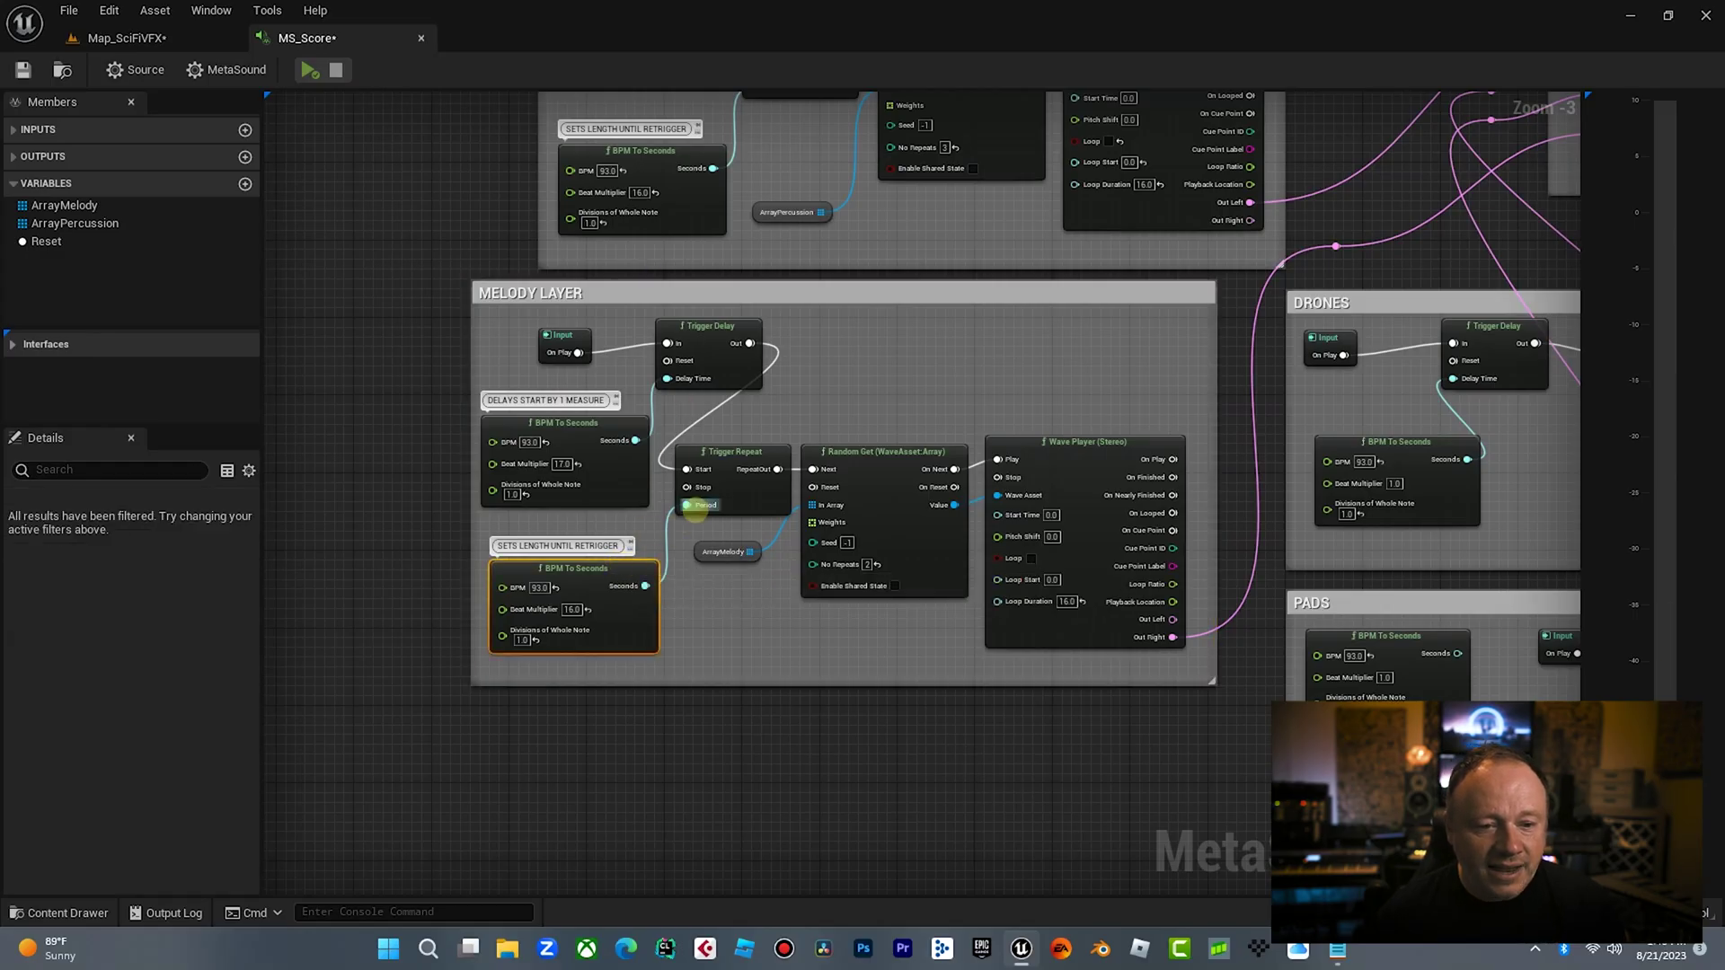
pyautogui.click(723, 548)
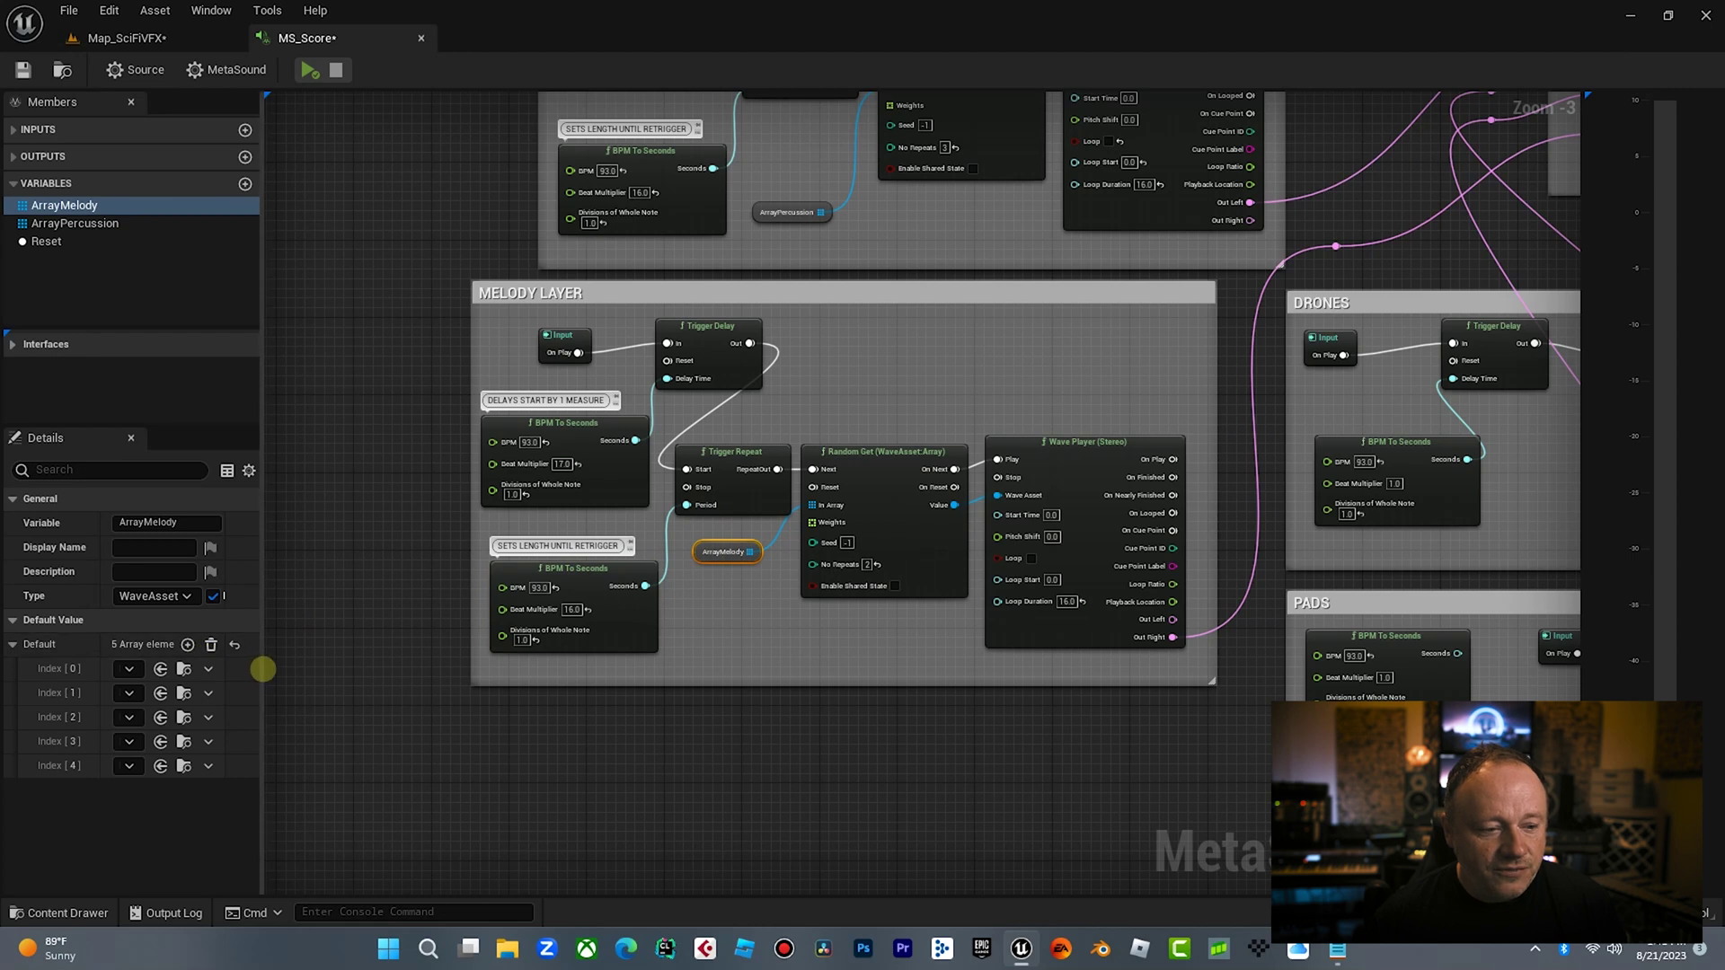
pyautogui.moveTo(261, 669); pyautogui.dragTo(479, 676)
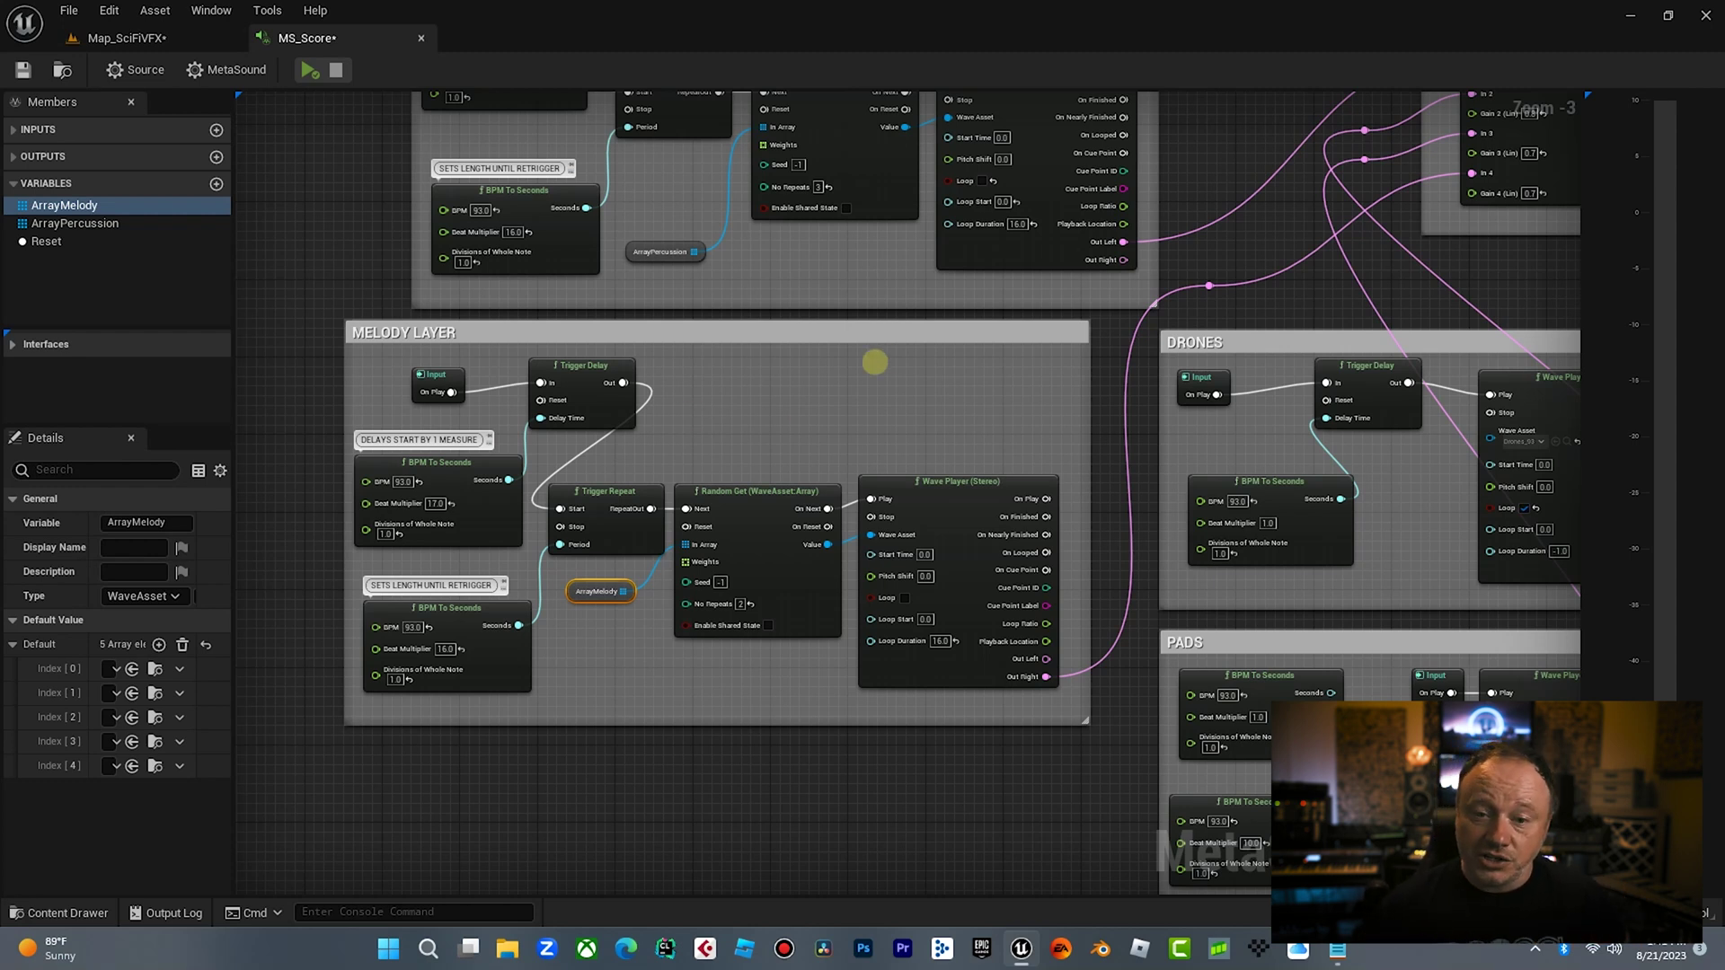
# Locate and preview the Drones_93 loop from the DRONES Wave Asset pin
pyautogui.moveTo(1076, 375); pyautogui.dragTo(730, 439, button='right')
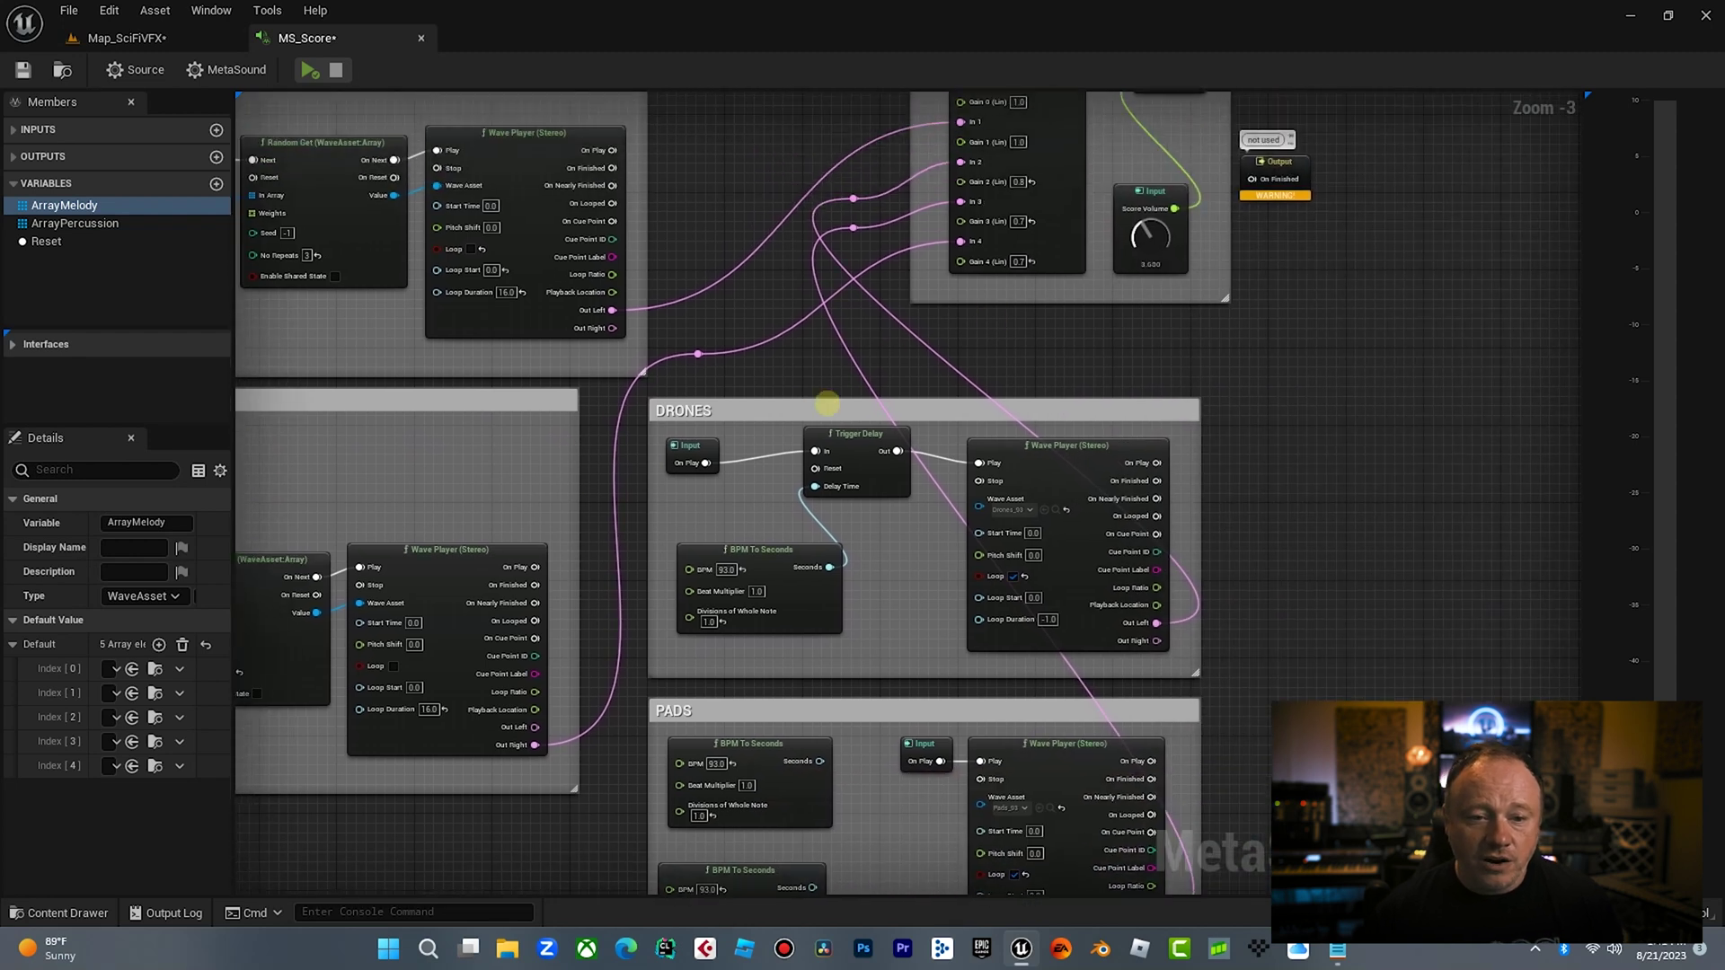
pyautogui.click(799, 407)
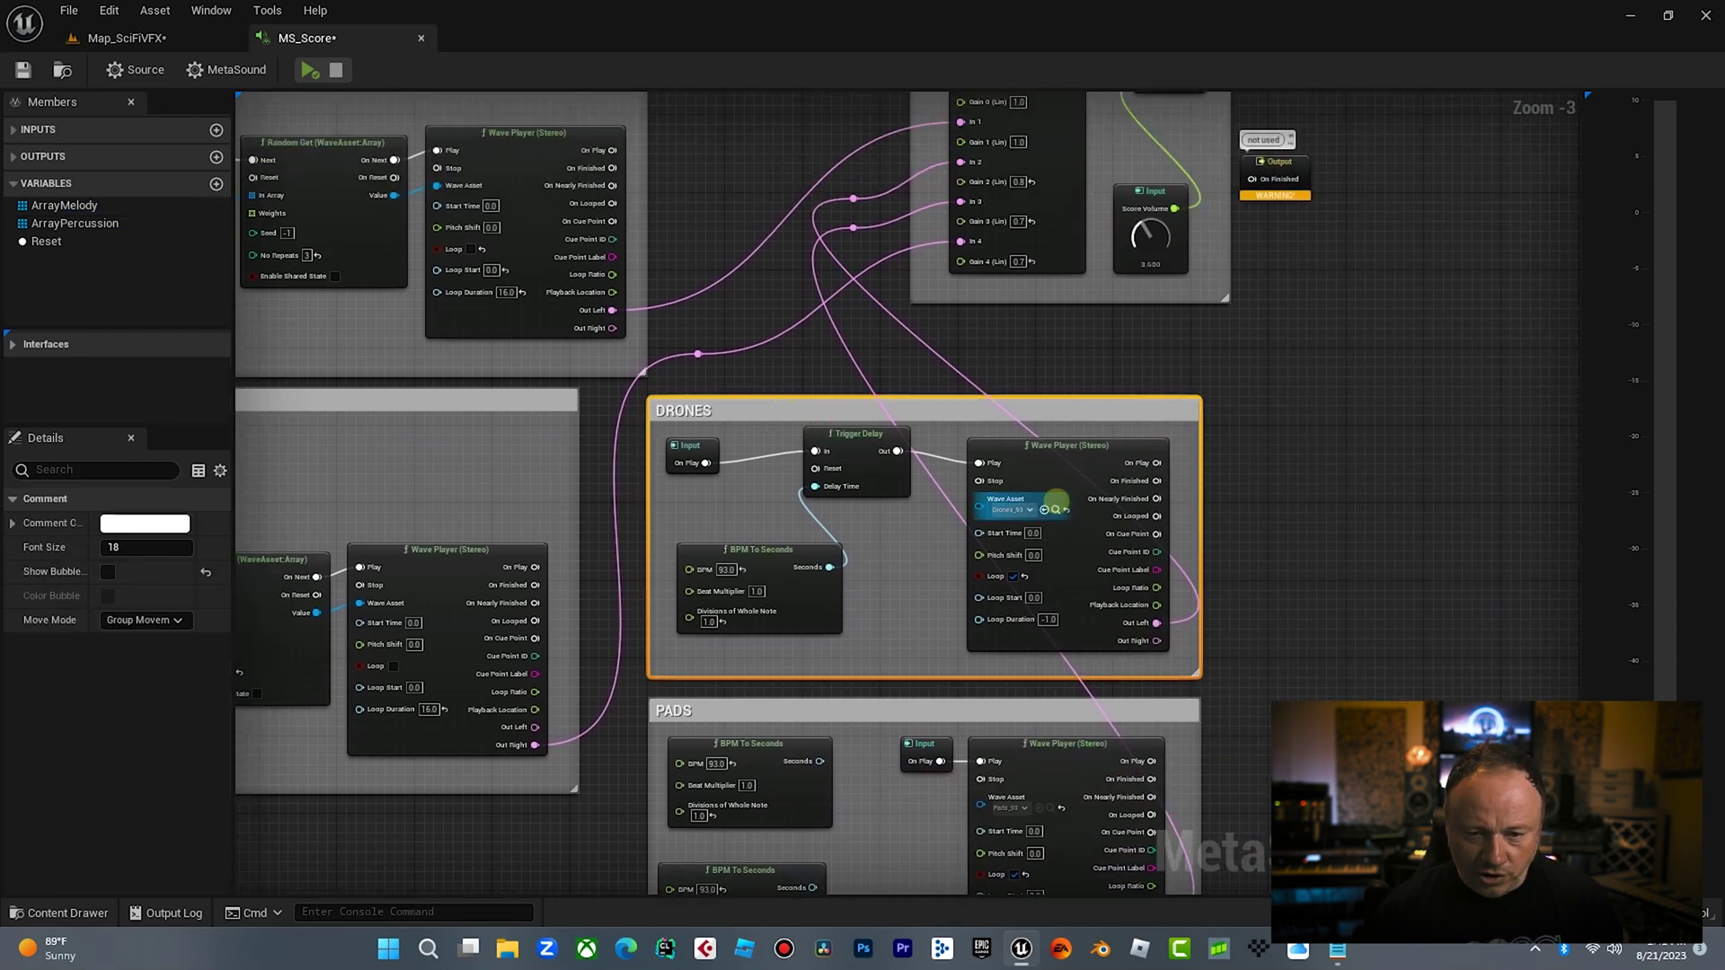
pyautogui.click(1056, 508)
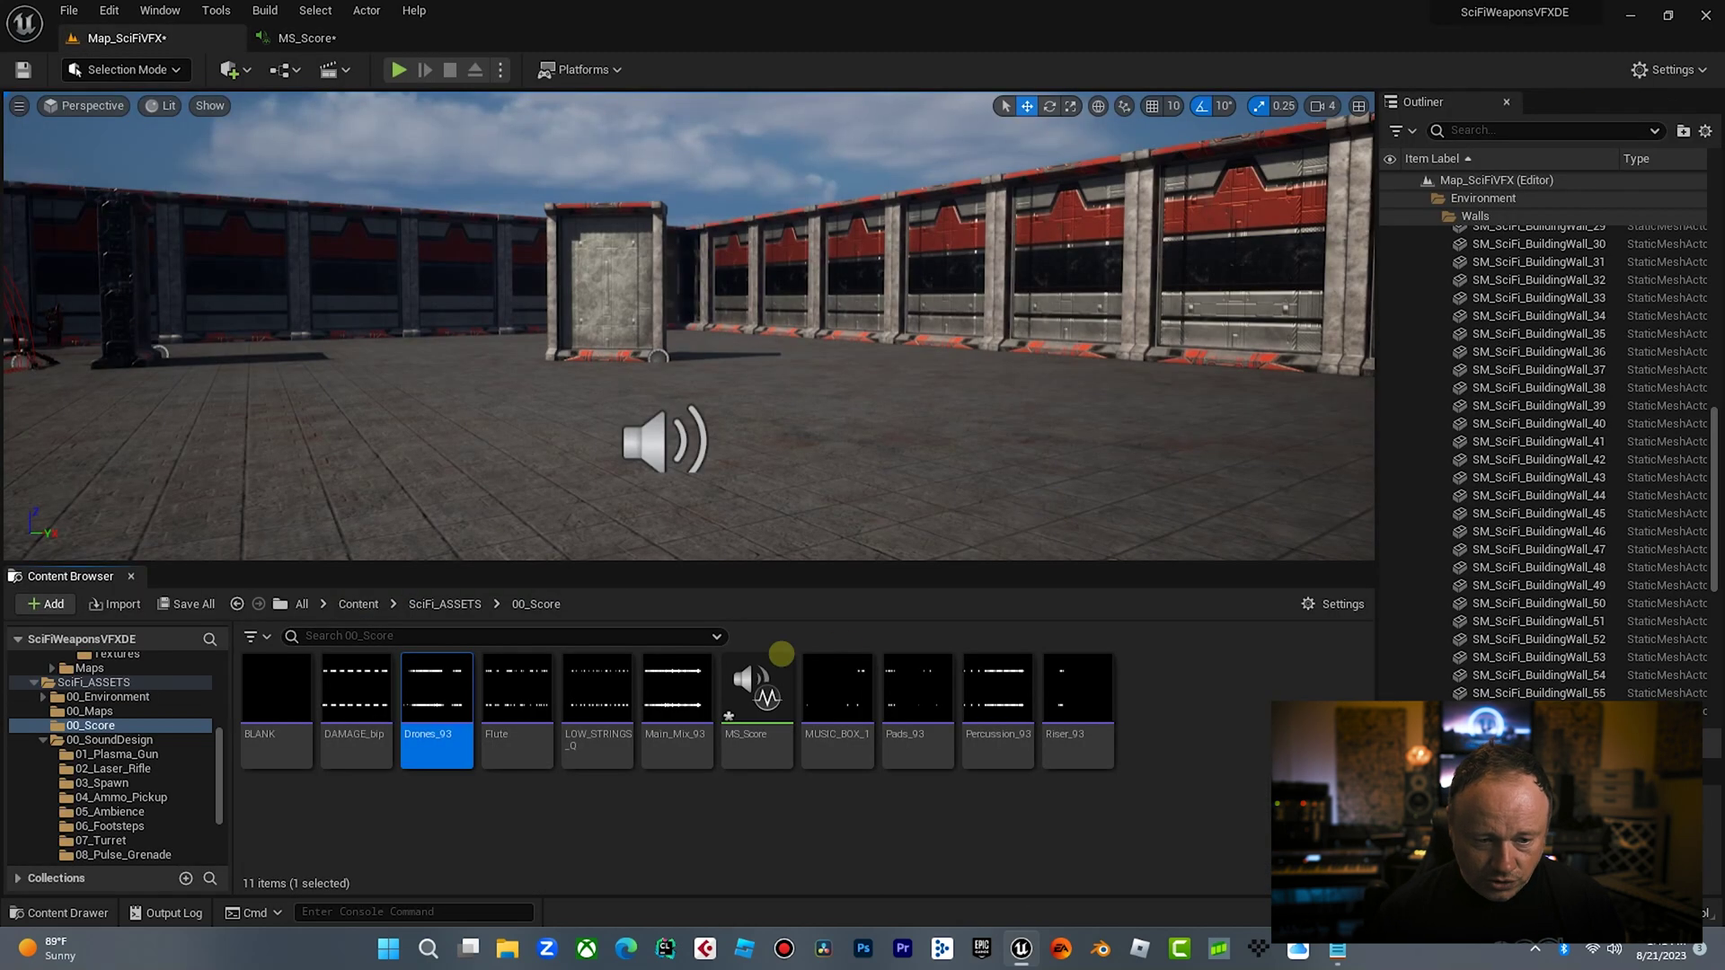
pyautogui.click(434, 688)
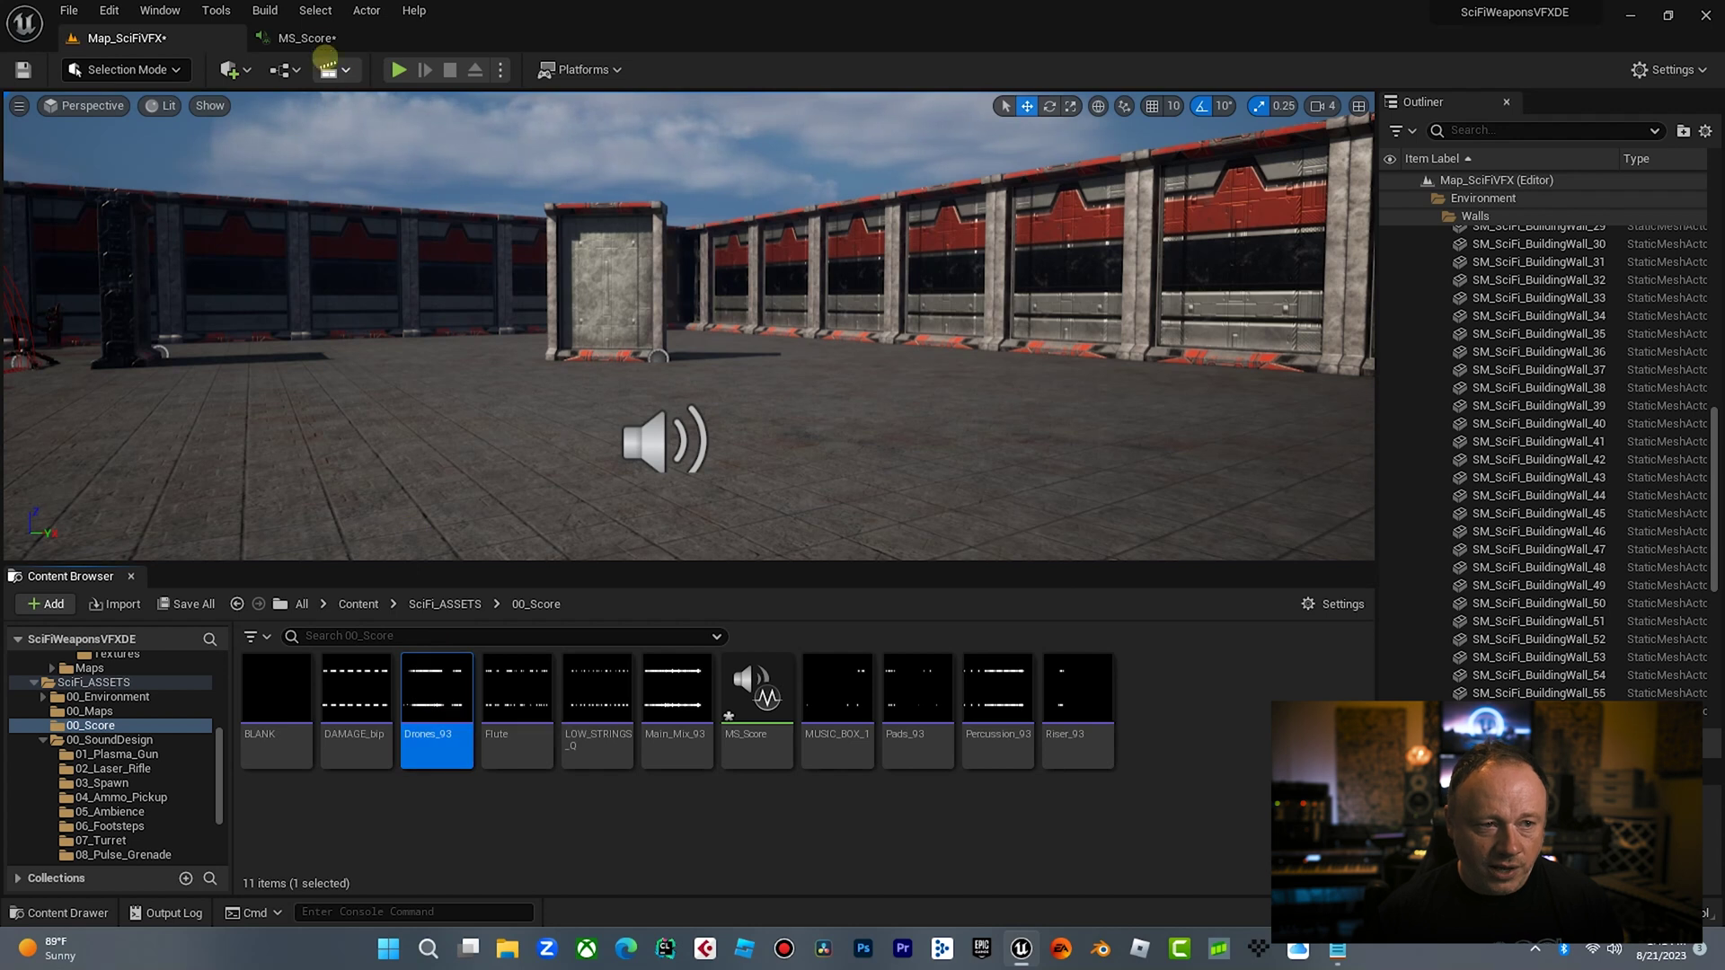
pyautogui.click(321, 40)
# Delete both BPM To Seconds nodes from the PADS group
pyautogui.moveTo(870, 344); pyautogui.dragTo(903, 222, button='right')
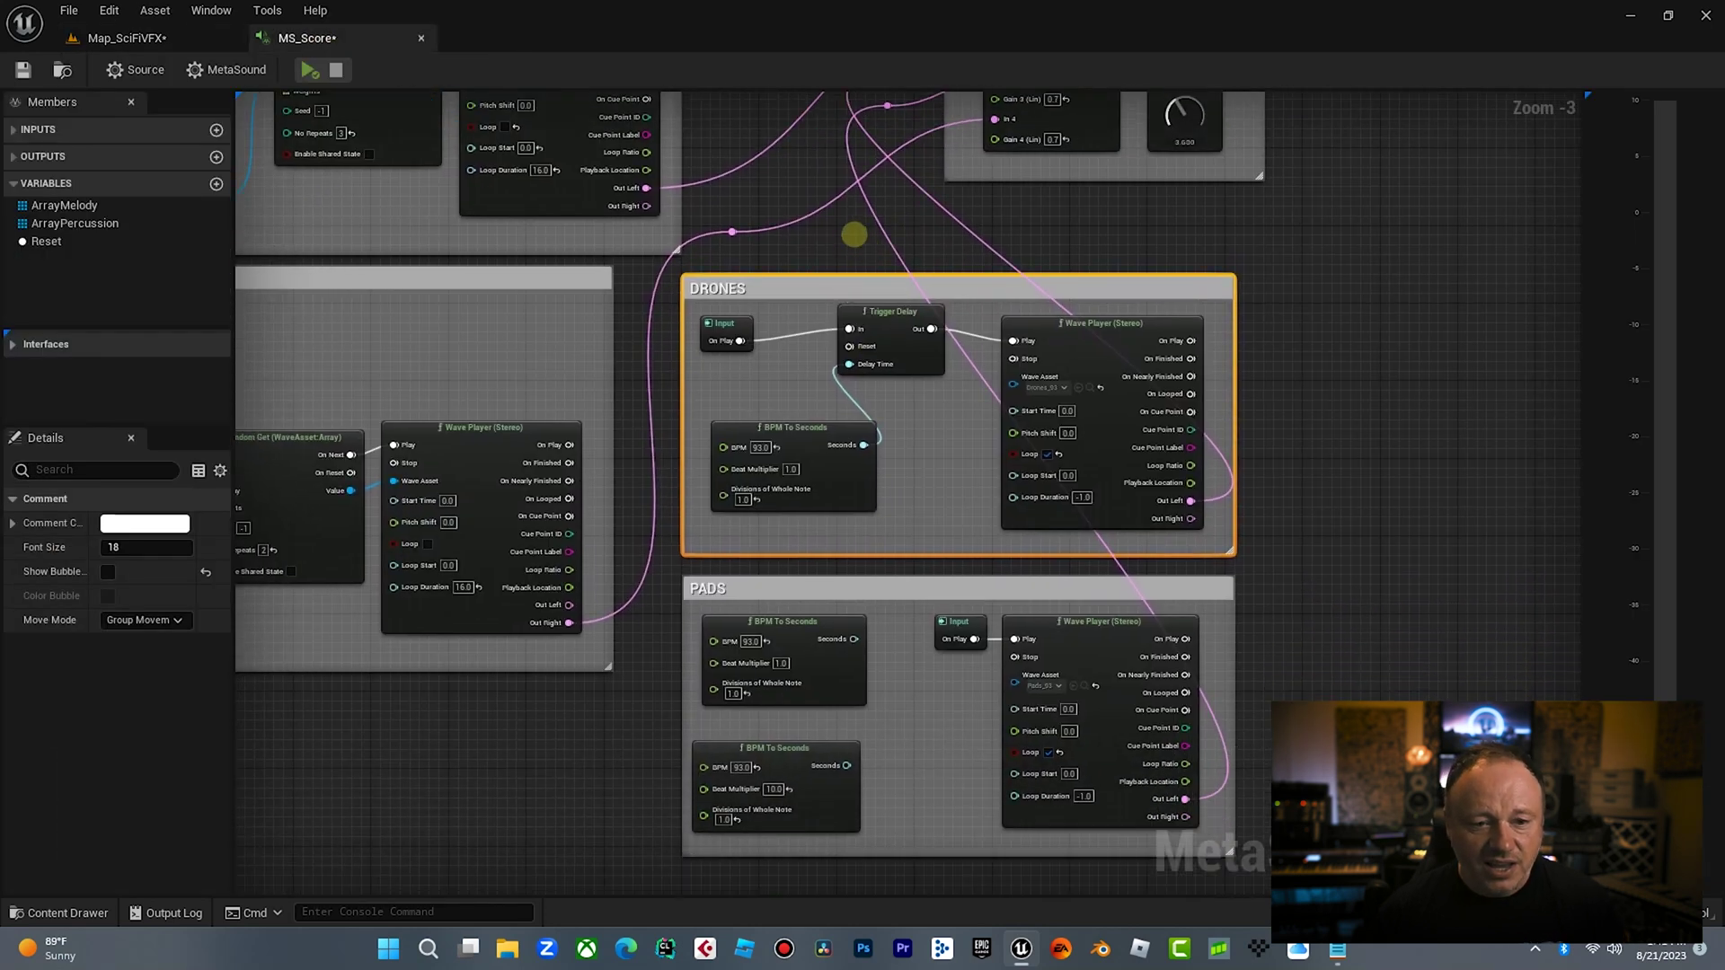
pyautogui.moveTo(853, 234); pyautogui.dragTo(781, 254, button='right')
pyautogui.moveTo(923, 261); pyautogui.dragTo(745, 402, button='right')
pyautogui.click(855, 453)
pyautogui.click(646, 440)
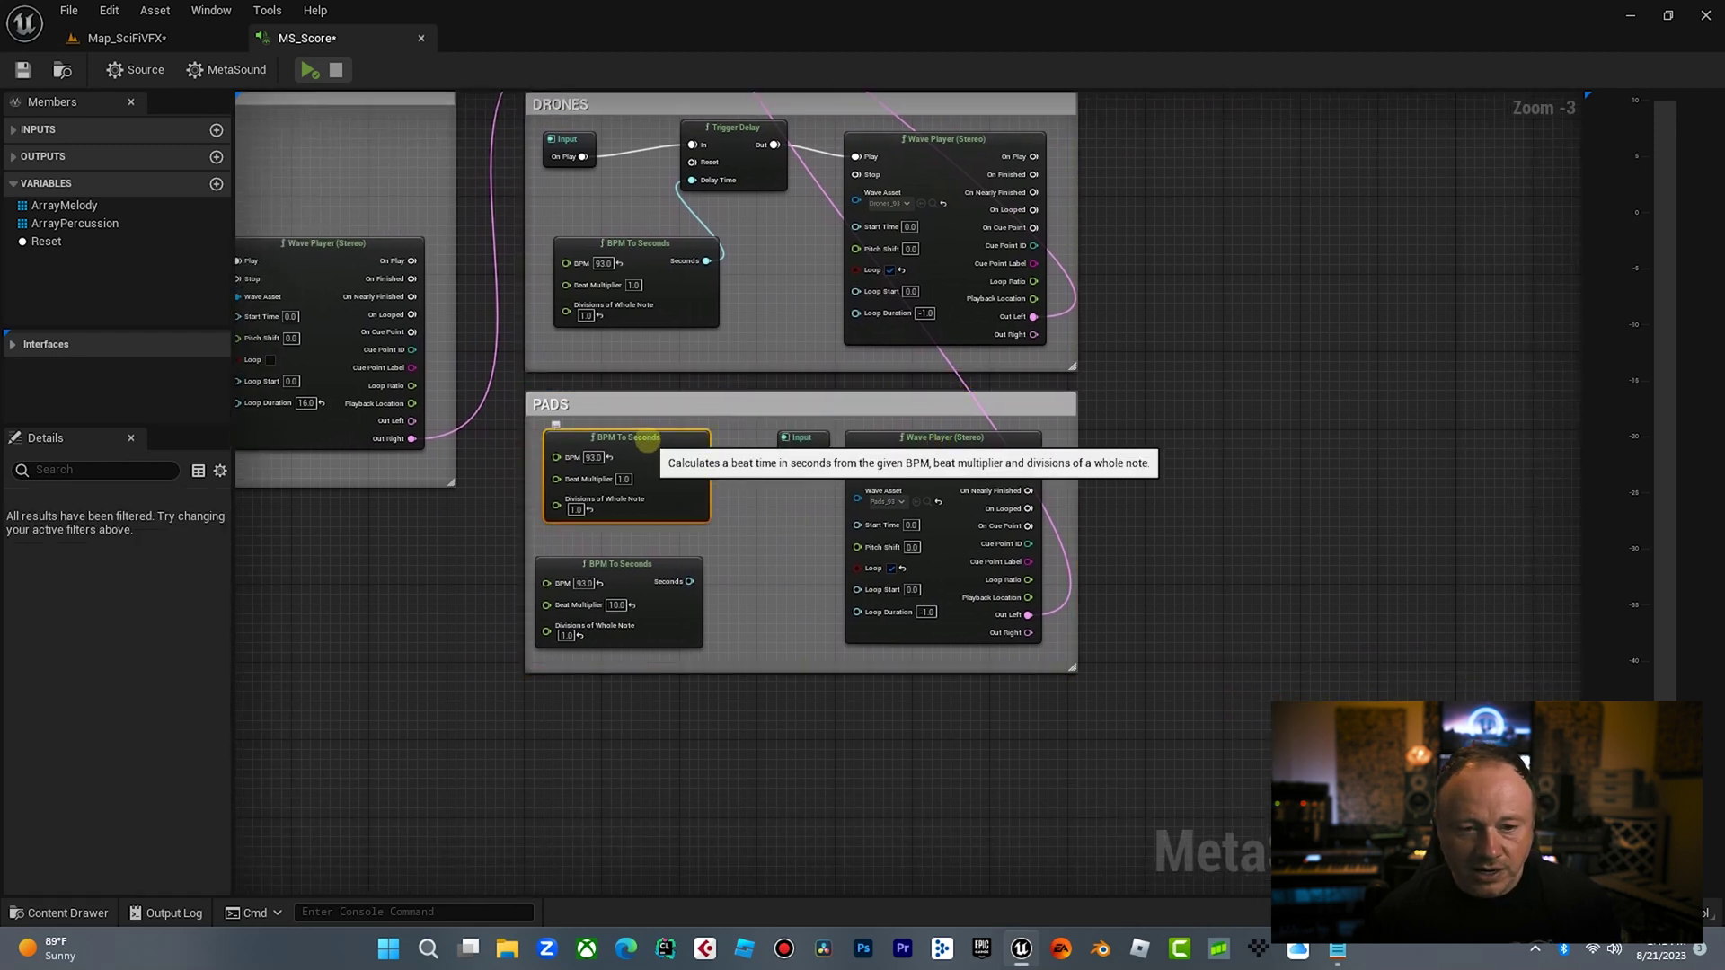
pyautogui.press('Delete')
pyautogui.click(643, 566)
pyautogui.press('Delete')
pyautogui.moveTo(723, 504); pyautogui.dragTo(531, 492, button='right')
# Locate and audition the Pads_93 loop, then return to MS_Score's Mixer Output section
pyautogui.click(730, 485)
pyautogui.click(917, 688)
pyautogui.click(917, 688)
pyautogui.click(305, 37)
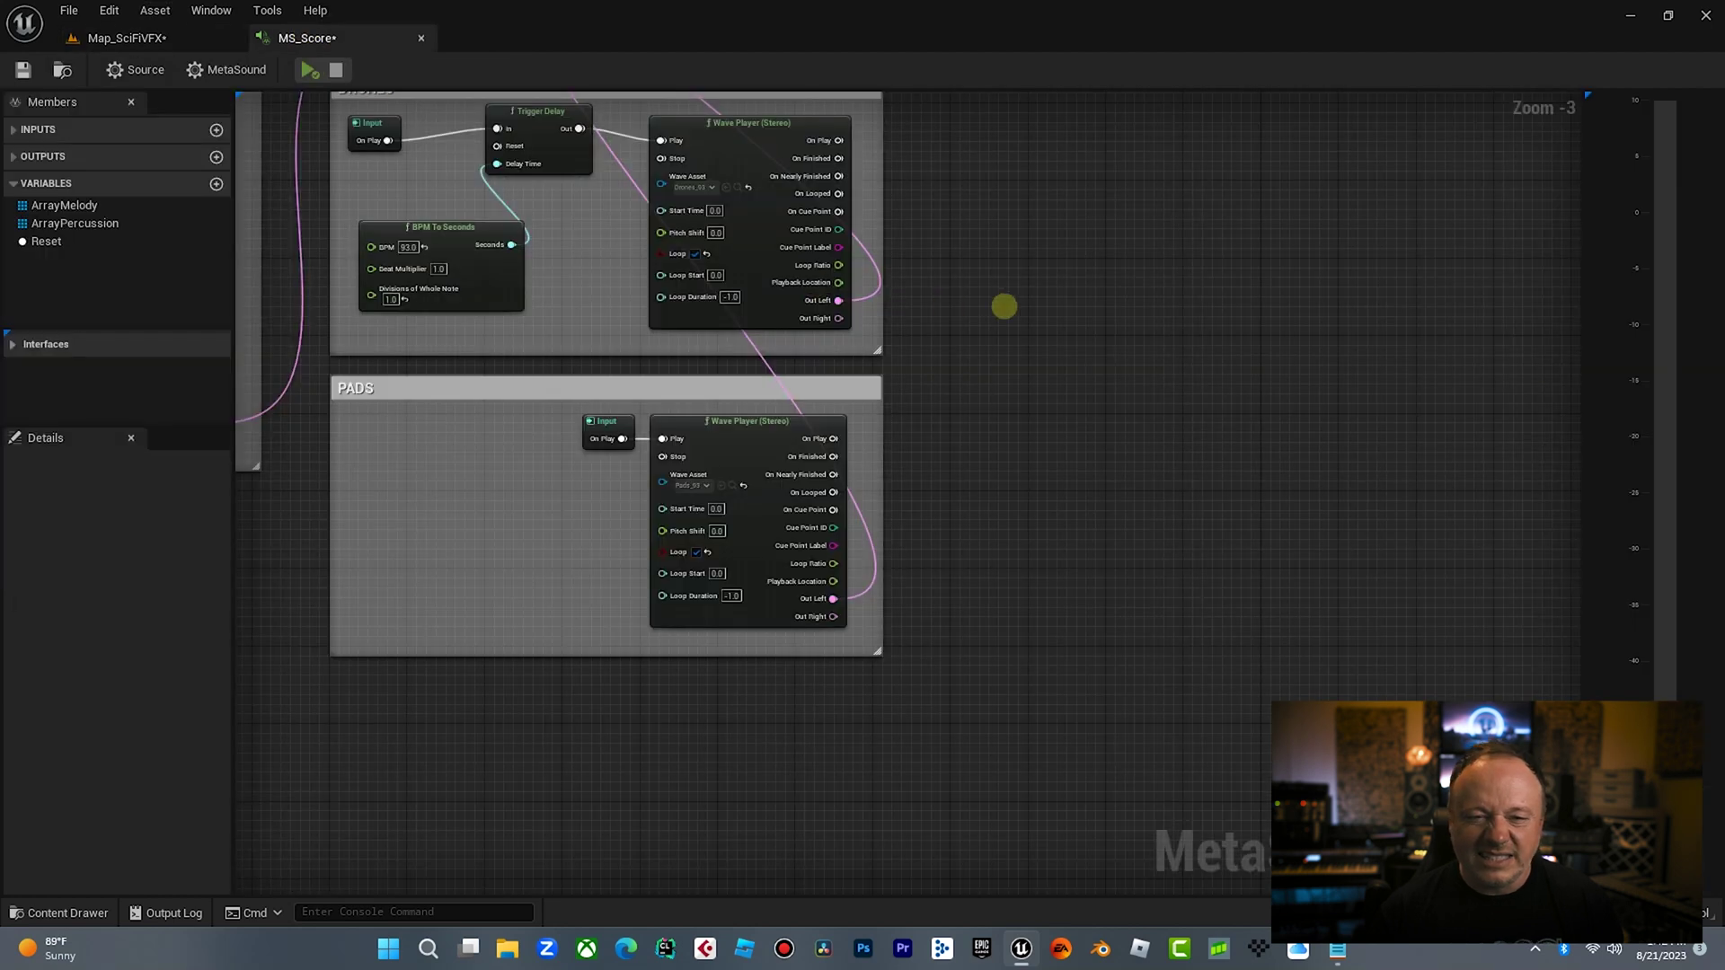
pyautogui.moveTo(377, 90); pyautogui.dragTo(671, 663, button='right')
# Inspect the Score Volume input, shift the On Finished output right, and expand the UE.Source.OneShot interface
pyautogui.moveTo(768, 369); pyautogui.dragTo(720, 358, button='right')
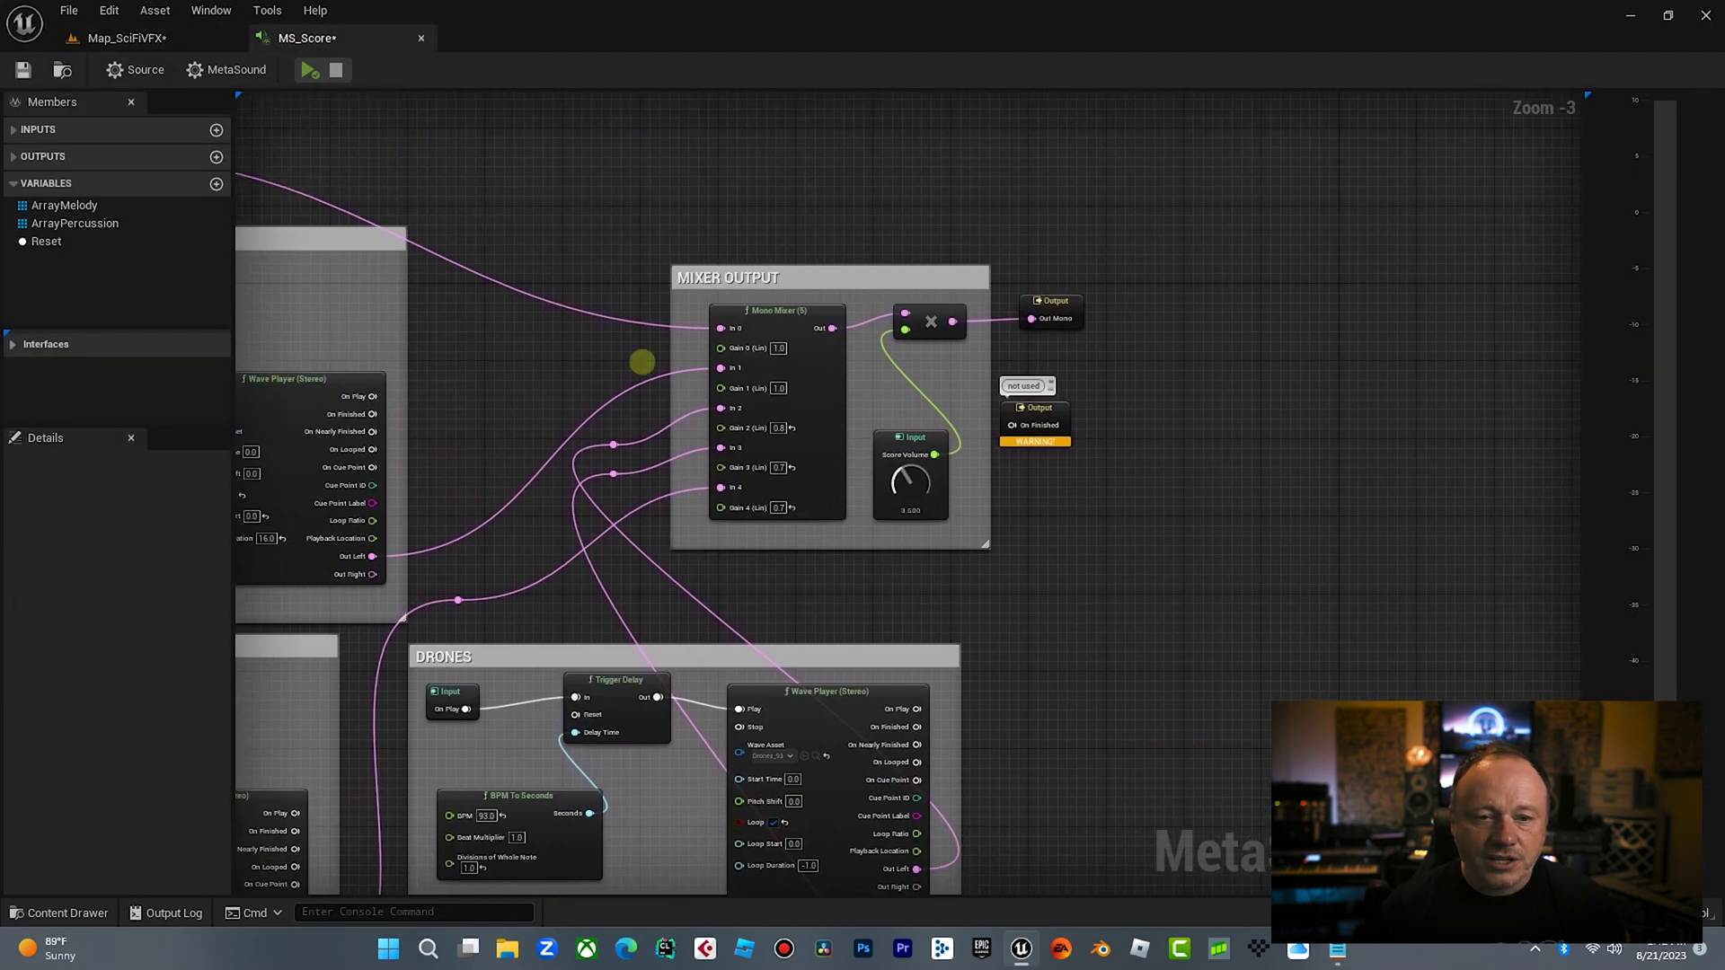
pyautogui.moveTo(1108, 241); pyautogui.dragTo(816, 260, button='right')
pyautogui.click(691, 354)
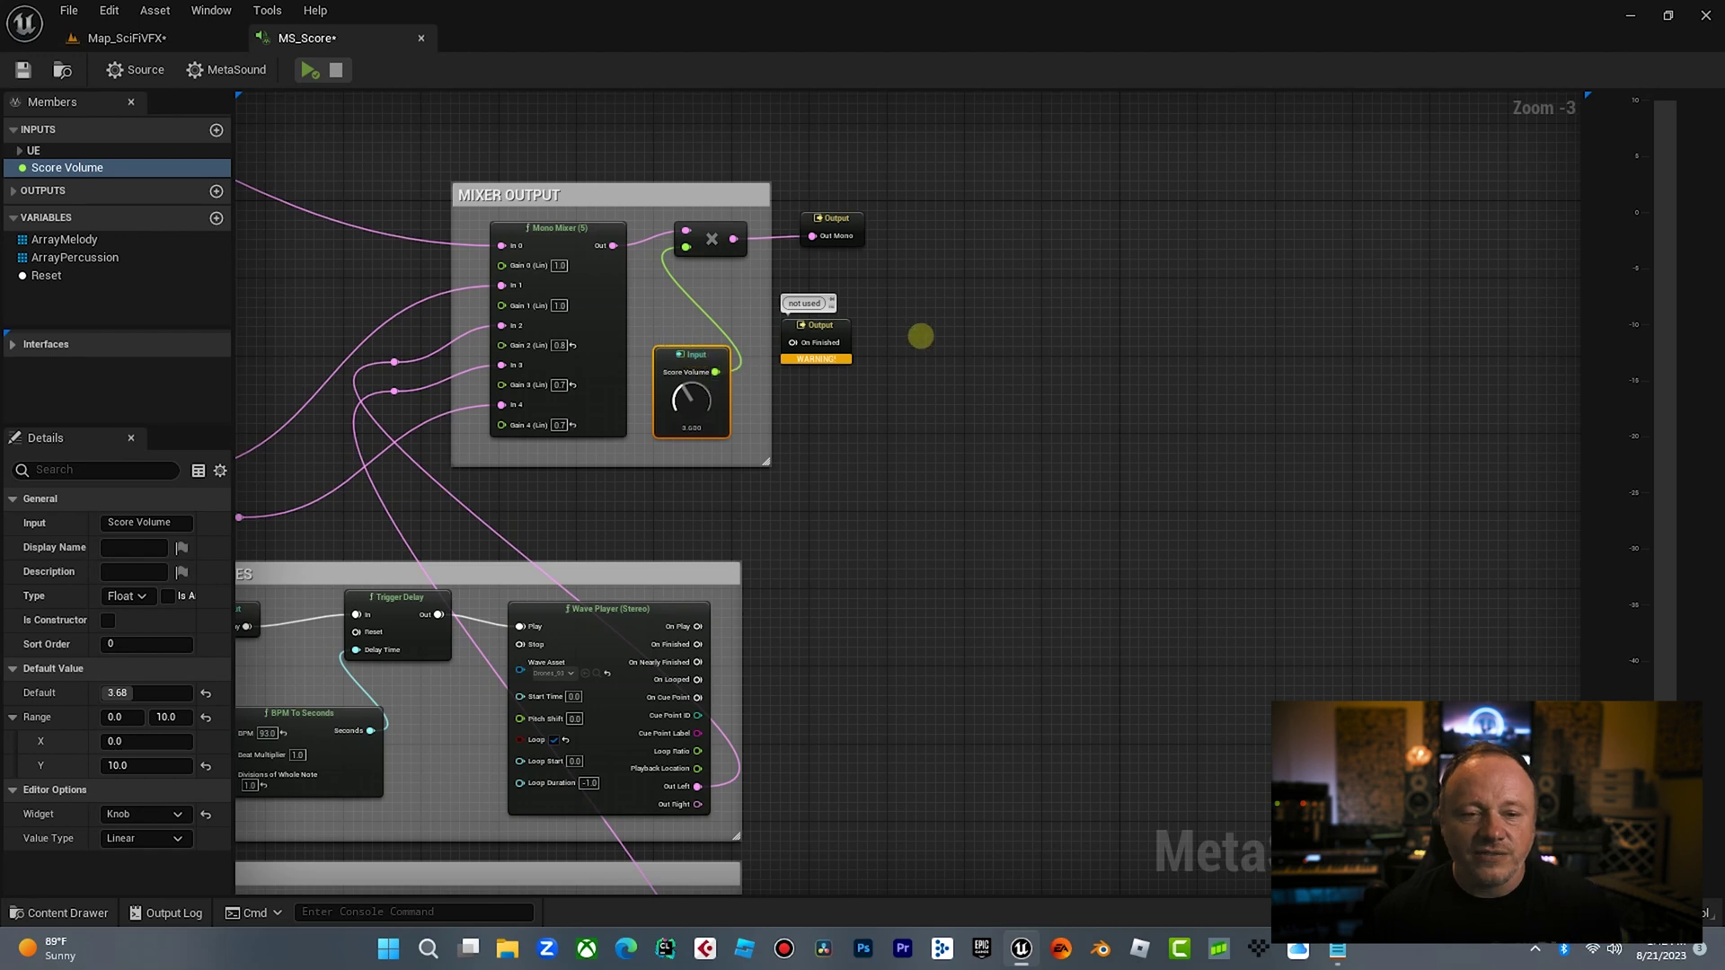
pyautogui.moveTo(833, 328); pyautogui.dragTo(853, 327)
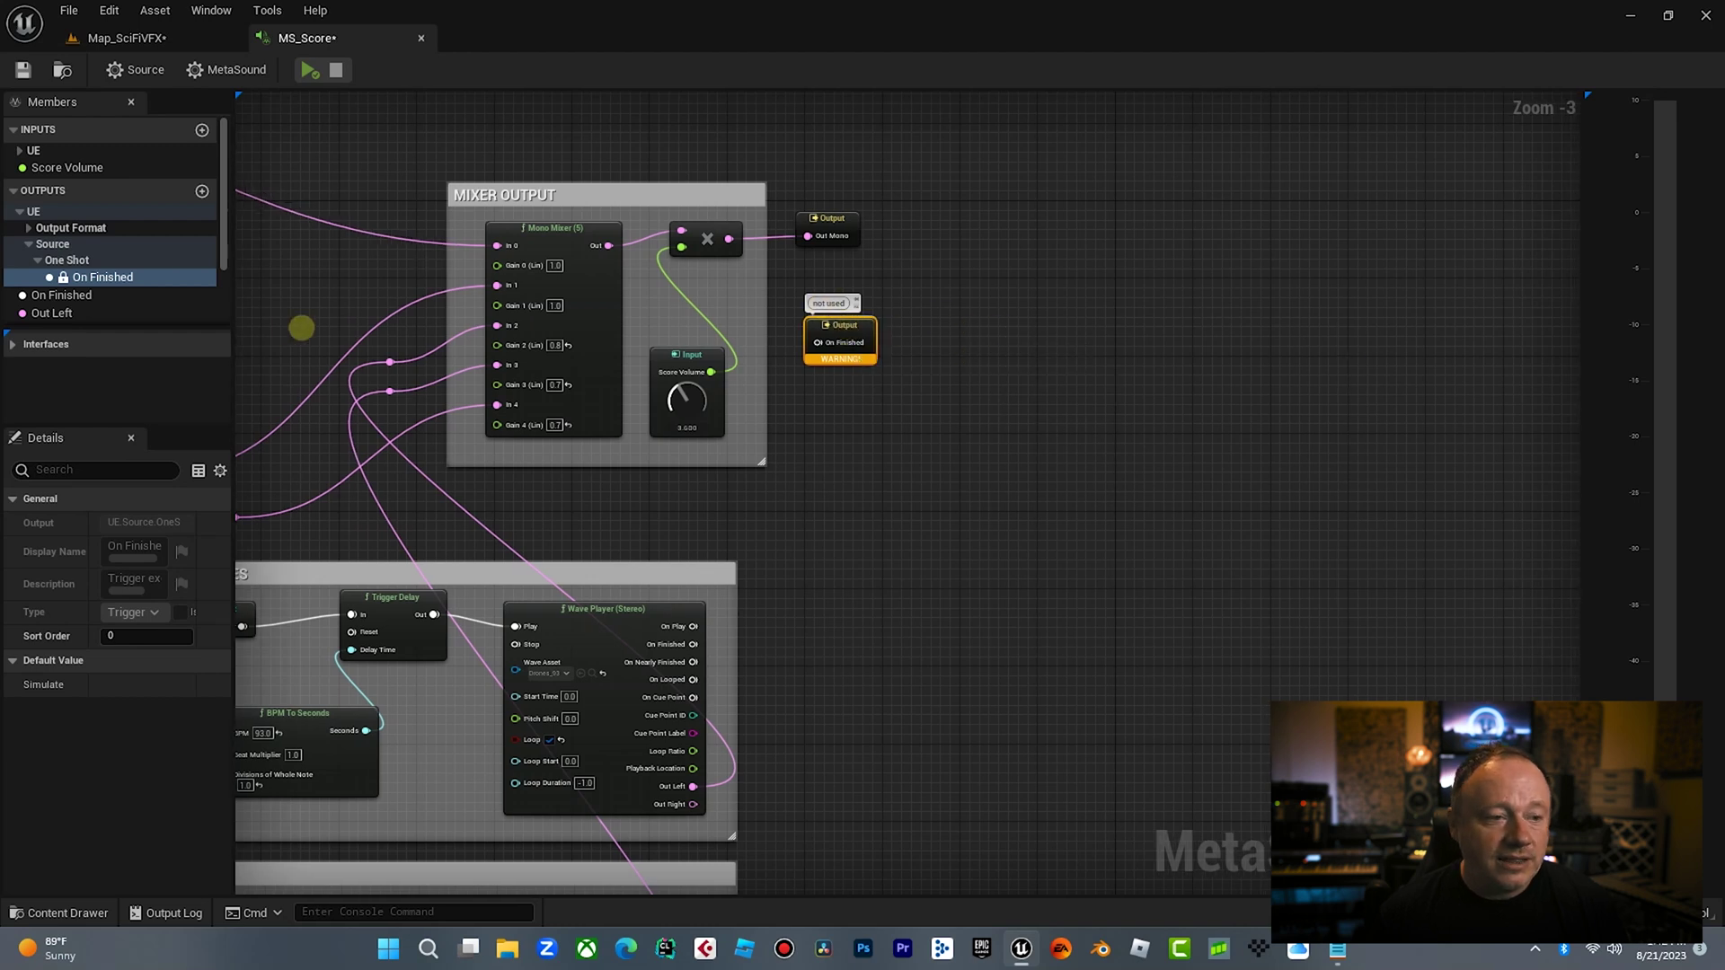
pyautogui.click(12, 344)
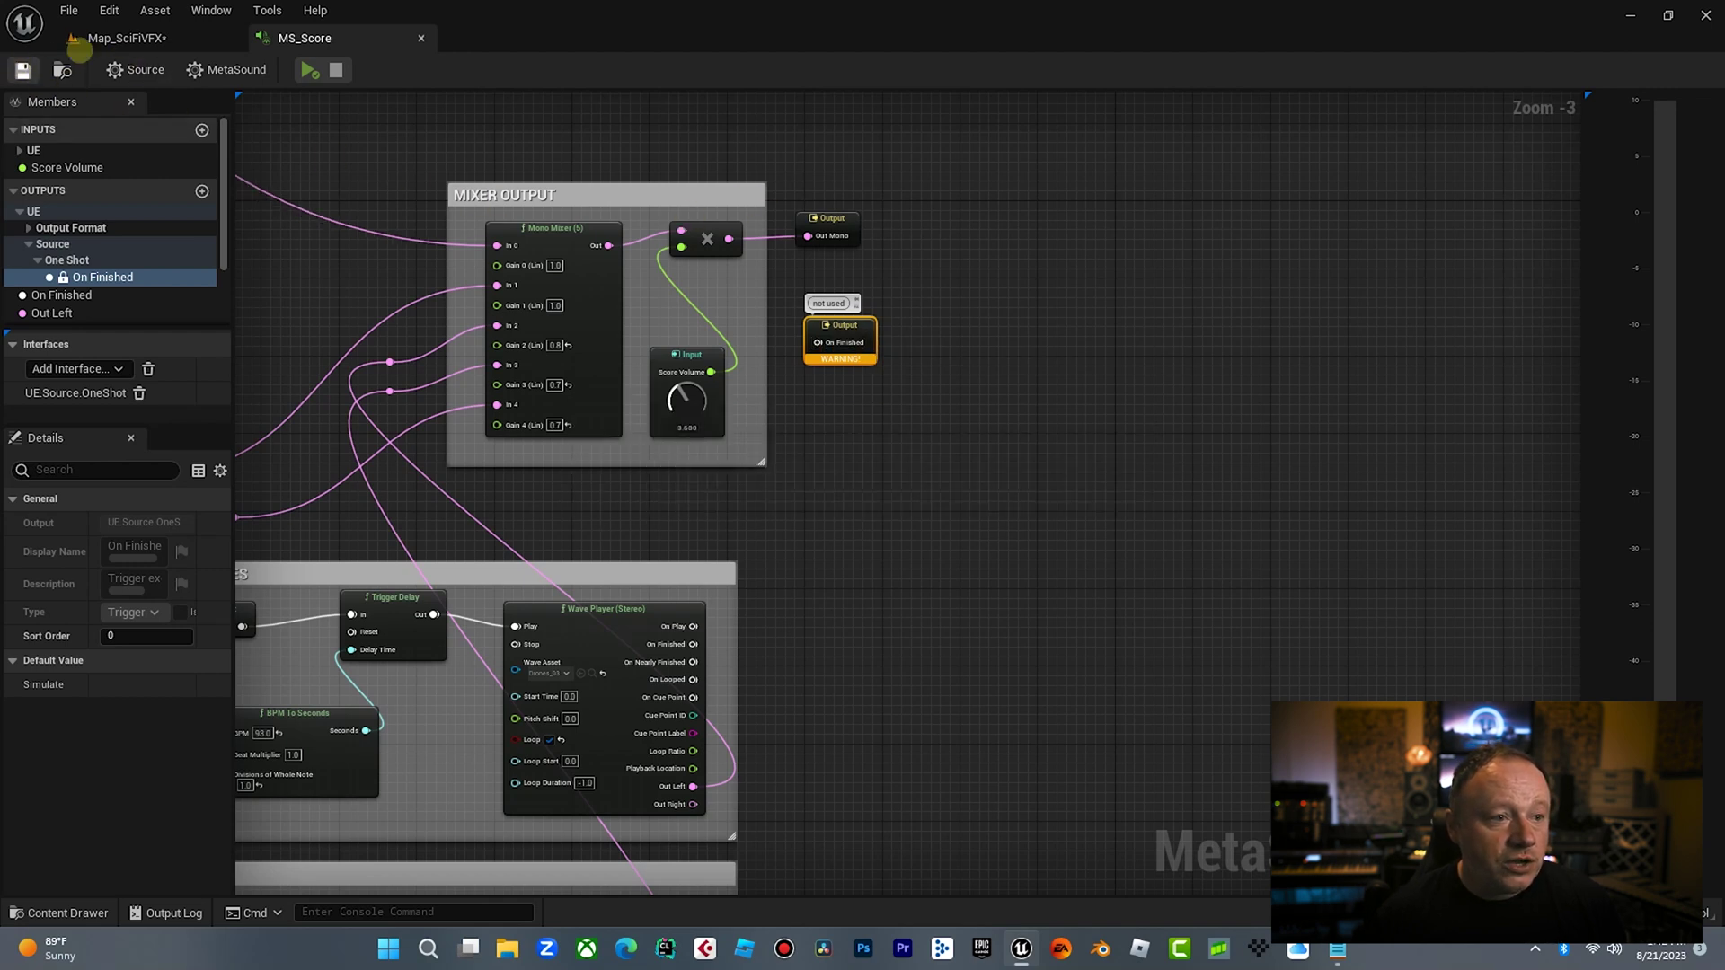
# Save the Map_SciFiVFX level and give its viewport more height
pyautogui.click(126, 37)
pyautogui.click(22, 68)
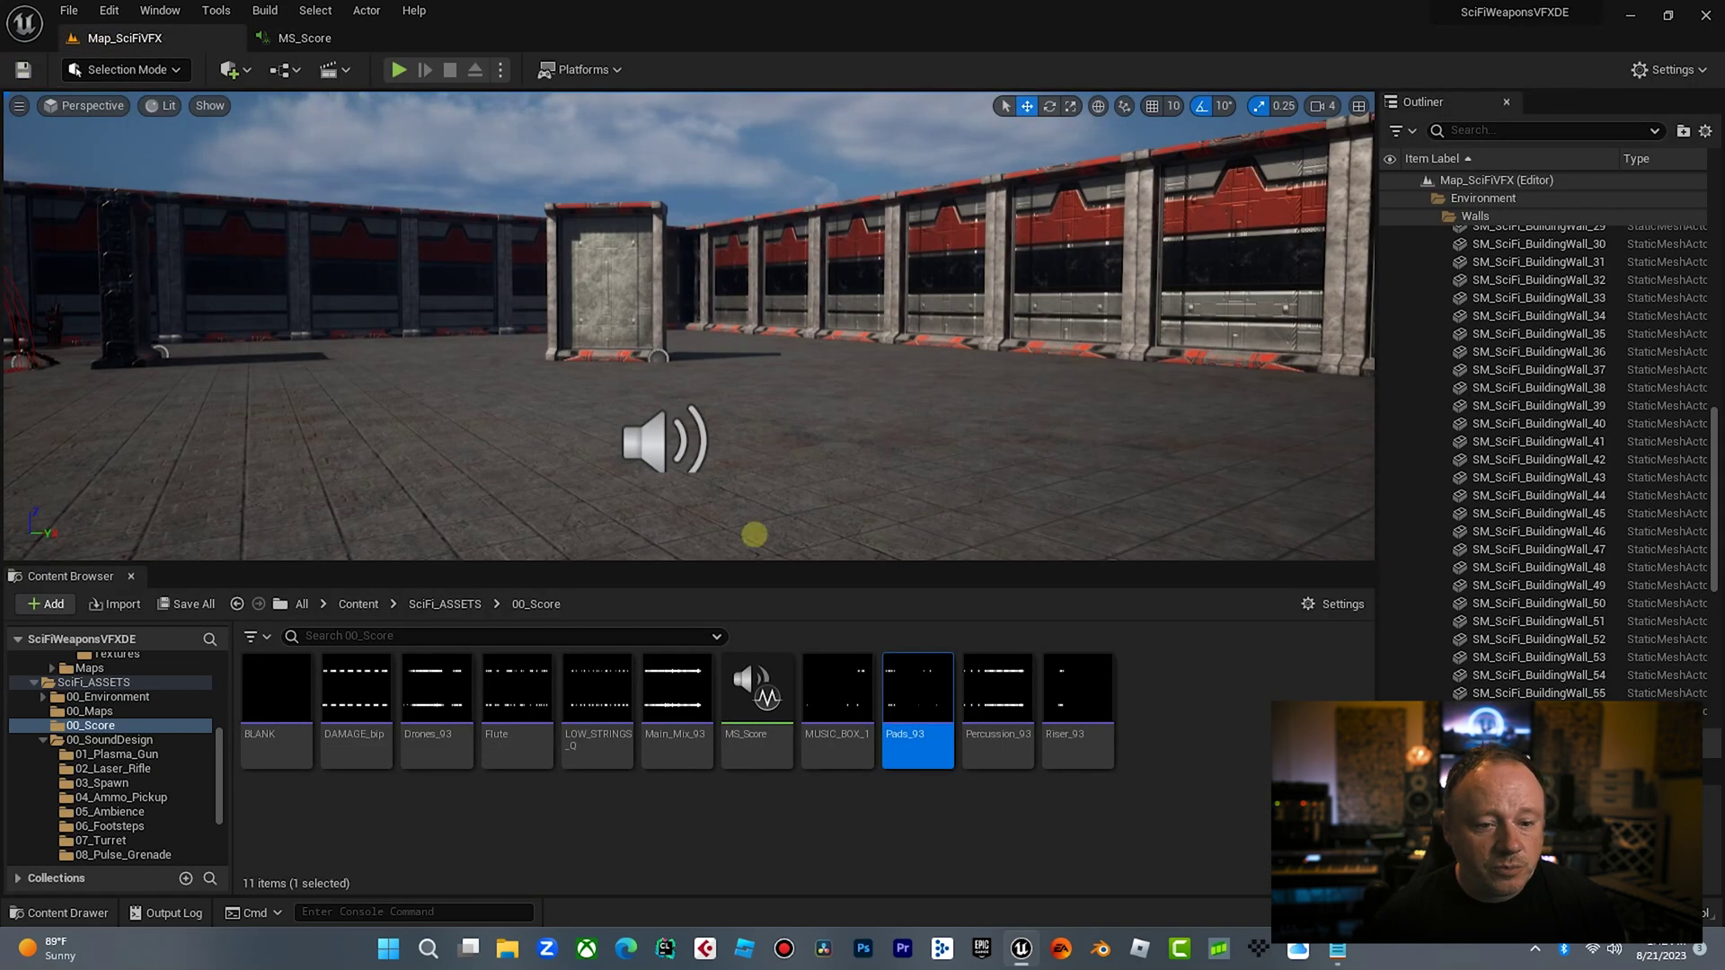
pyautogui.moveTo(764, 570); pyautogui.dragTo(778, 614)
# Enable 'stat audio', play the level to watch the audio statistics, then disable 'stat audio'
pyautogui.moveTo(384, 820)
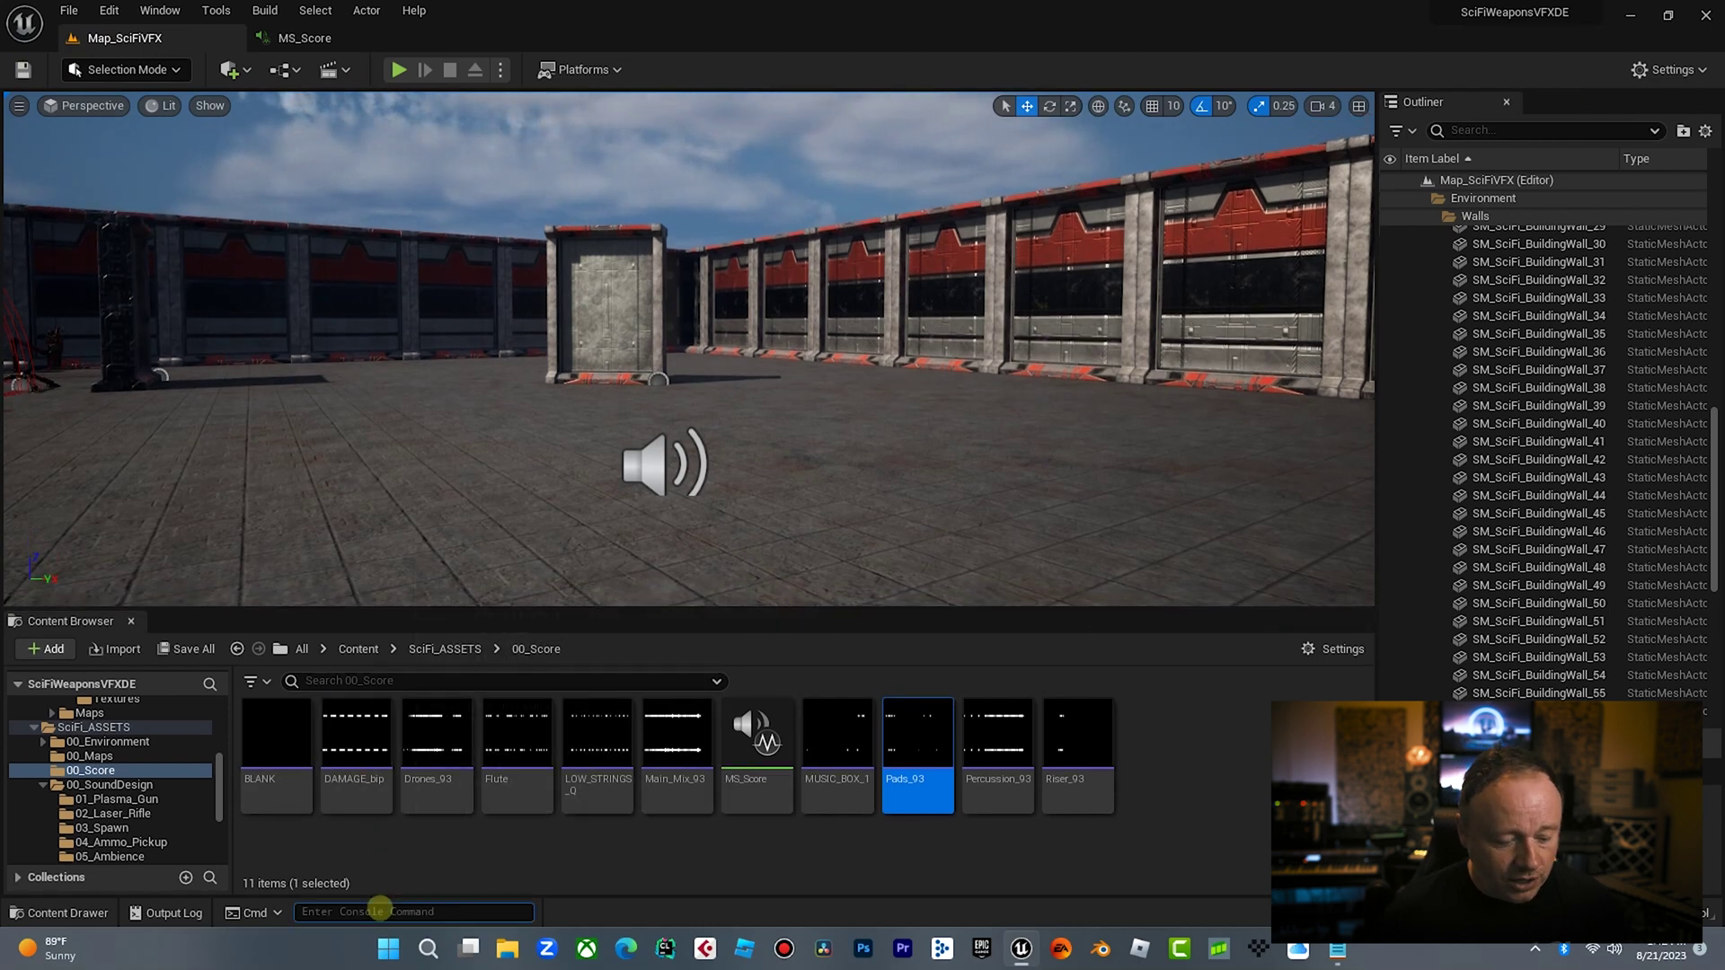
pyautogui.write('stat audio')
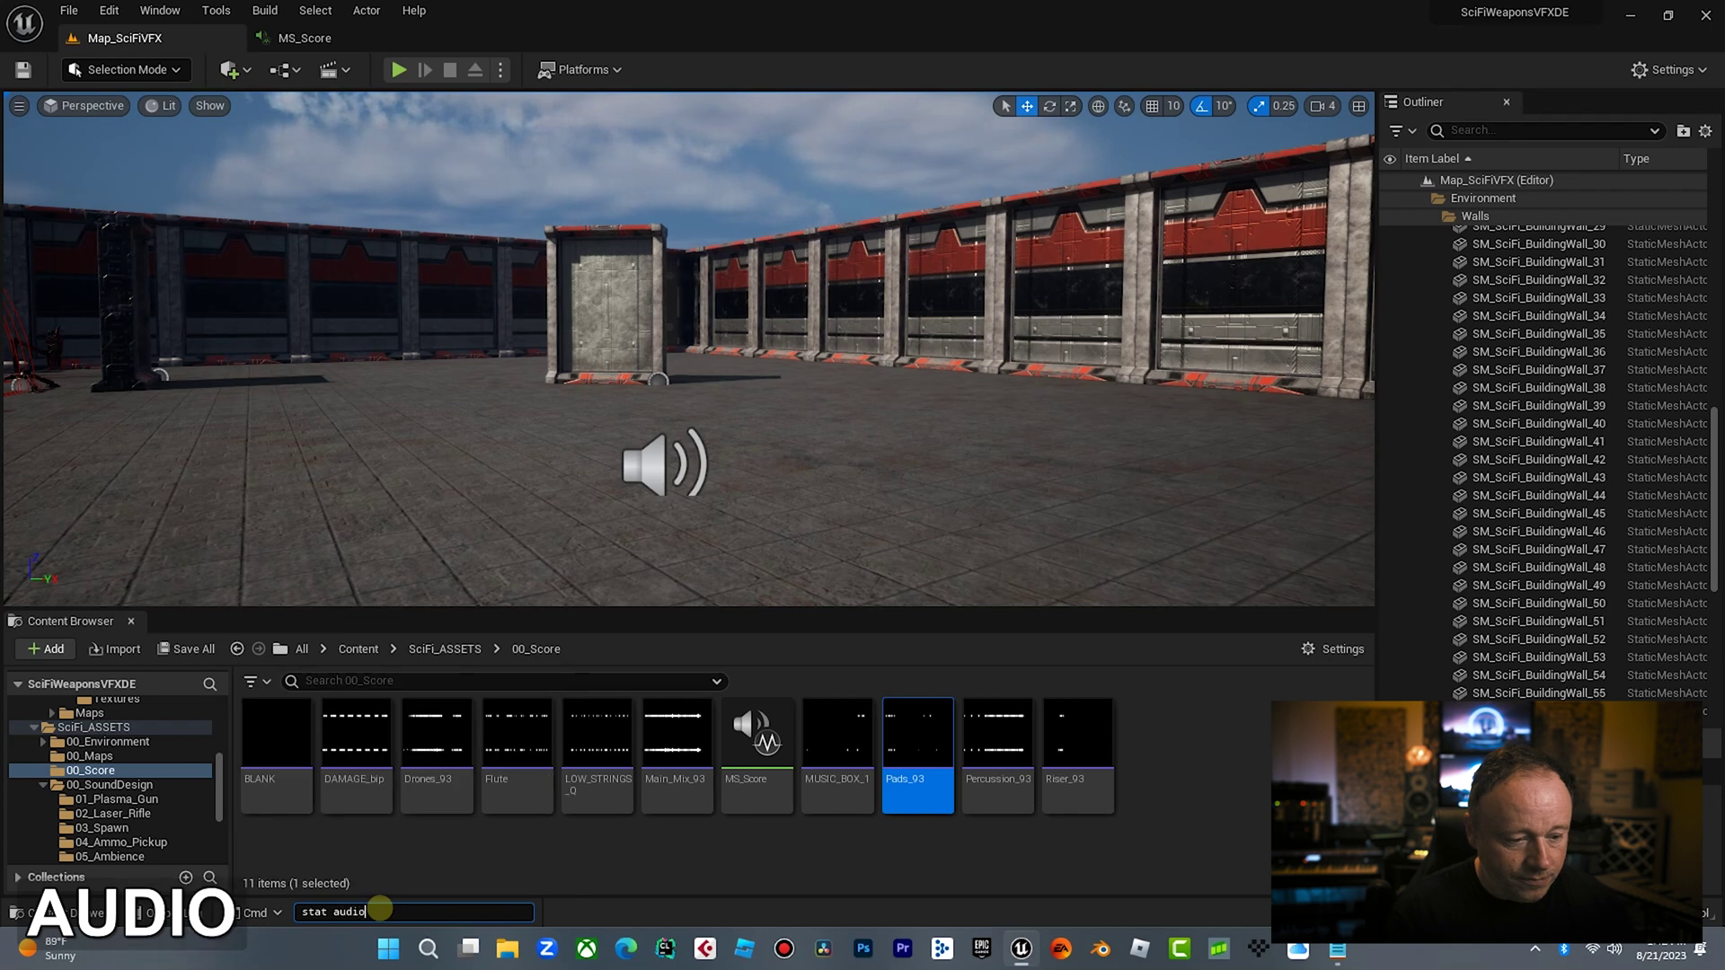
pyautogui.press('Return')
pyautogui.click(398, 69)
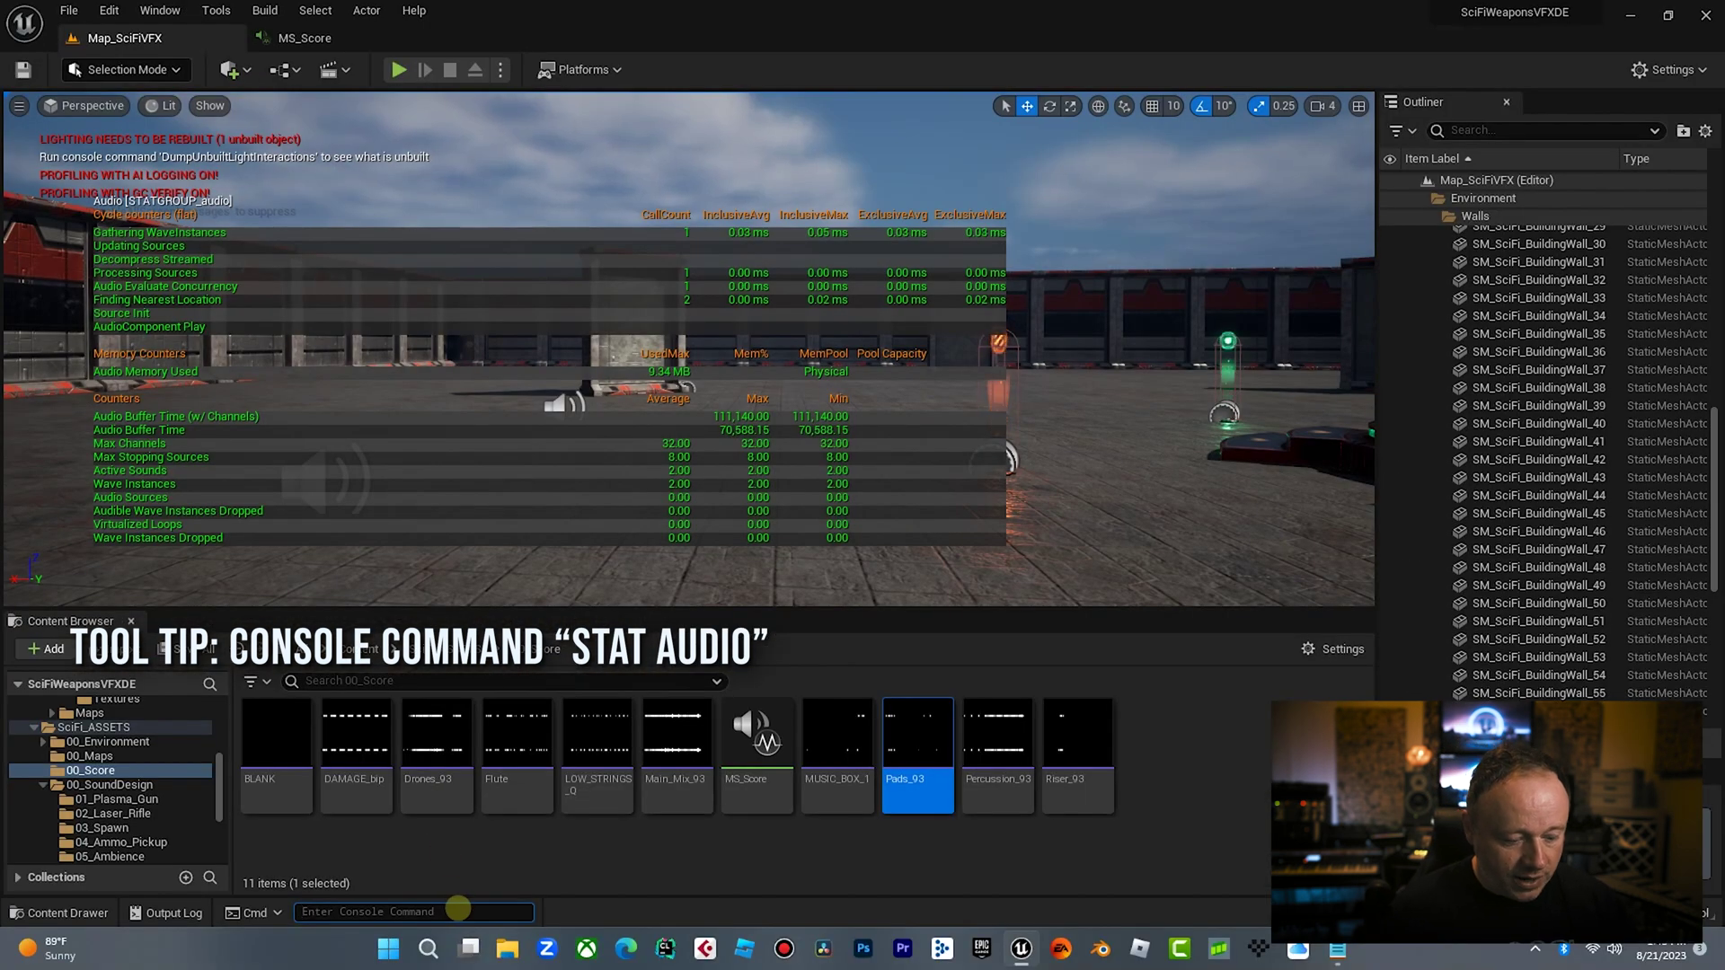
pyautogui.write('stat audio')
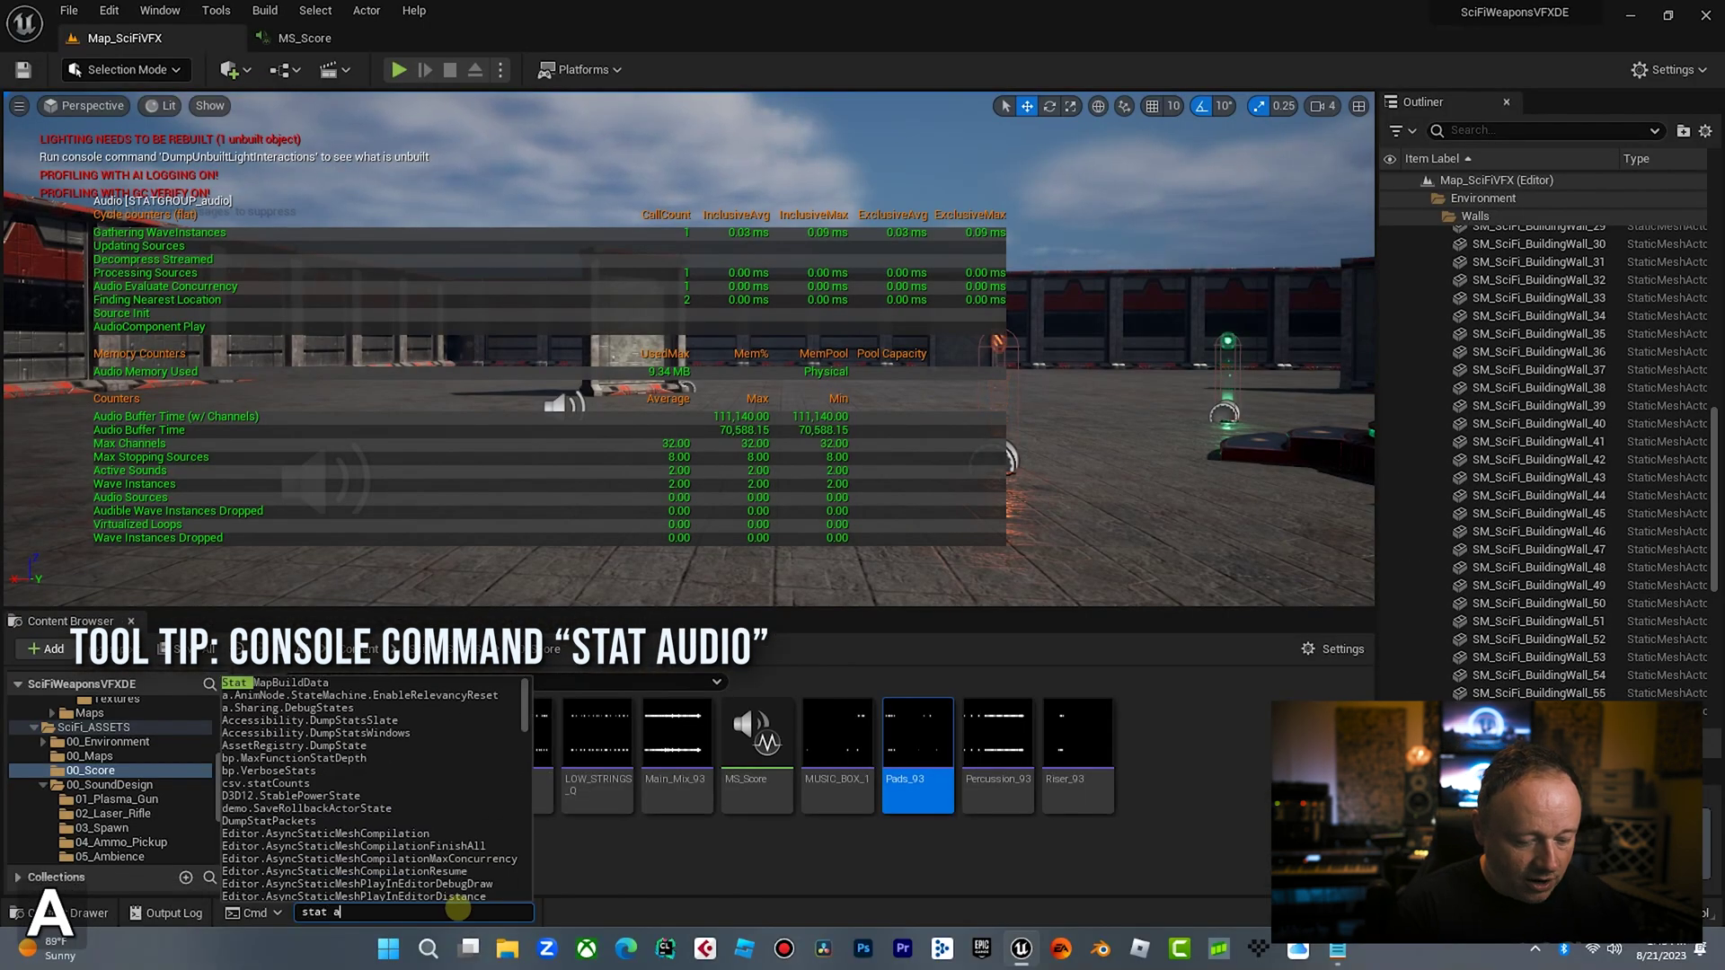
pyautogui.press('Return')
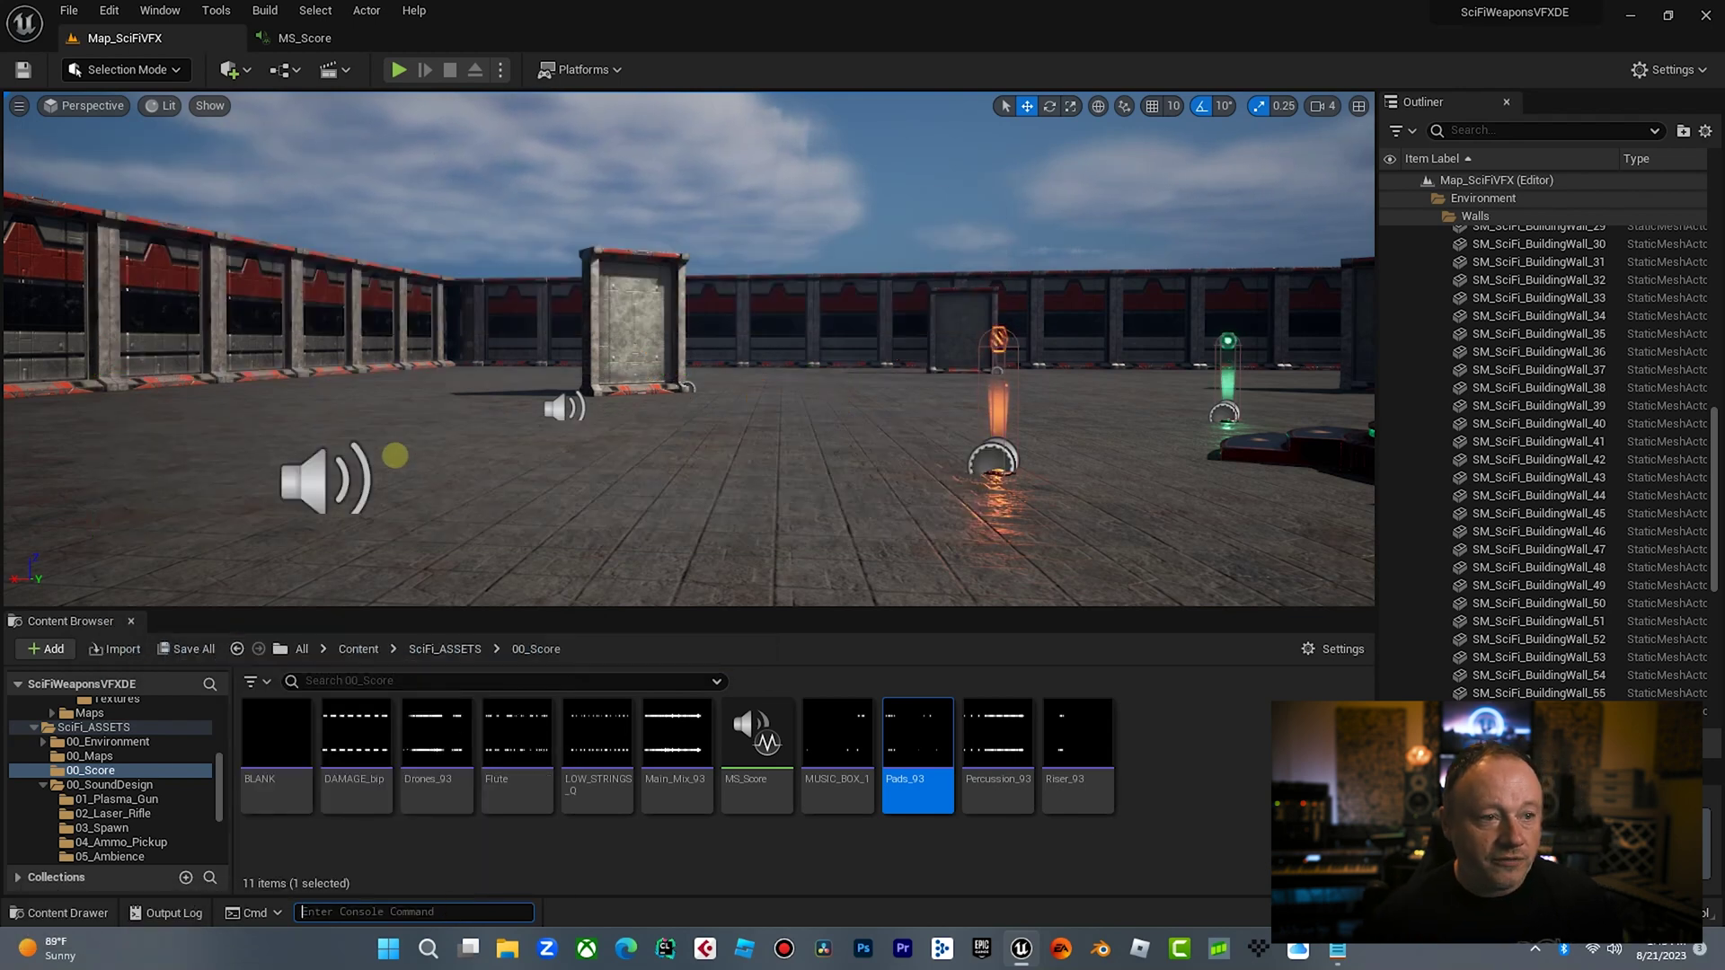